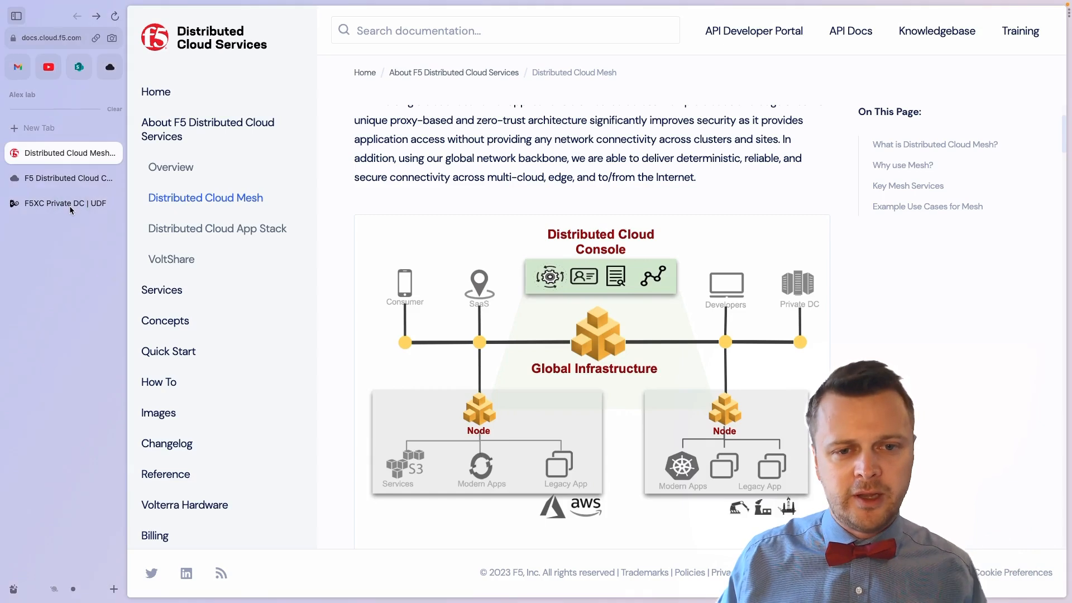
Step: Switch from the Distributed Cloud Mesh docs to the F5XC Private DC UDF deployment page
left_click(69, 205)
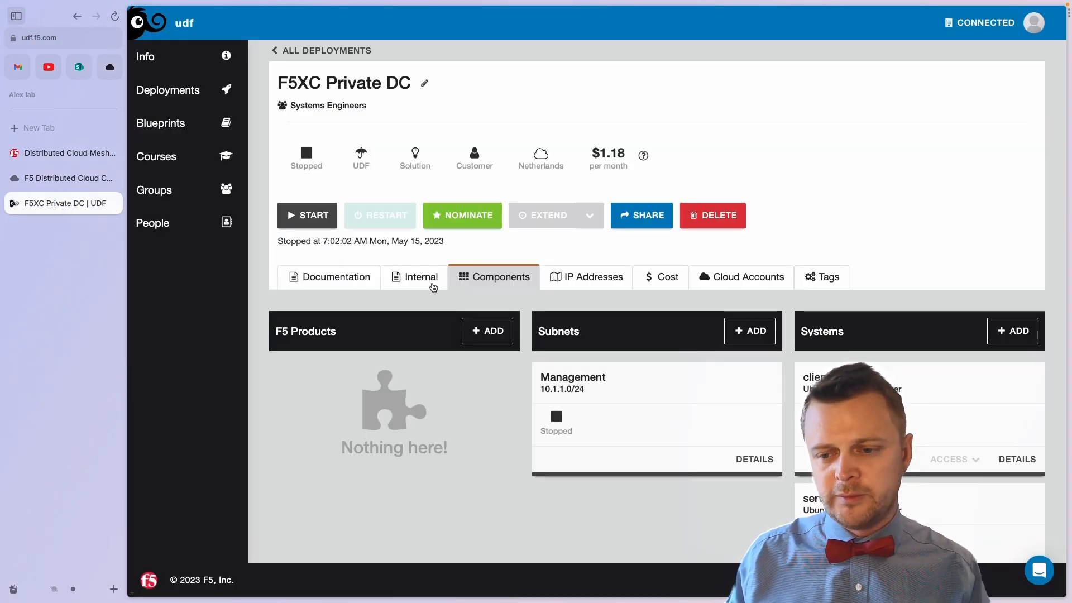
Step: Add the first F5 Distributed Cloud Customer Edge product, CE1
scroll(433, 287, "down", 2)
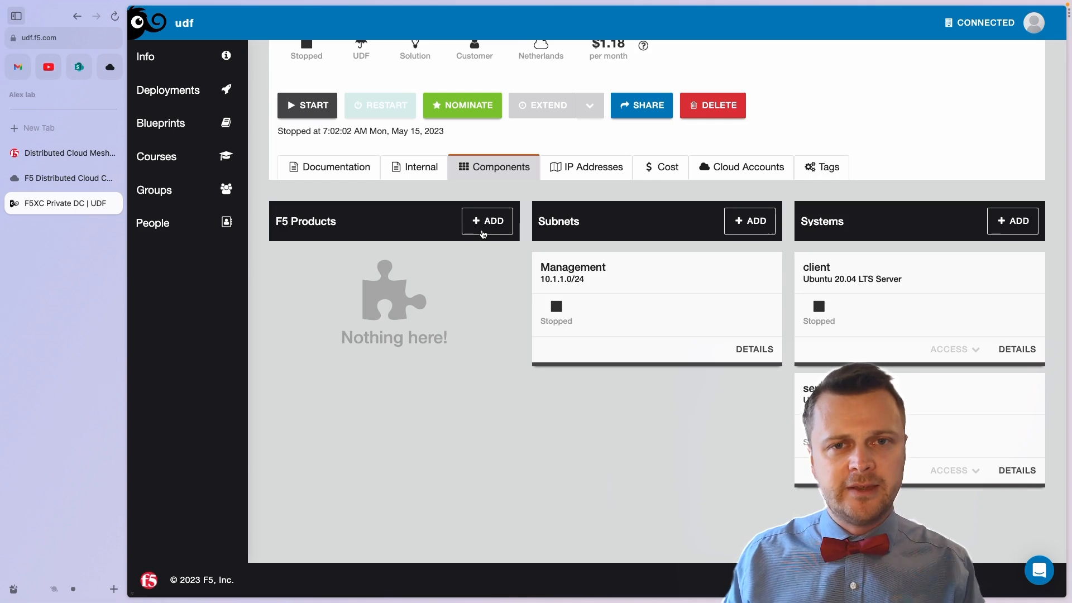
left_click(484, 229)
scroll(502, 245, "down", 5)
left_click(468, 302)
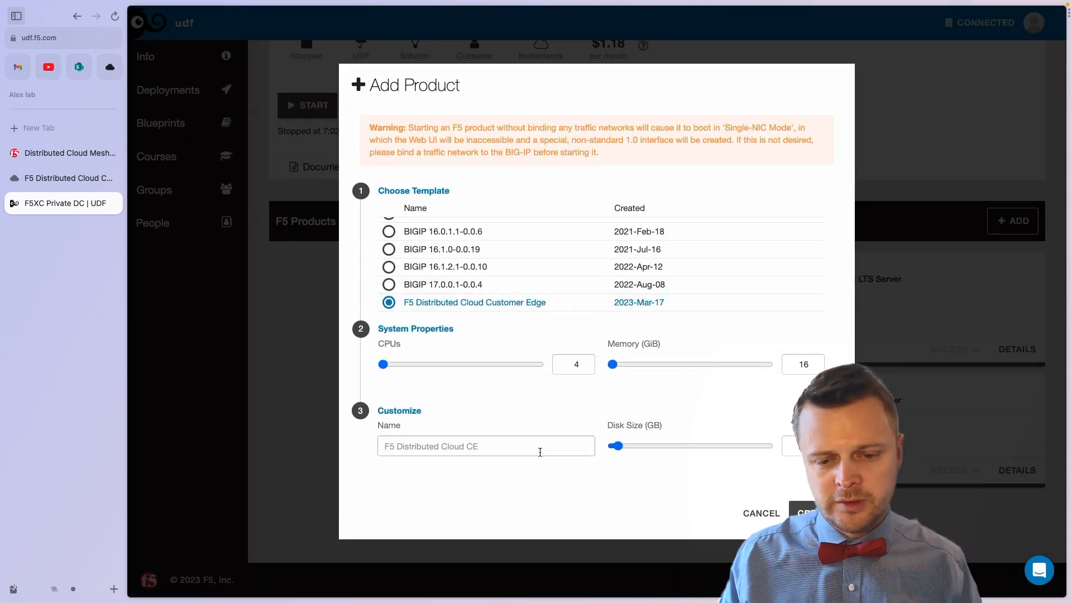
left_click(540, 452)
type("CE1")
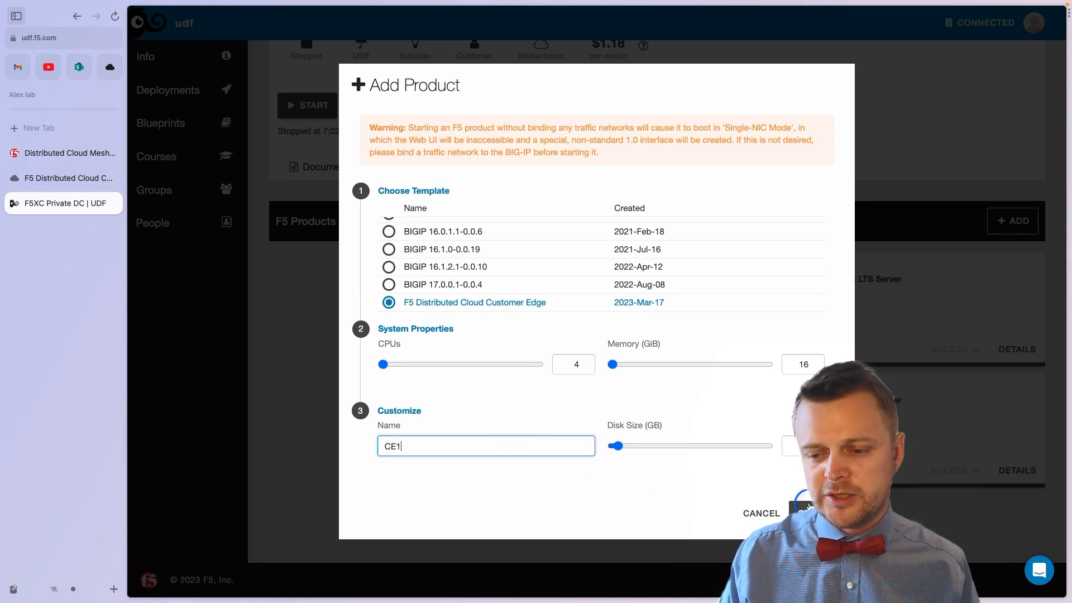
left_click(807, 508)
Step: Add a second Customer Edge product named CE2
left_click(474, 236)
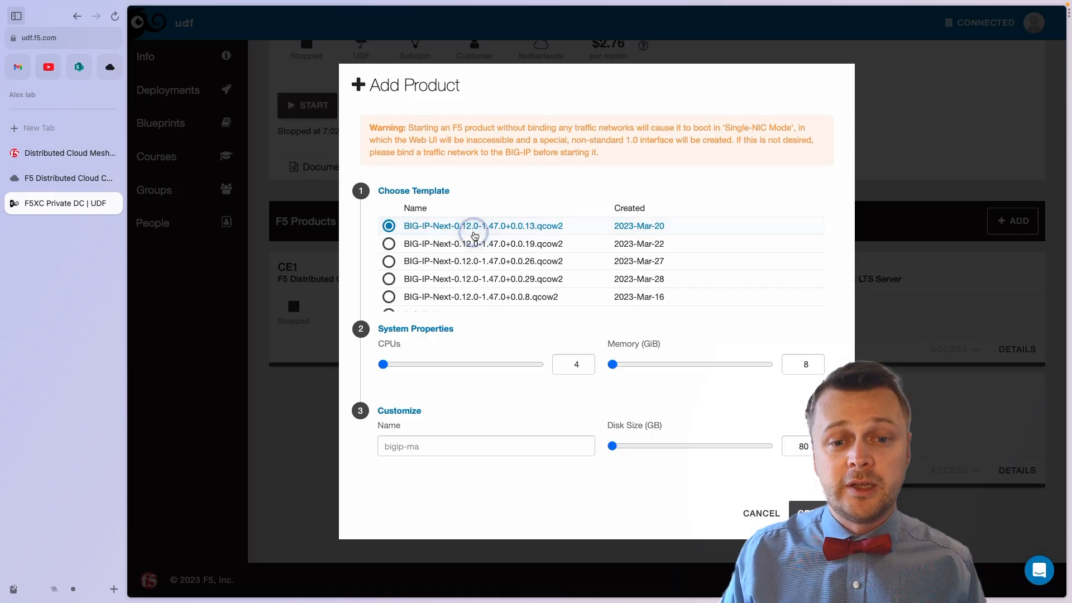
scroll(469, 284, "down", 5)
left_click(444, 306)
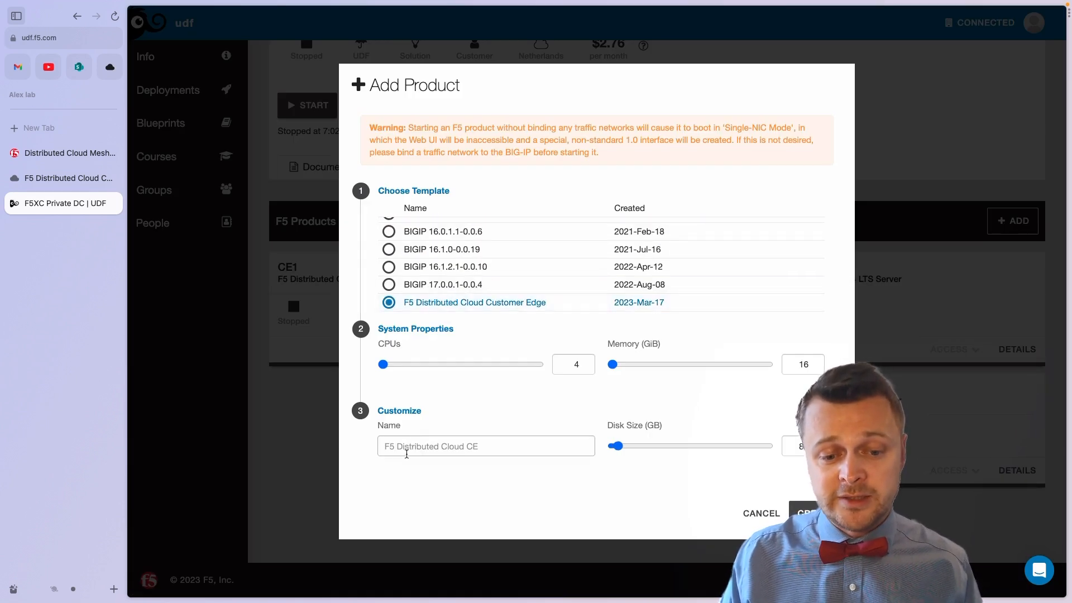
left_click(405, 449)
type("CE")
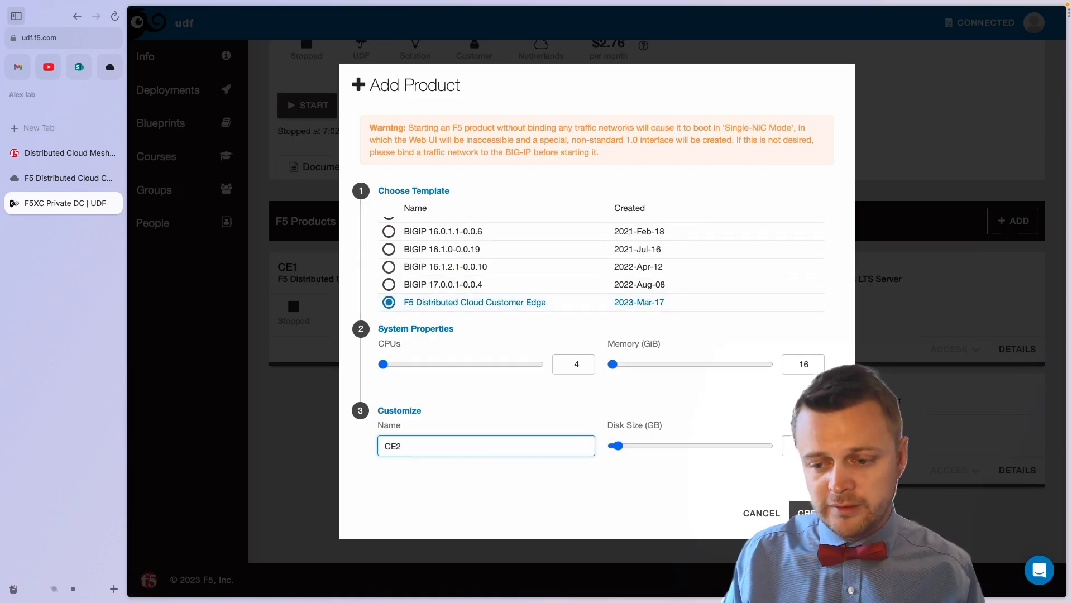
type("2")
key("Return")
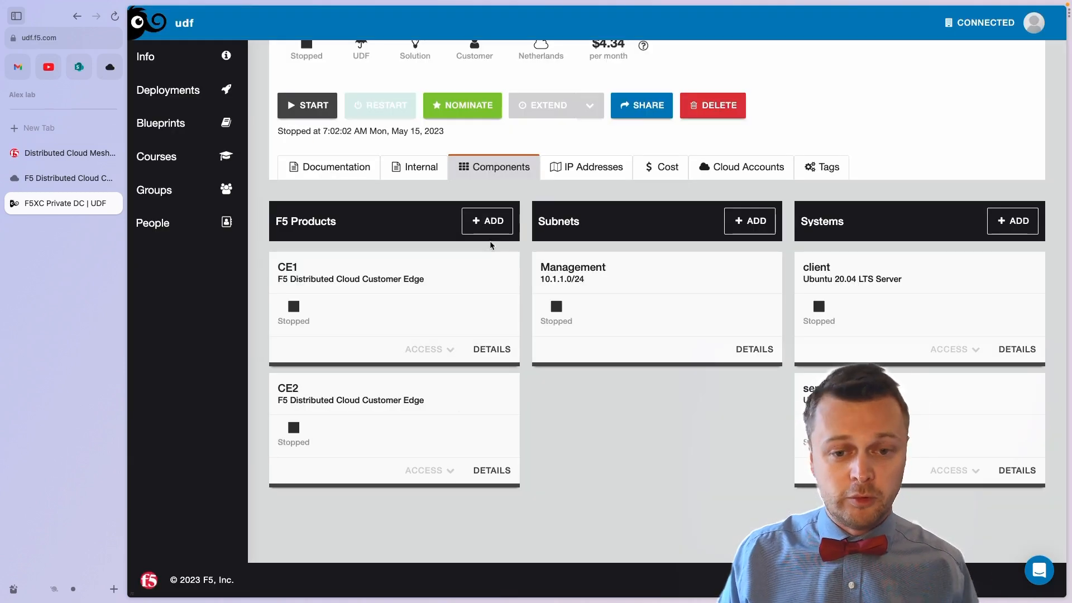
Step: Create the third Customer Edge product, CE3, and review the component list
left_click(487, 221)
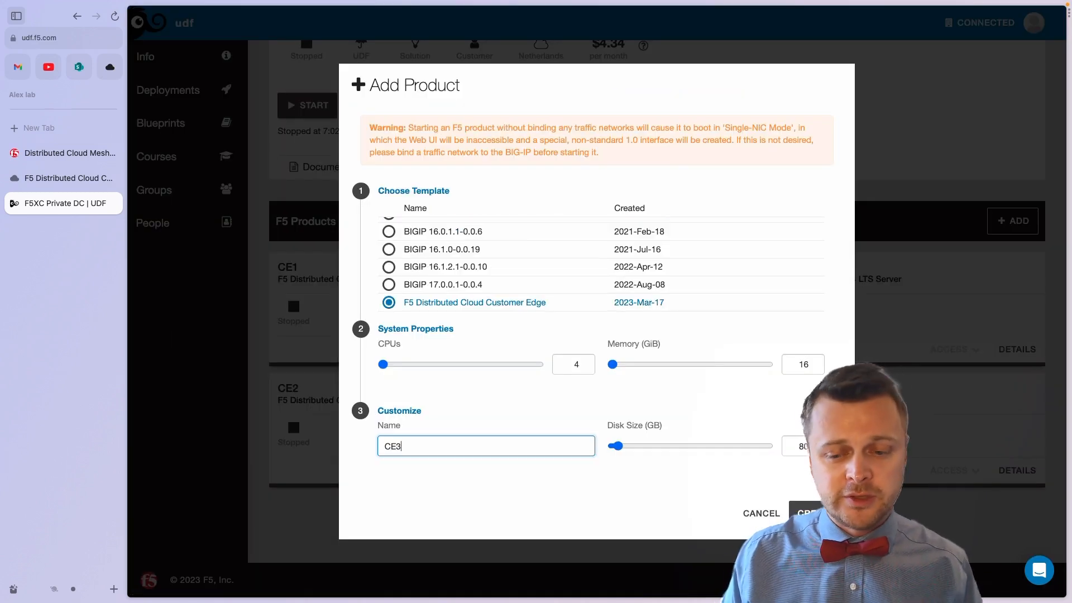
left_click(814, 513)
scroll(446, 403, "down", 2)
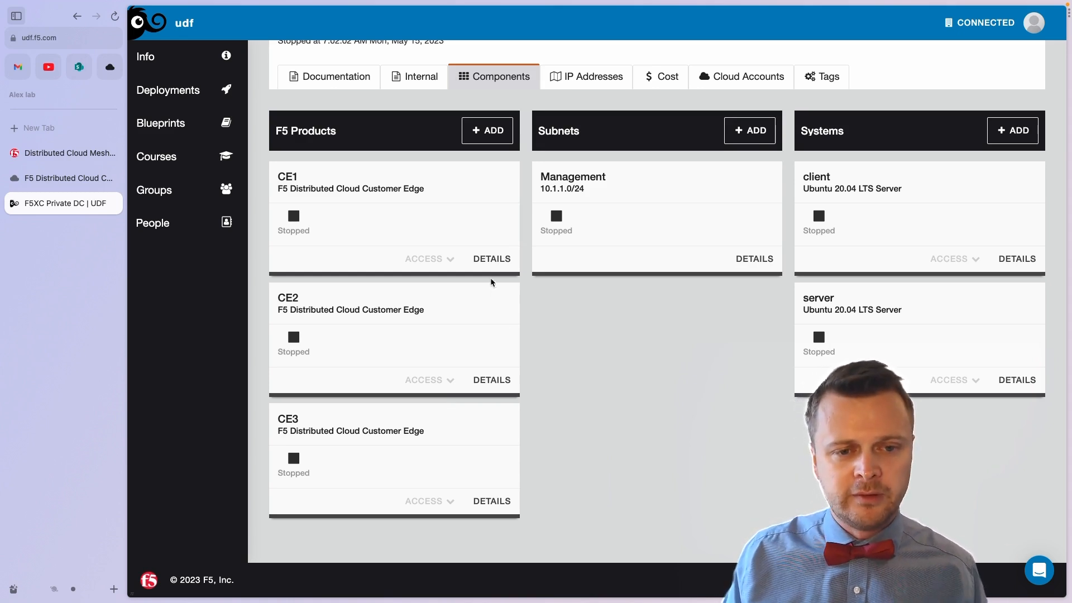
scroll(486, 273, "up", 4)
scroll(481, 270, "down", 3)
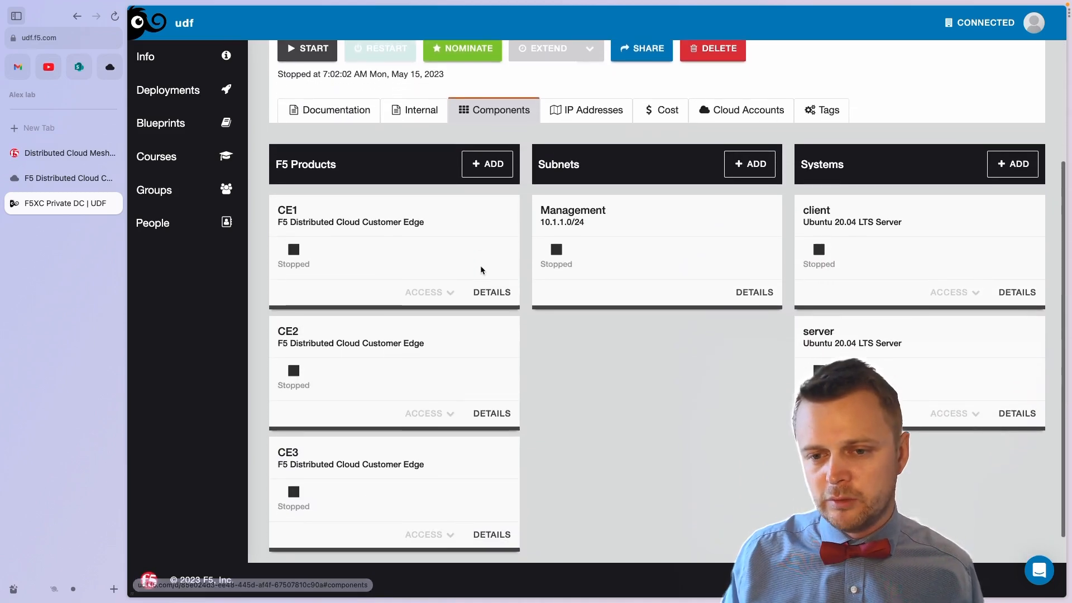
scroll(481, 271, "up", 1)
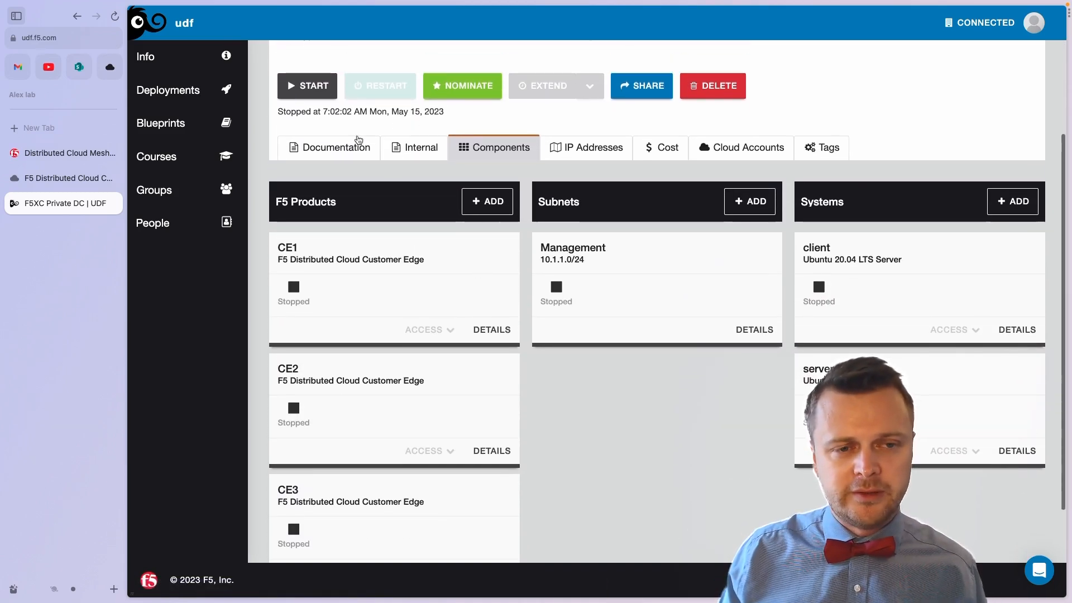
Step: Start the whole deployment and open CE1's Site UI
left_click(316, 90)
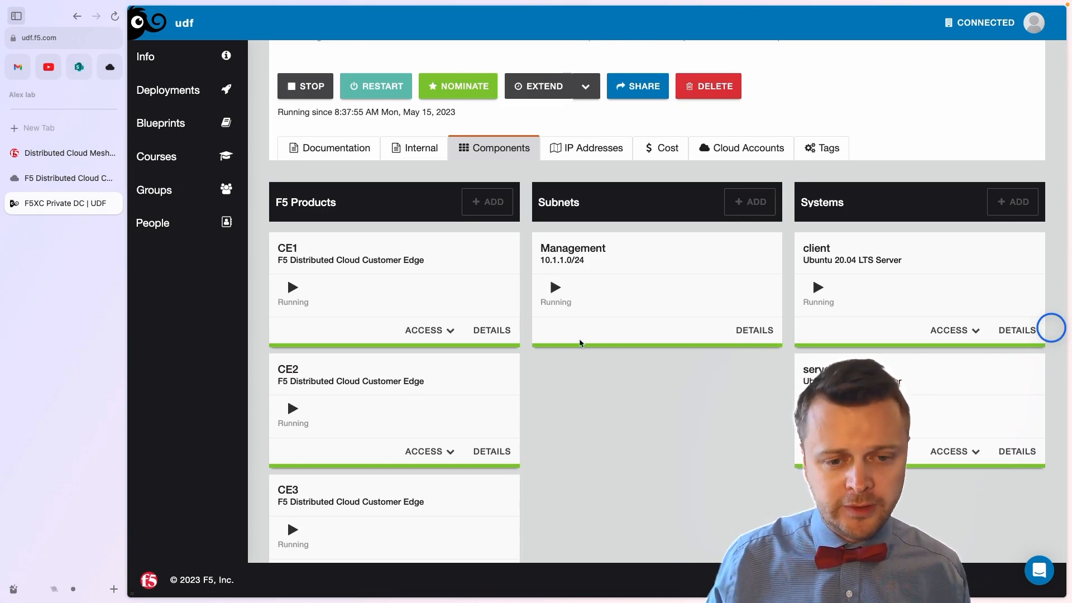
left_click(429, 333)
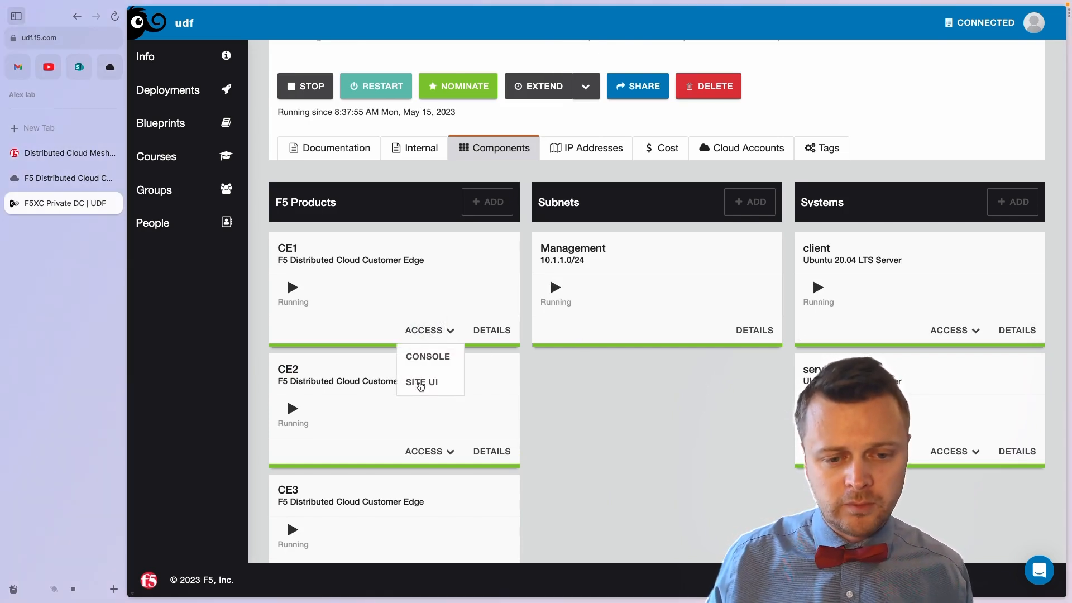
left_click(420, 385)
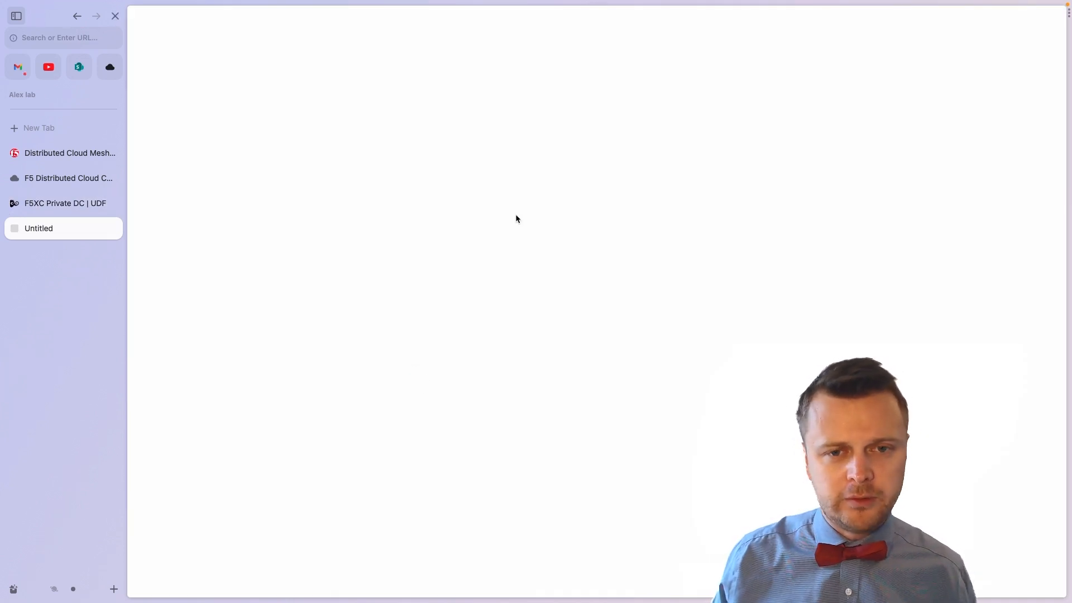
Step: Sign in to CE1's Site UI as admin with the site password
type("admin")
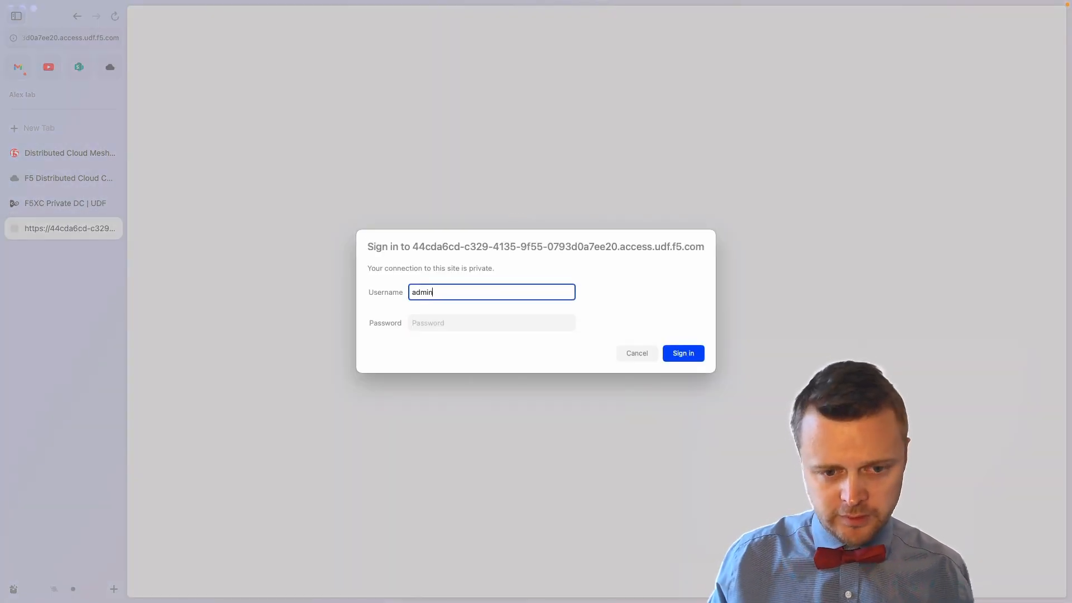
key("Tab")
type("•")
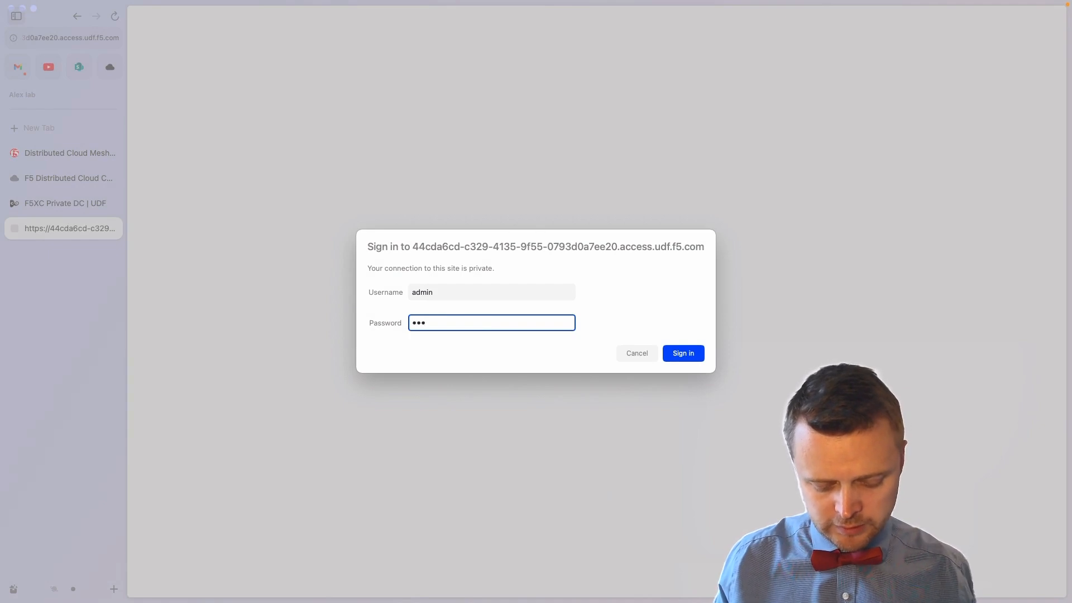
key("Return")
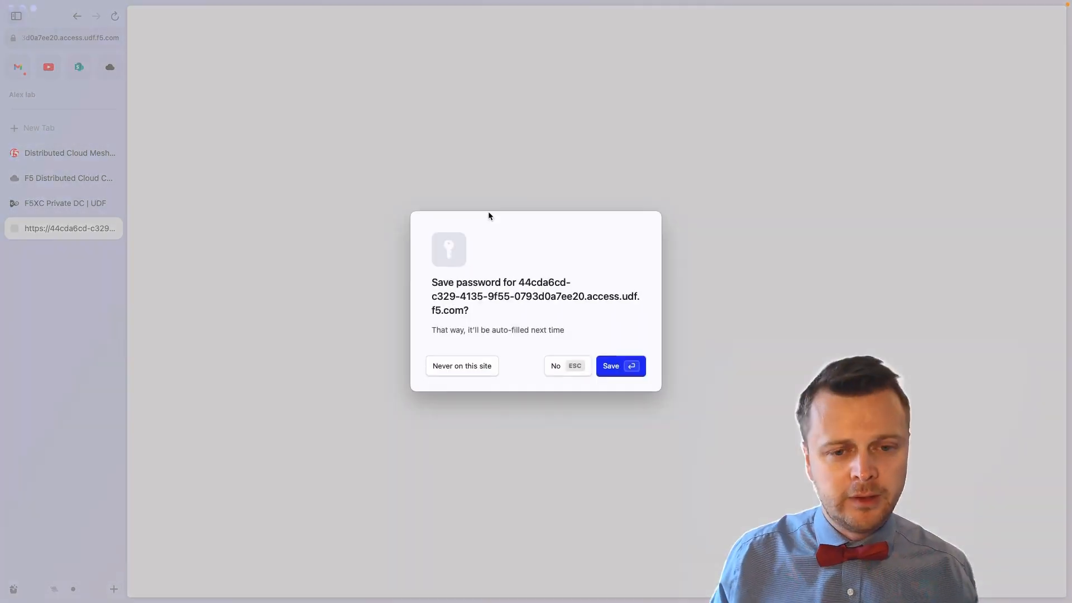
Step: Decline saving the password, open CE1's Configure now form, then switch to the Distributed Cloud Console
left_click(553, 365)
left_click(167, 61)
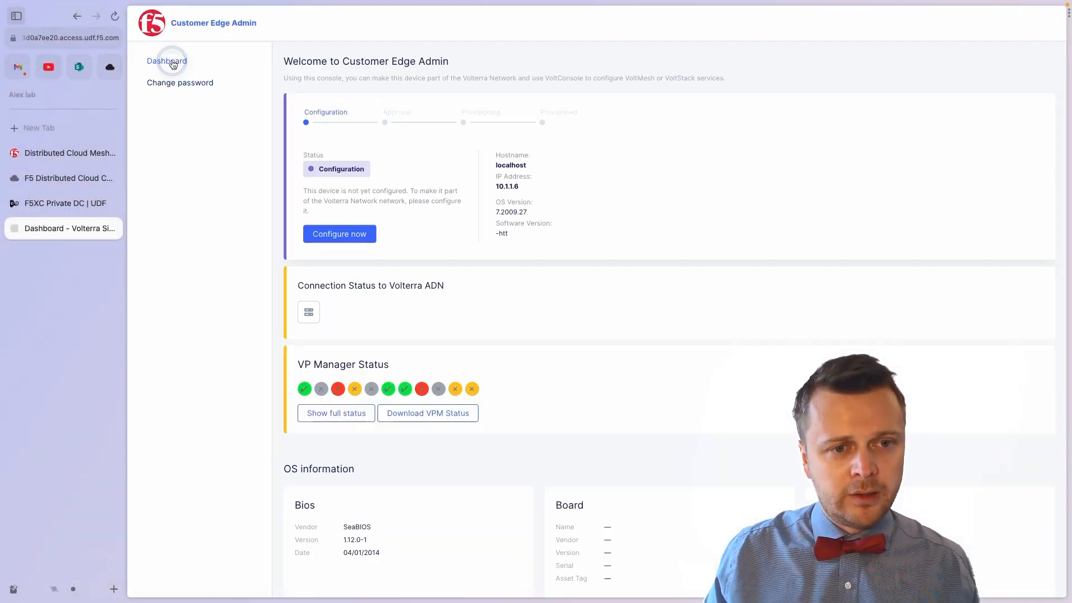
left_click(348, 234)
left_click(533, 196)
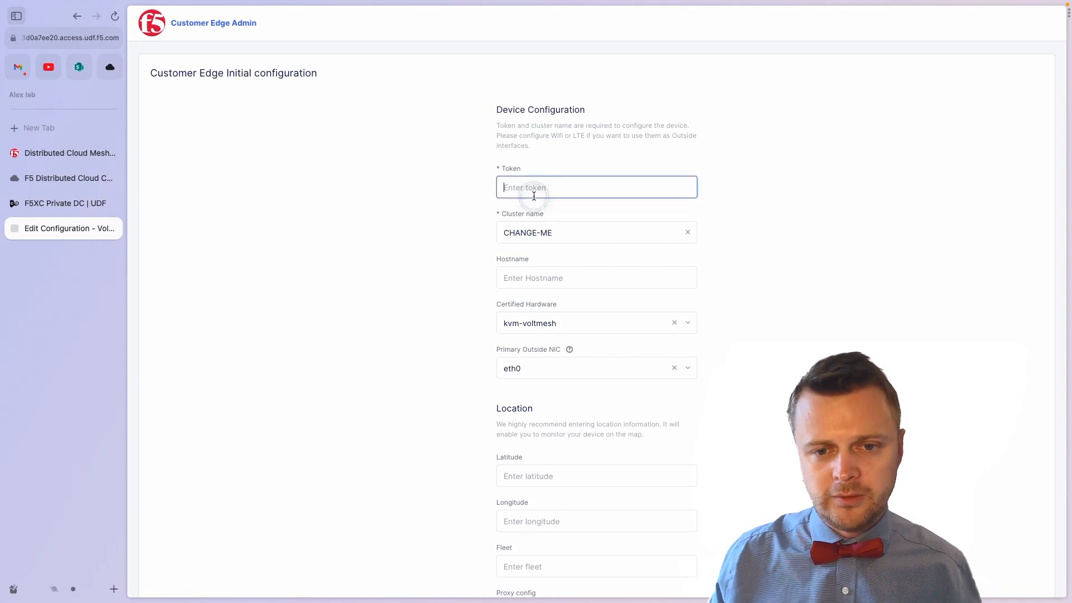
left_click(75, 154)
left_click(30, 180)
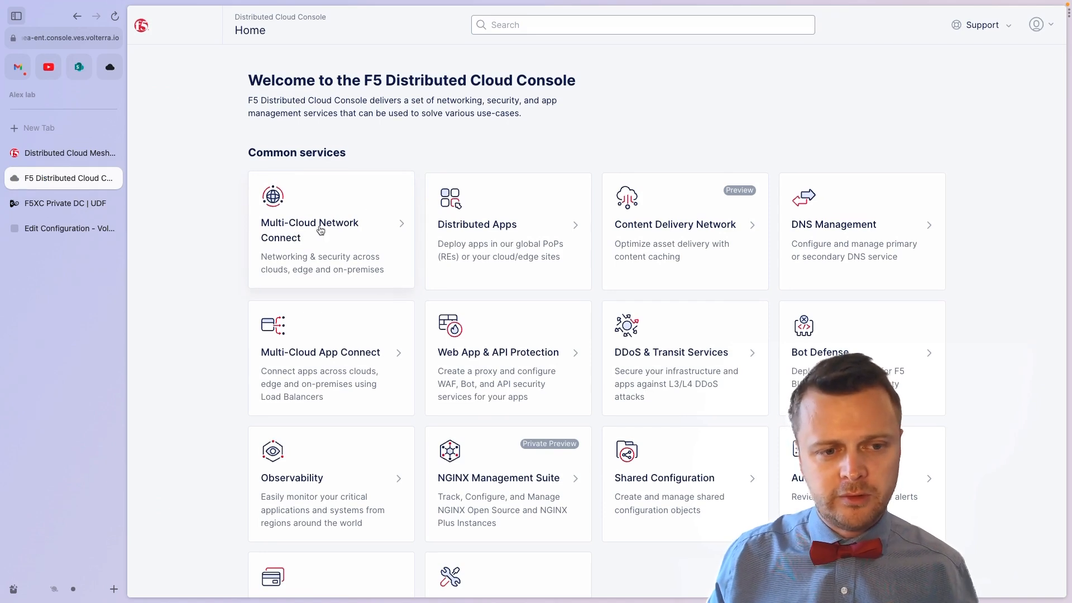
Step: Copy the site token UID from Multi-Cloud Network Connect's Site Tokens list, then return to UDF
left_click(329, 247)
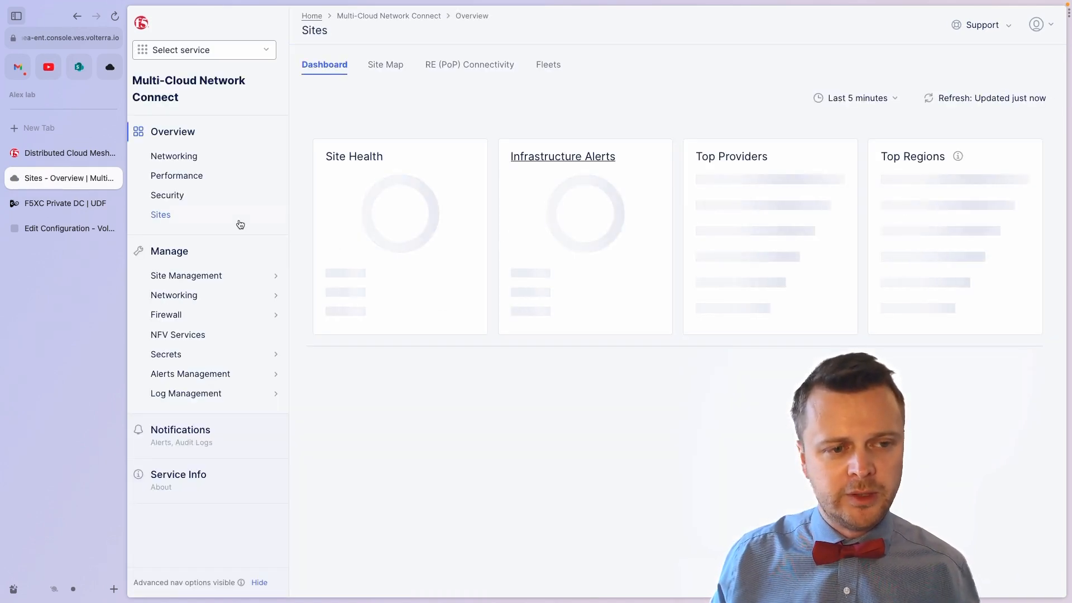
mouse_move(226, 276)
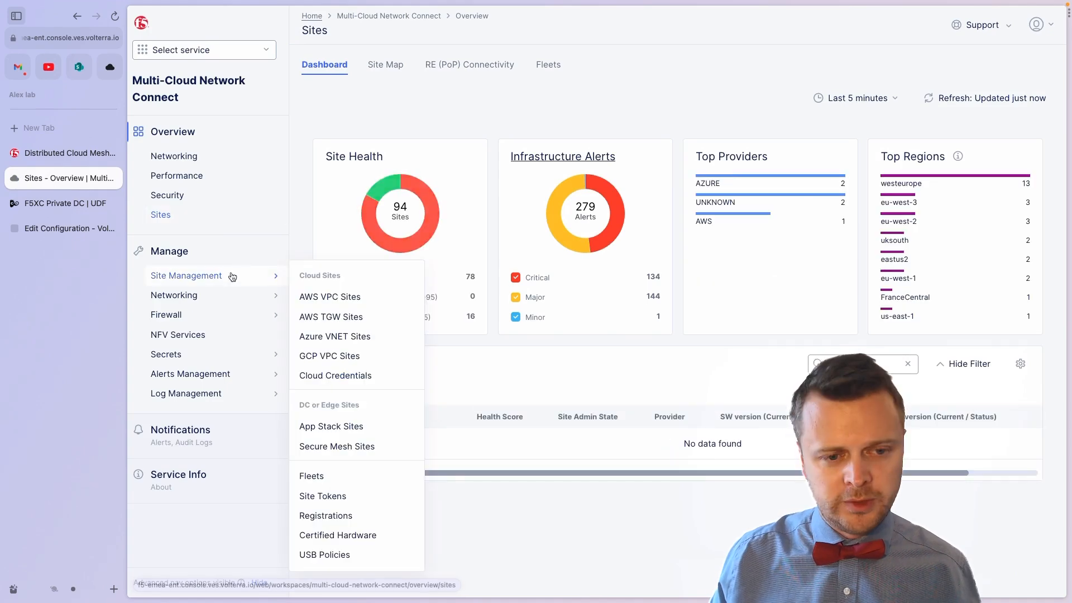
left_click(326, 496)
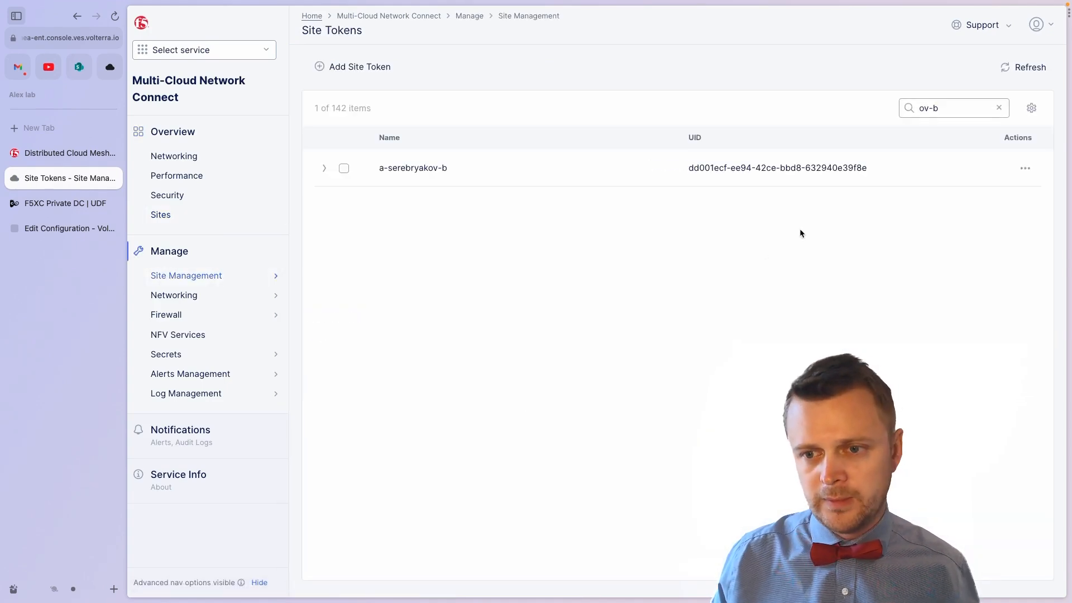
left_click_drag(869, 167, 686, 166)
key("ctrl+c")
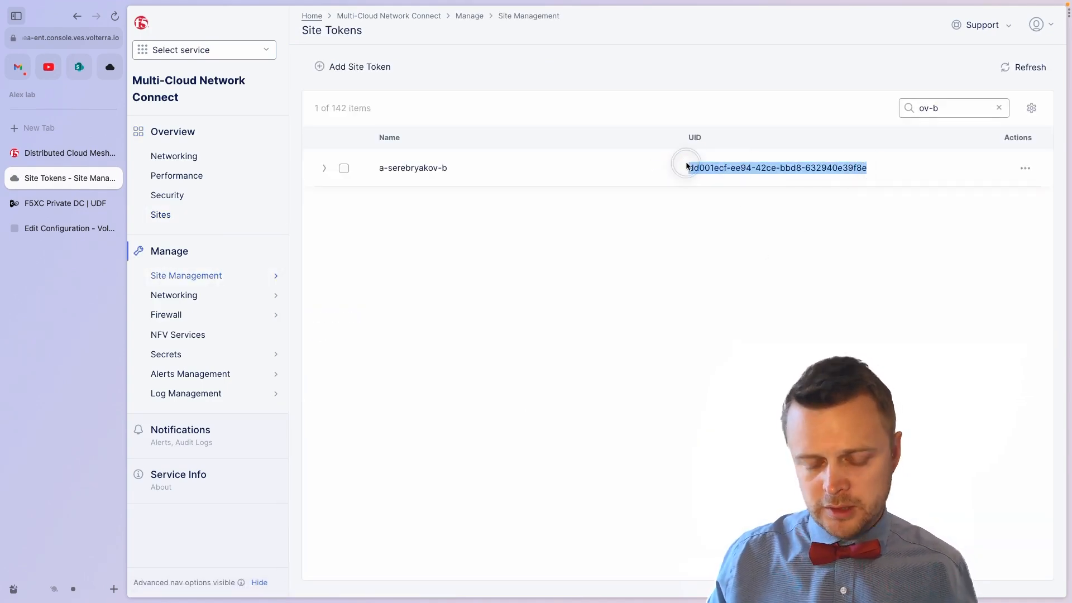
left_click(78, 156)
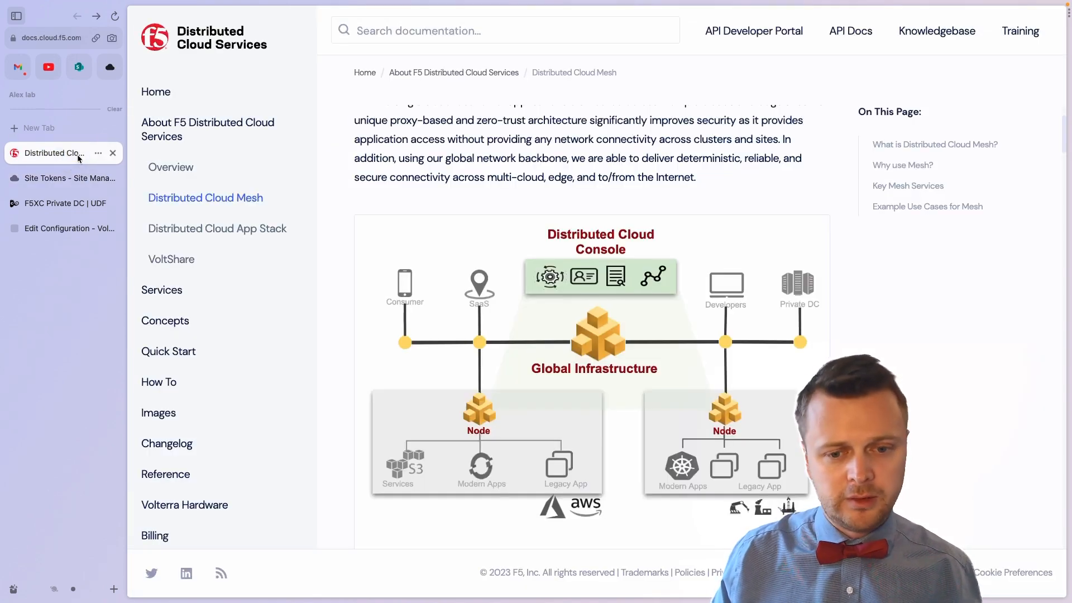
left_click(62, 203)
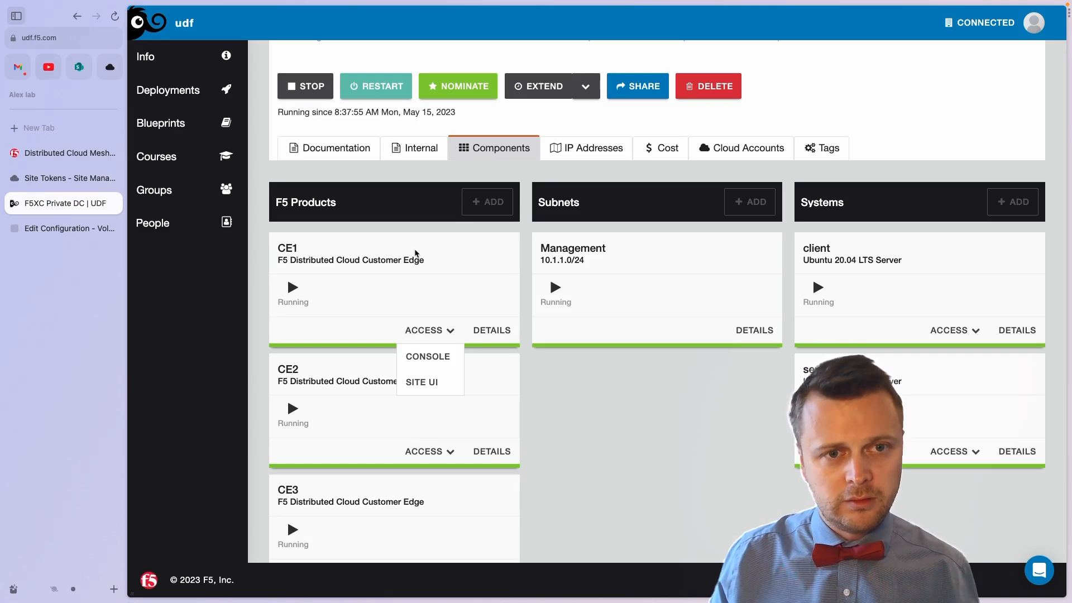
Step: Paste the token, set cluster name a-sereb-private-udf-site and hostname master-0 for CE1
left_click(78, 230)
key("ctrl+v")
left_click(558, 230)
left_click_drag(558, 229, 469, 225)
key("super+Tab")
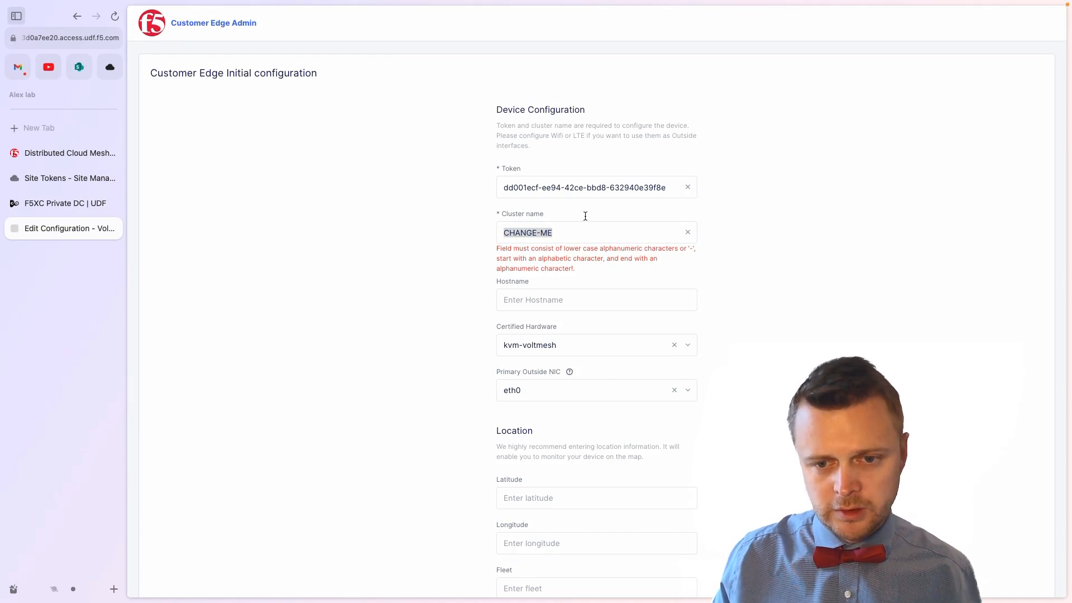
key("super+Tab")
type("a-sereb-private-udf-site")
left_click(543, 287)
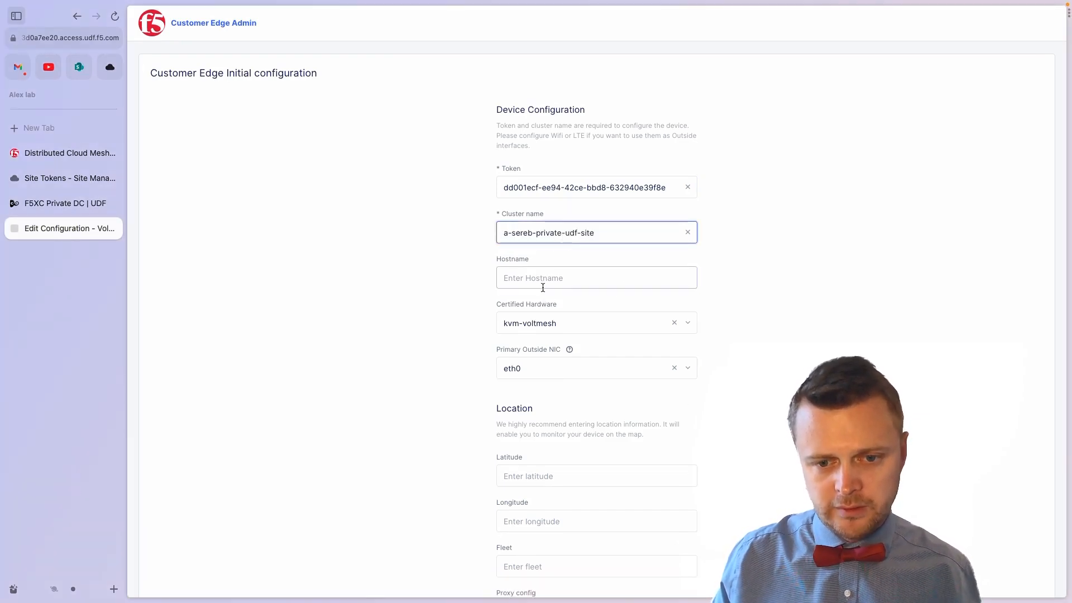
type("master-0")
scroll(542, 287, "down", 3)
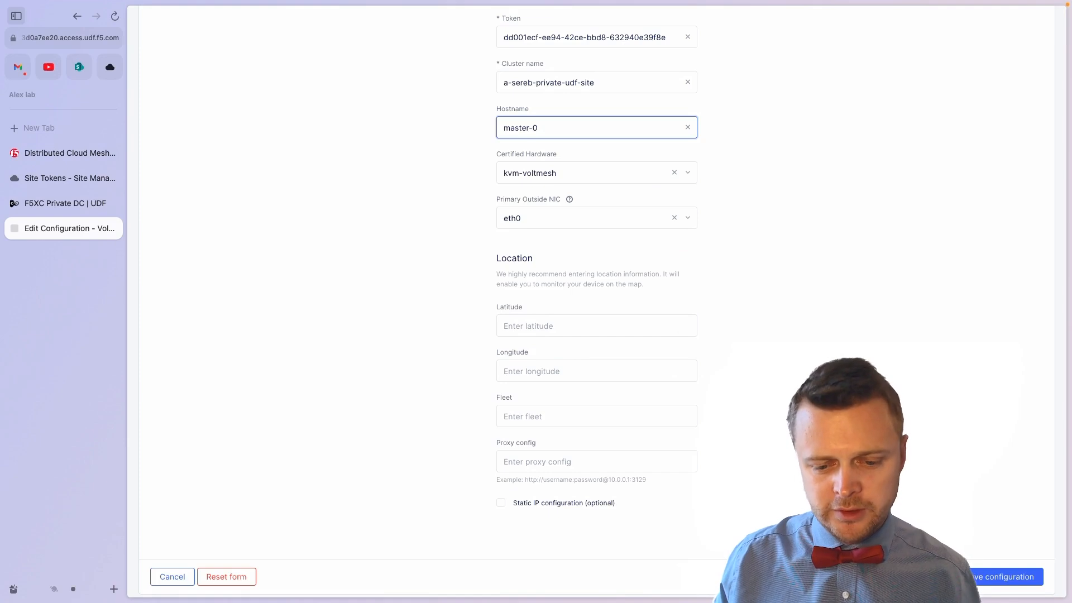
Step: Enter latitude 45.815399 and longitude 15.966568, then save the edge node configuration
key("super+Tab")
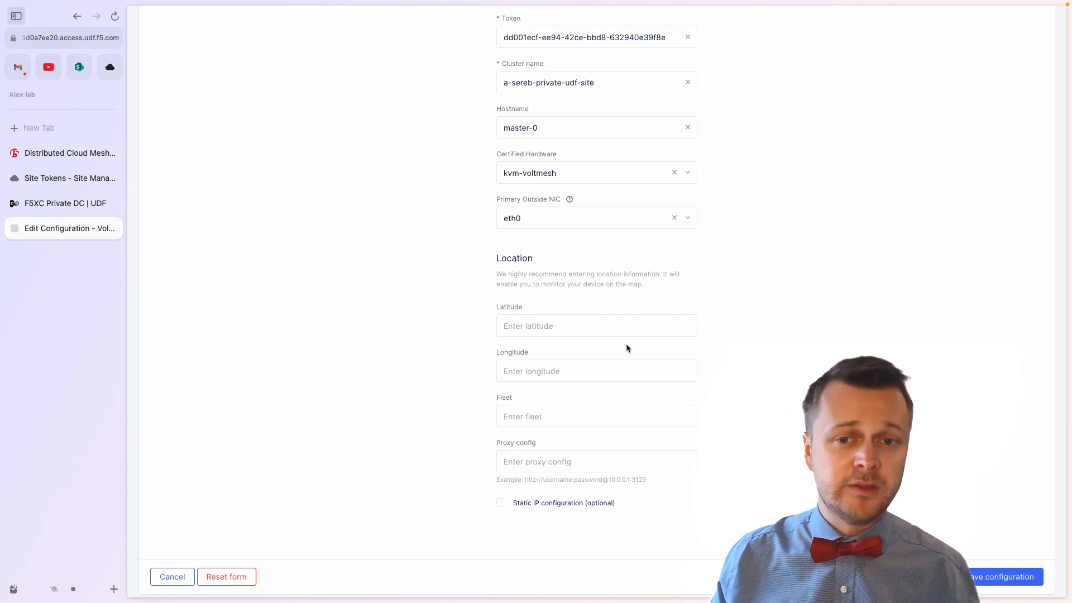
left_click(526, 324)
type("45.815399")
key("super+Tab")
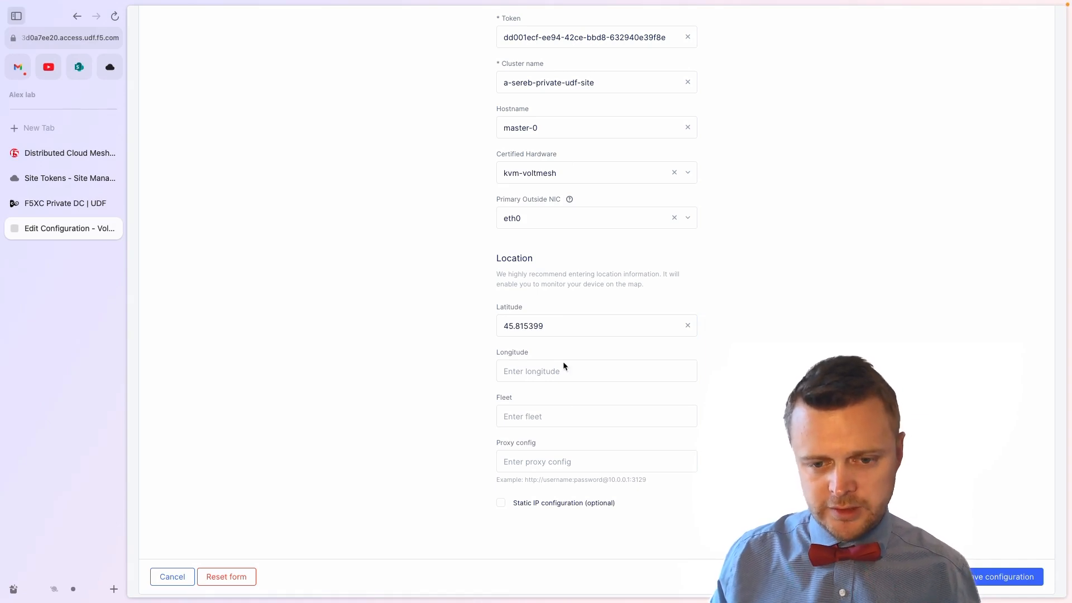
left_click(539, 371)
type("15.966568")
scroll(569, 474, "up", 3)
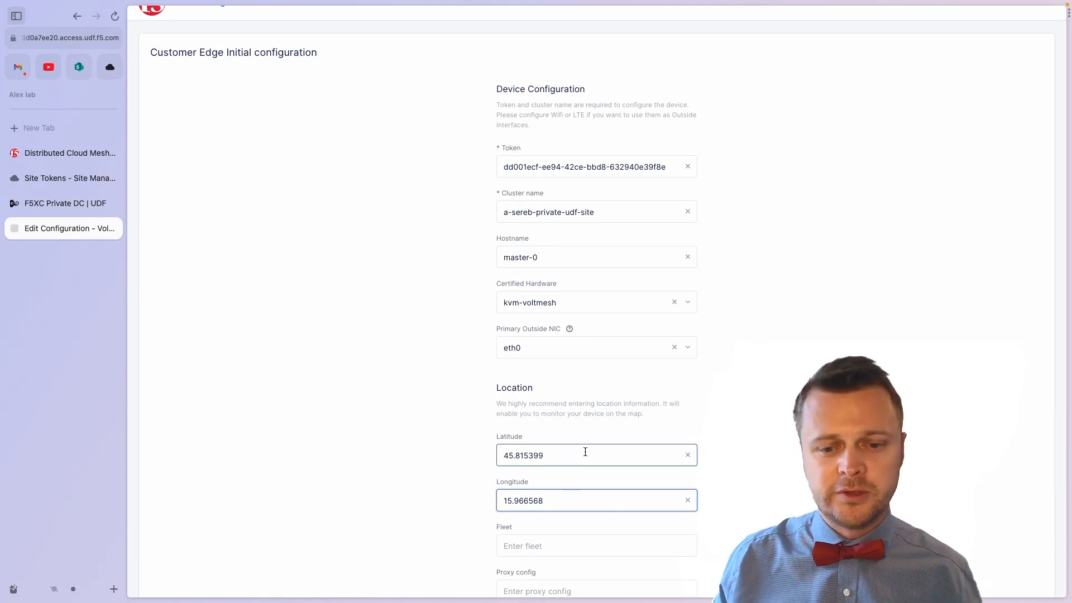
scroll(585, 452, "down", 3)
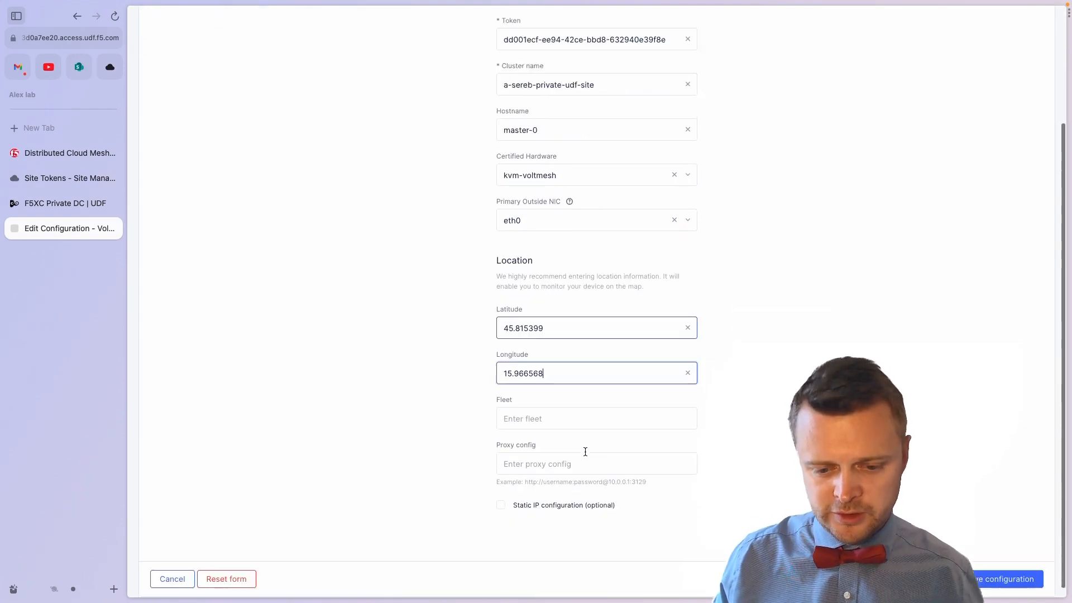
left_click(982, 568)
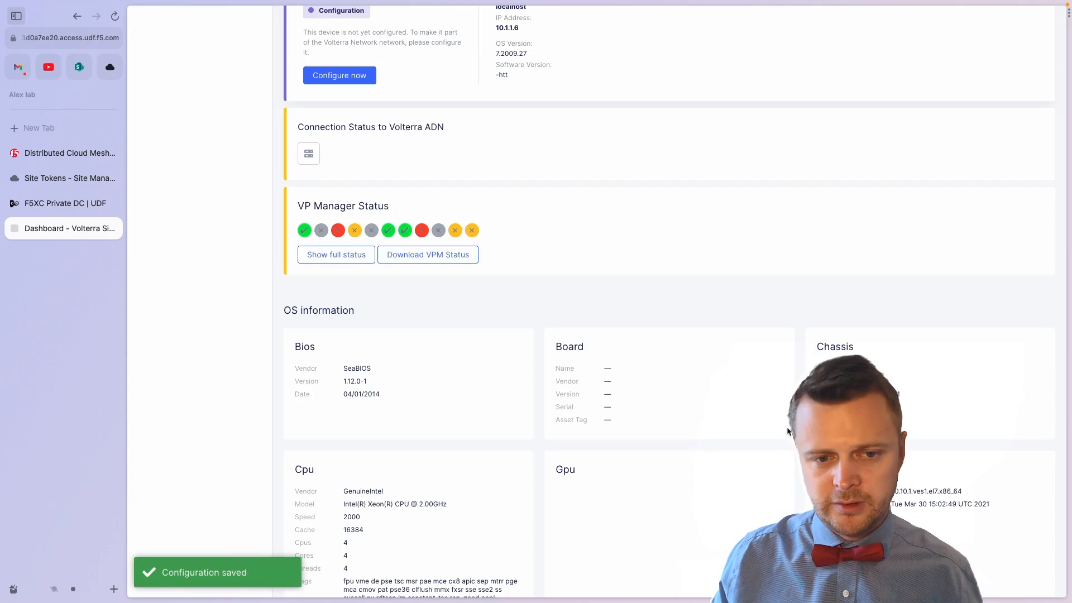
Step: Open CE2's Site UI from the UDF deployment components
left_click(78, 203)
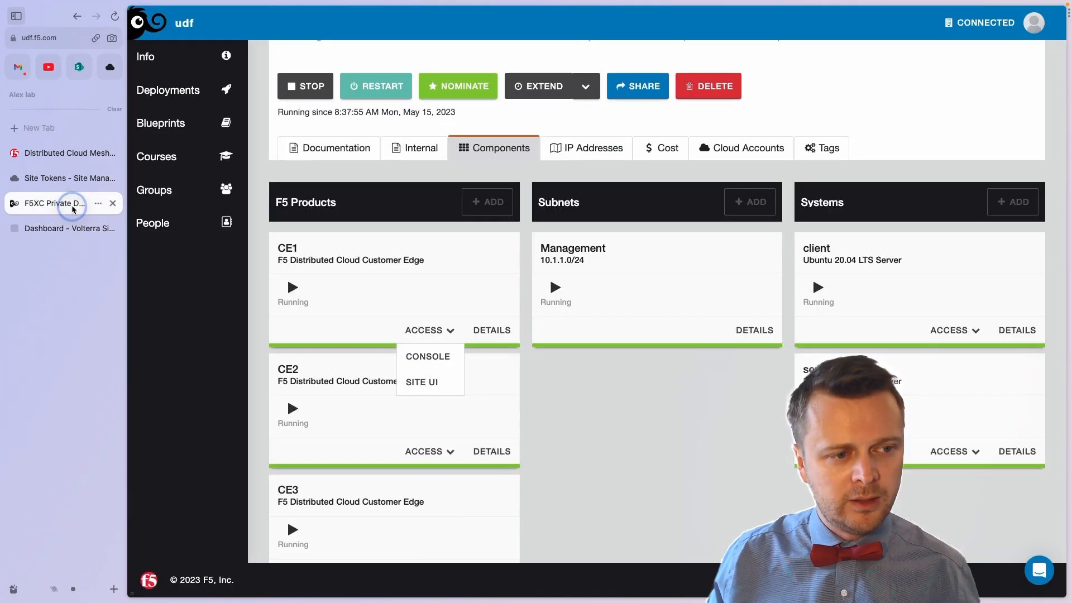
left_click(451, 456)
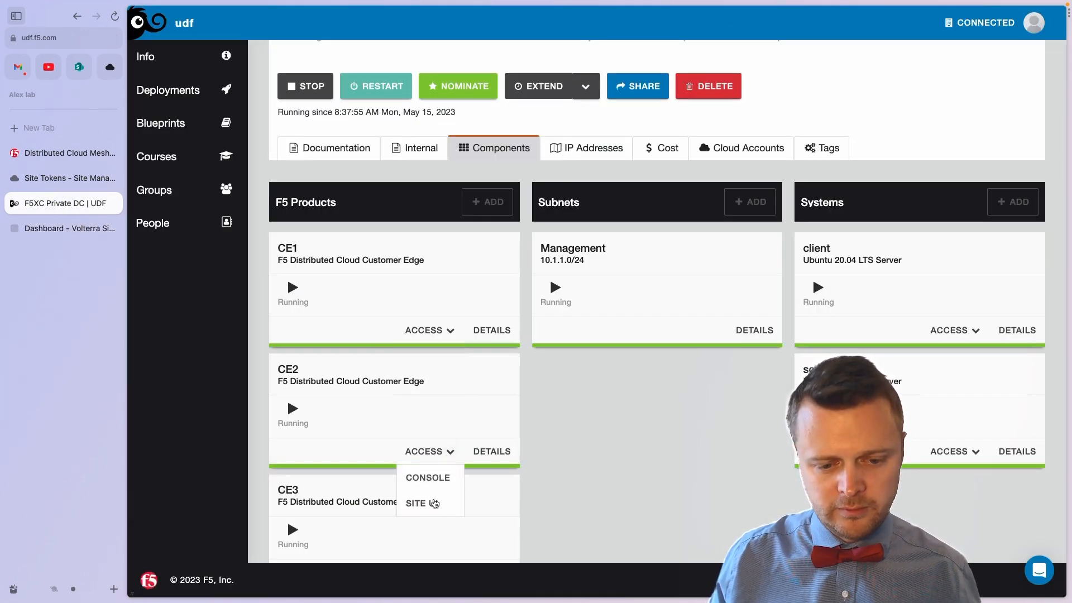
left_click(433, 504)
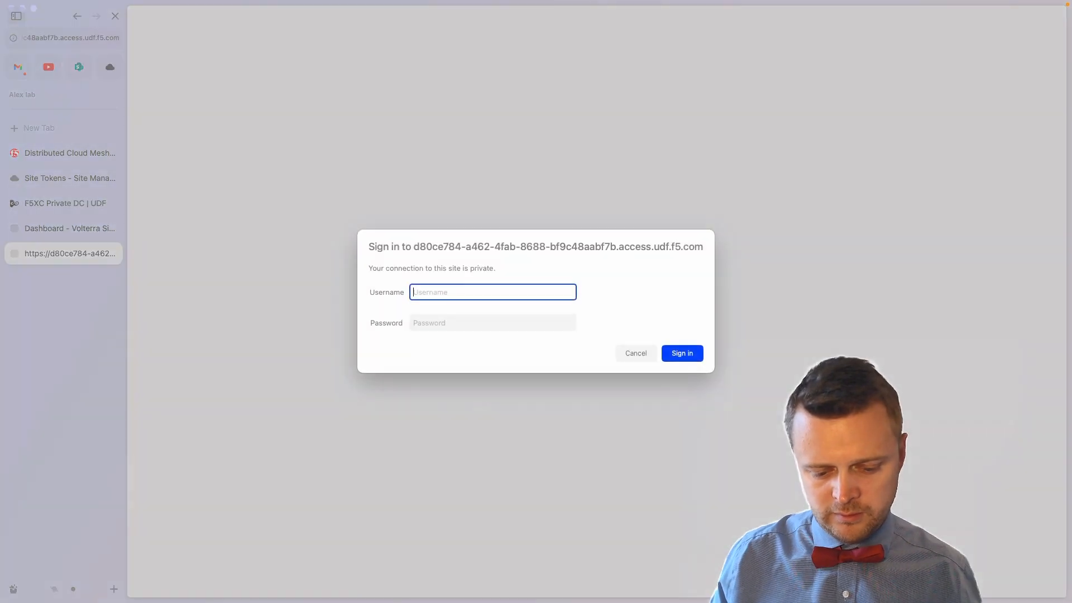
Step: Sign in as admin and save the node's configuration as master-2
type("admin")
key("Tab")
type("a••••••••••")
key("Return")
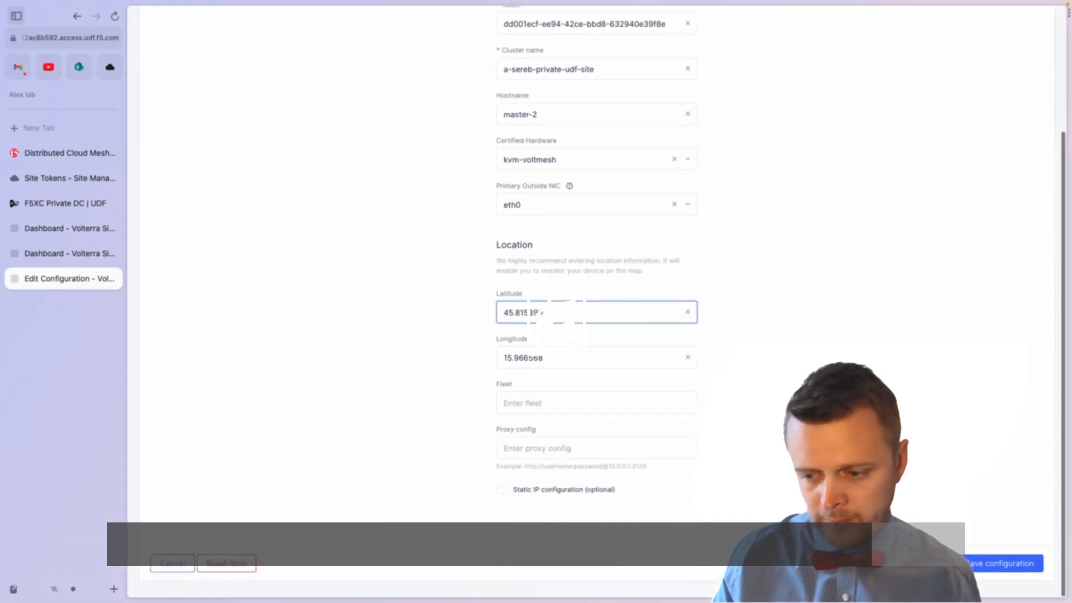
left_click(996, 581)
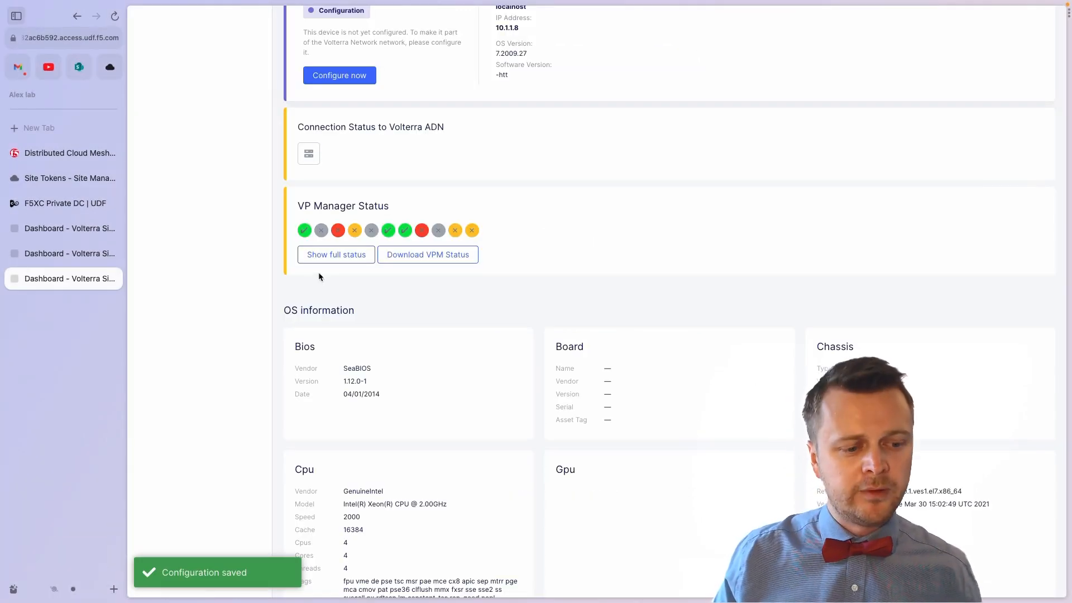
left_click(69, 179)
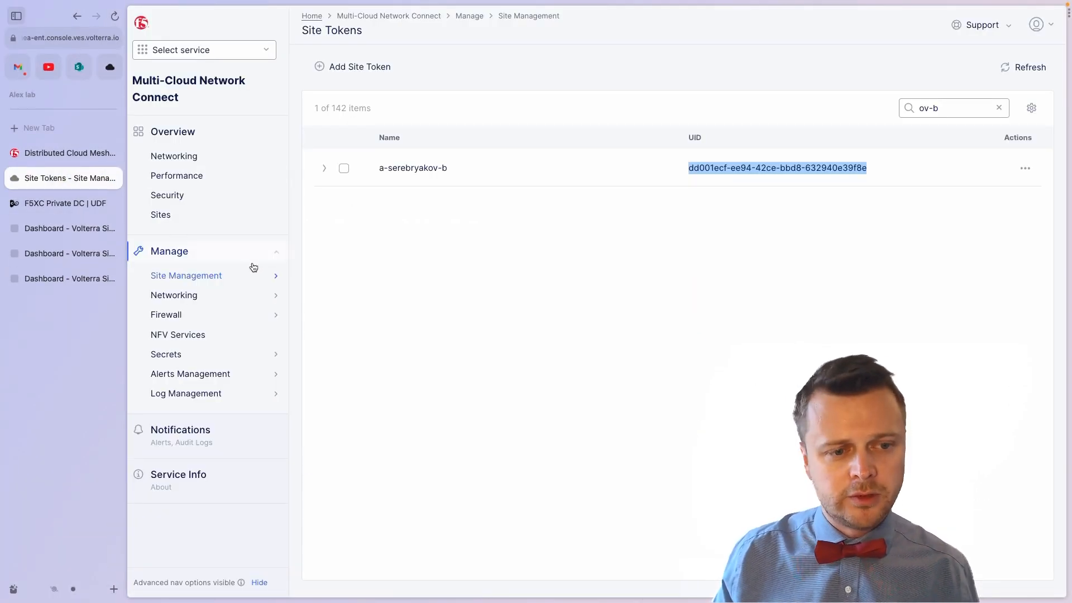
Step: Accept master-0's registration with cluster size 3 and IPSEC or SSL tunnel type
mouse_move(262, 275)
left_click(325, 514)
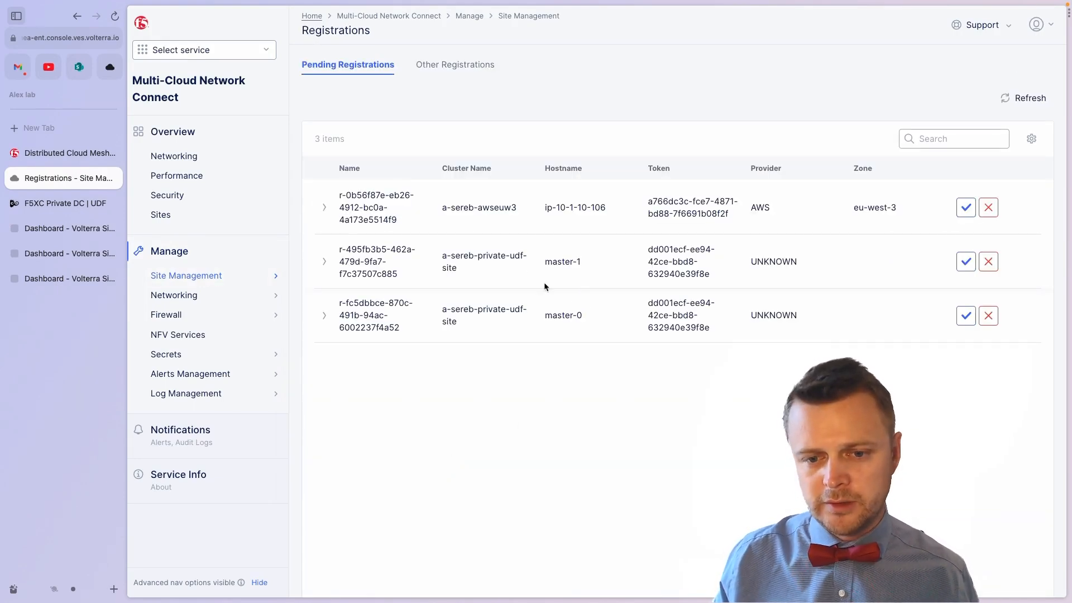
left_click(966, 316)
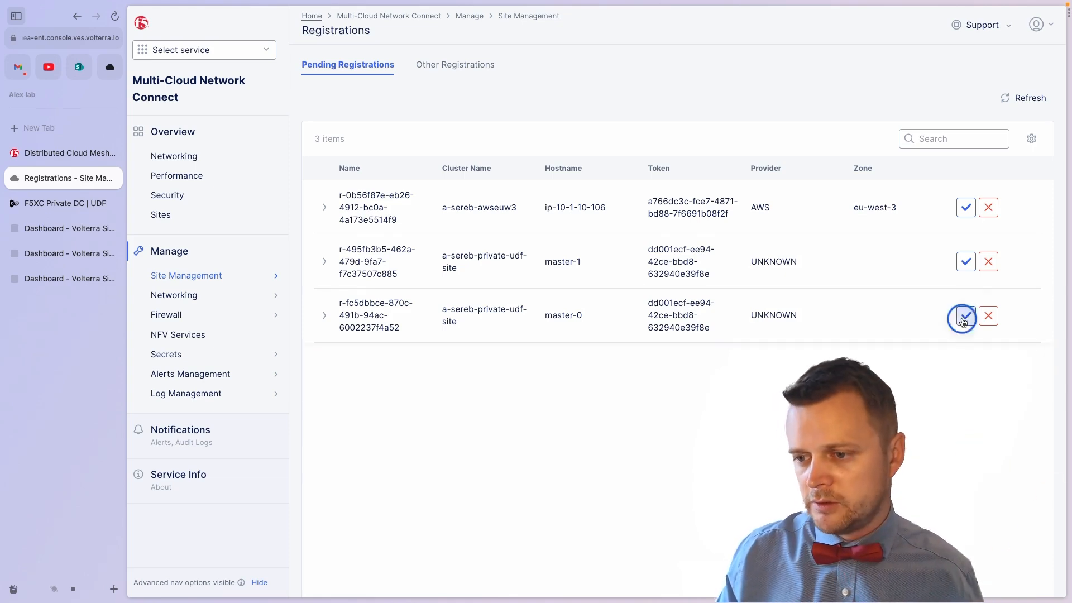
left_click_drag(416, 262, 368, 262)
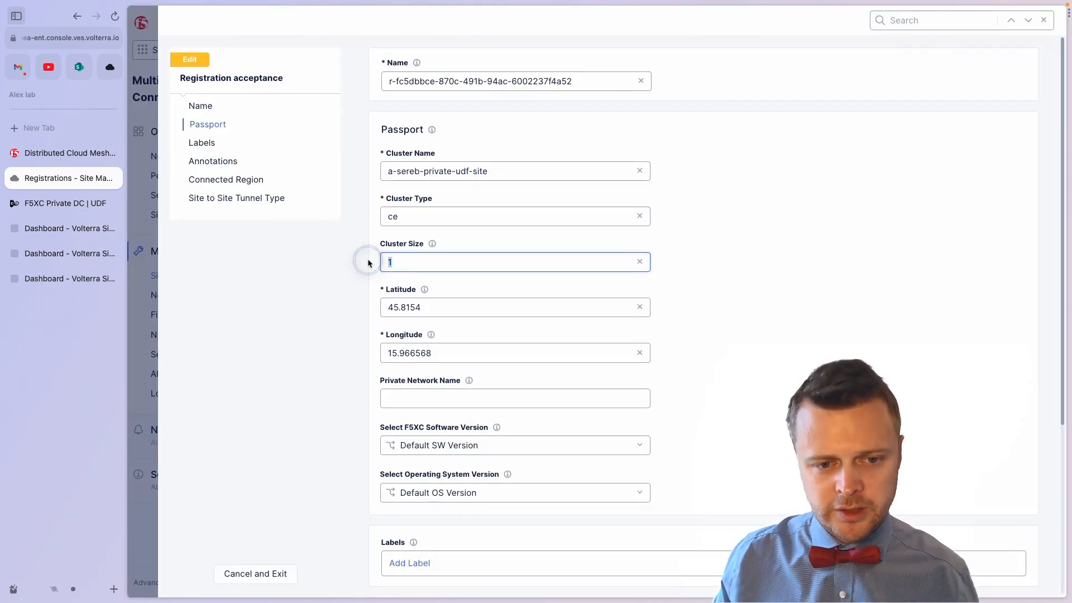
type("3")
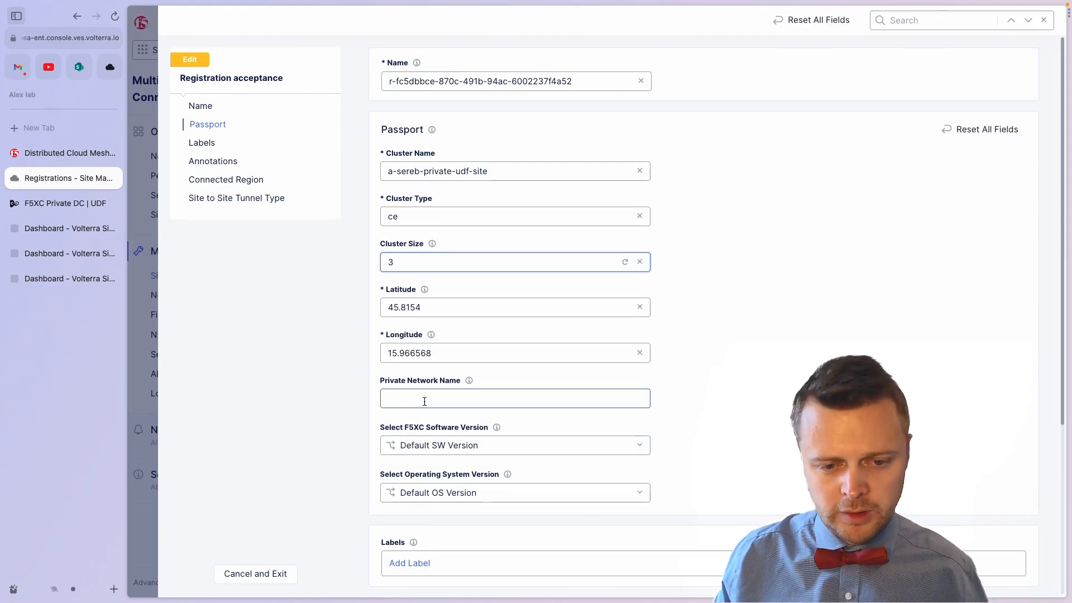
scroll(424, 401, "down", 1)
scroll(426, 289, "down", 4)
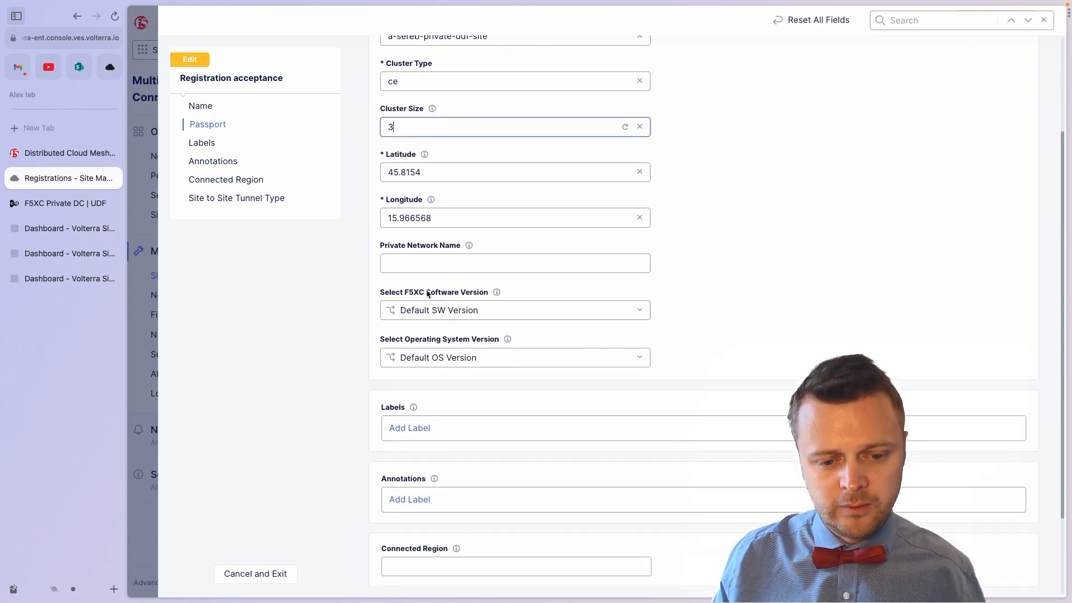
left_click(531, 527)
left_click(383, 510)
left_click(474, 395)
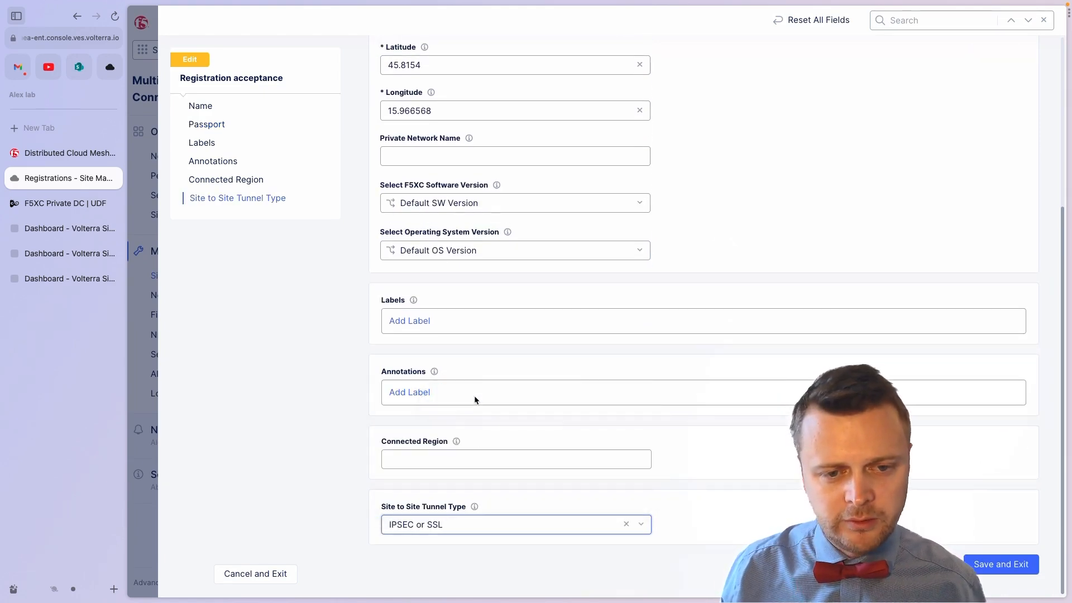
scroll(473, 396, "up", 4)
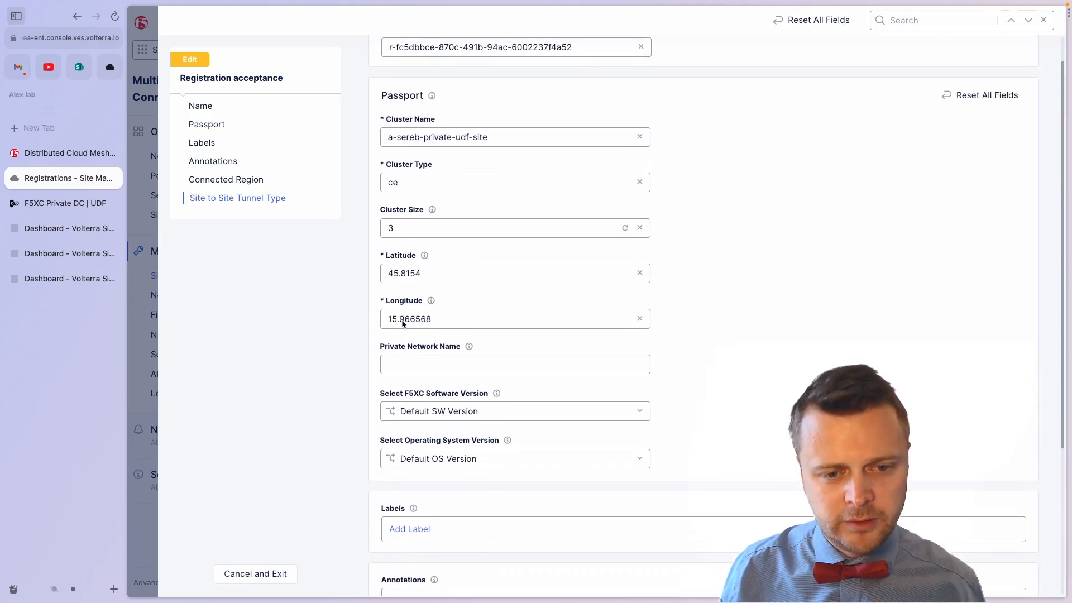
scroll(402, 320, "down", 5)
left_click(983, 562)
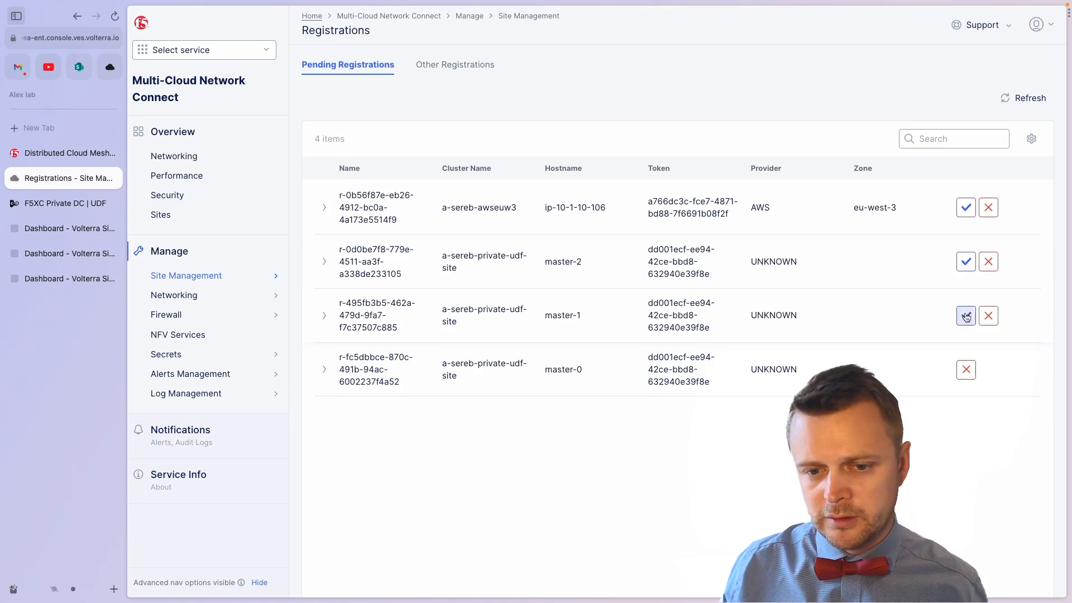
Step: Accept master-1's registration, also with cluster size 3
left_click(965, 316)
double_click(375, 262)
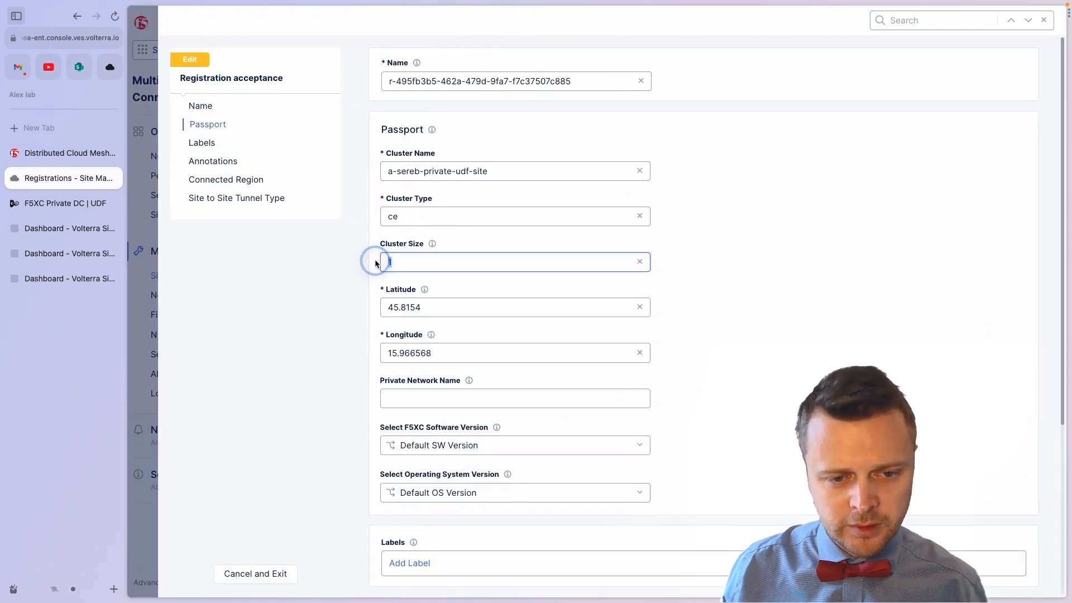
type("3")
scroll(424, 313, "down", 5)
left_click(446, 525)
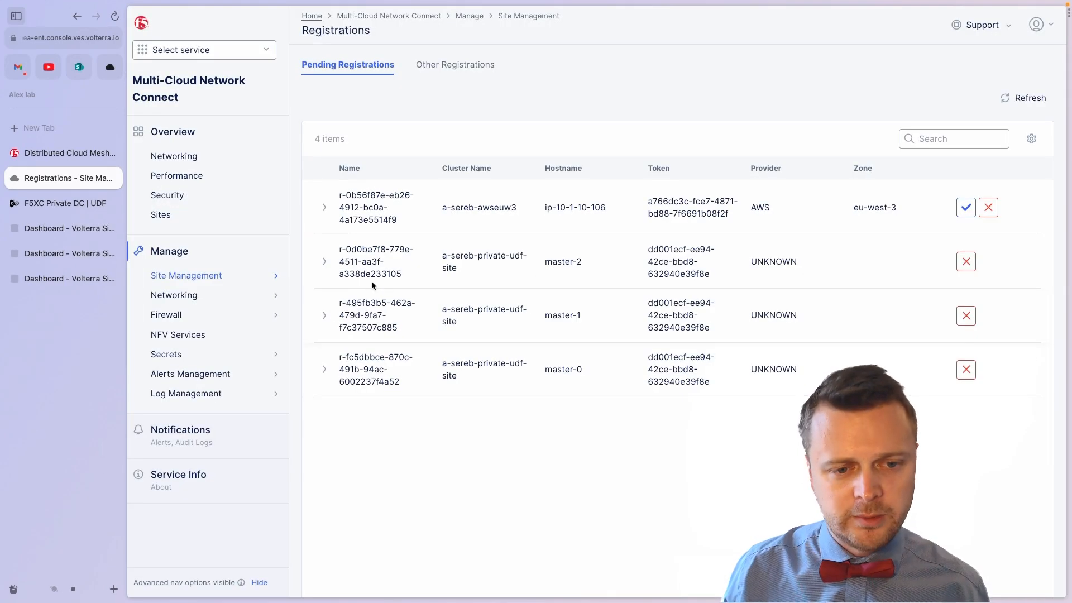
left_click(160, 215)
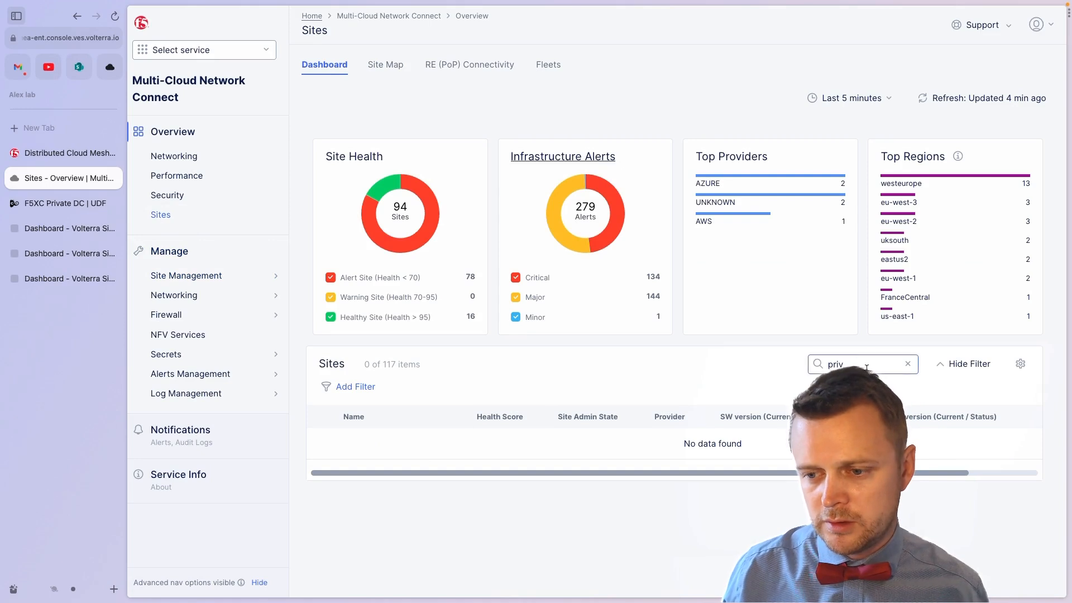
Step: Refresh the Sites dashboard to see a-sereb-private-udf-site Provisioning, then return to UDF
left_click(966, 99)
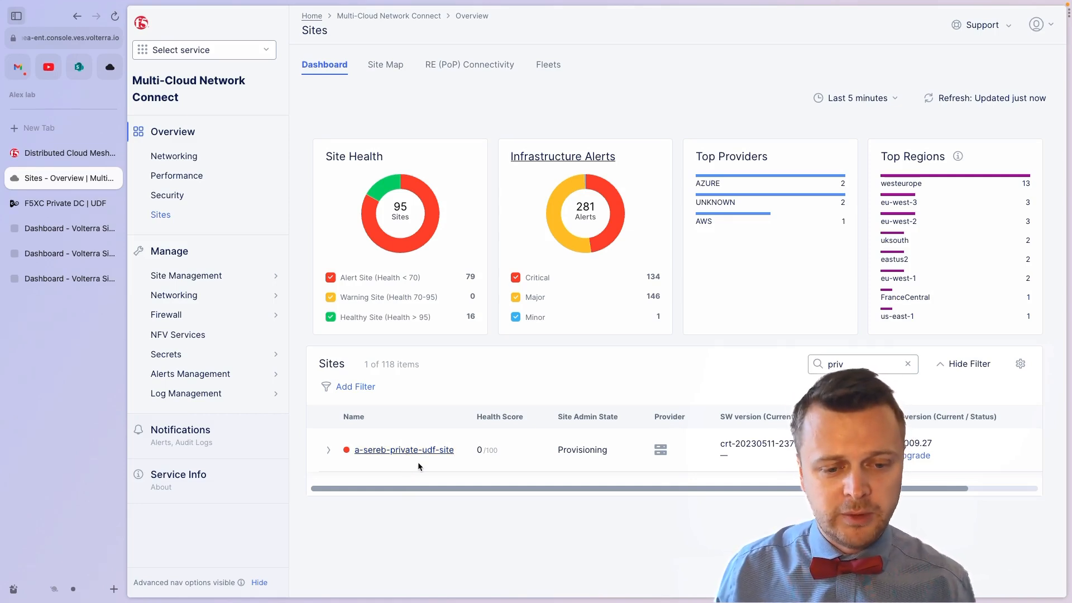
left_click(62, 208)
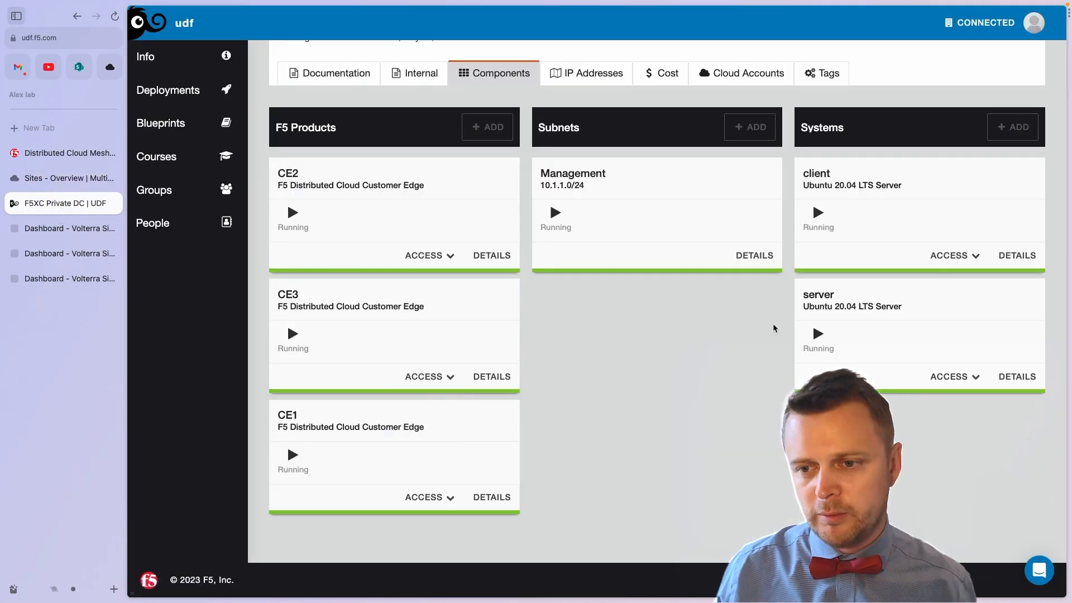
Step: Open a web shell on the server and list the running Docker containers
left_click(949, 377)
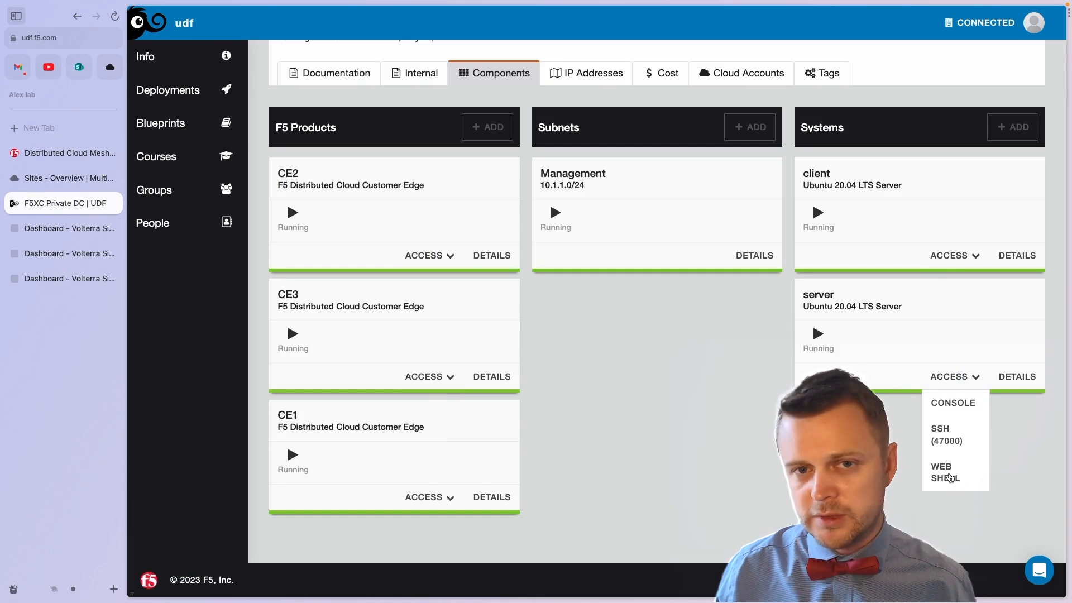
left_click(948, 476)
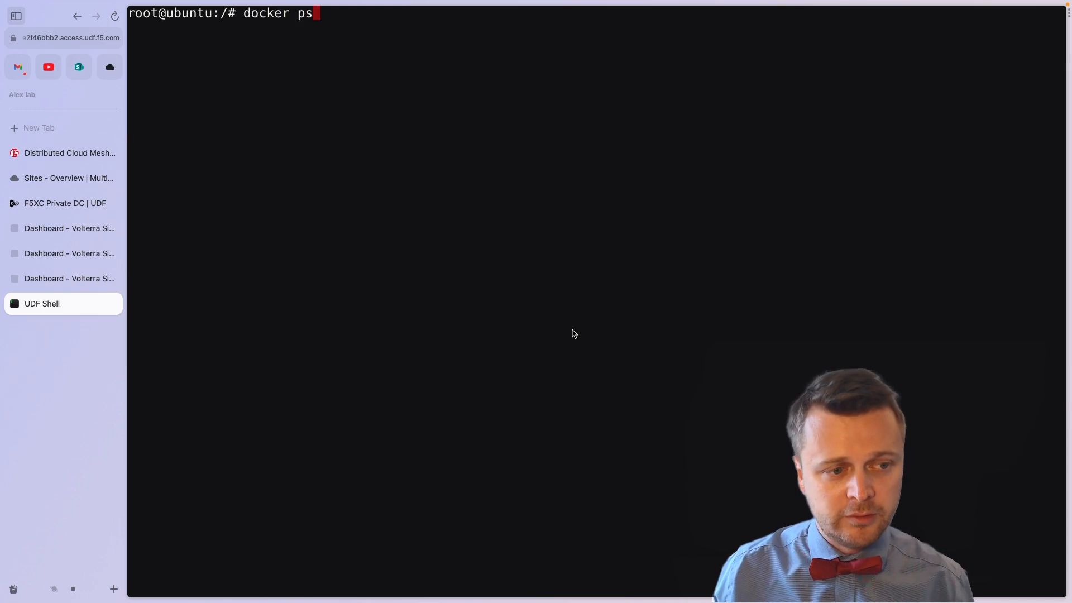
key("Return")
key("Return")
key("Return")
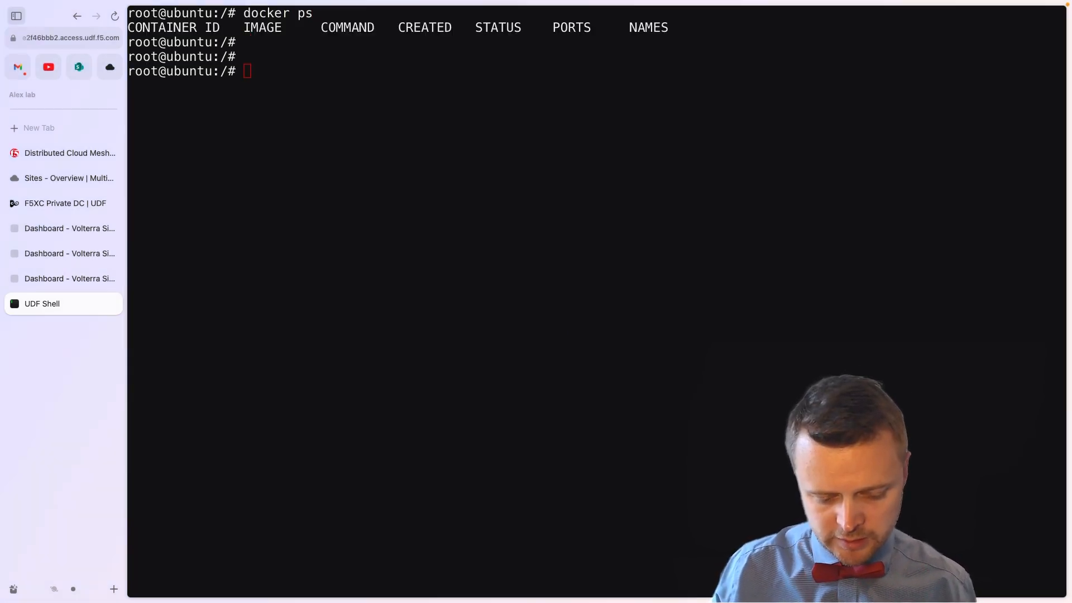
Step: Run f5devcentral/f5-demo-httpd:nginx on port 8080:80, then show the client's access options
left_click(392, 389)
type("docker run -p 8080:80 f5devcentral/f5-demo-httpd:nginx")
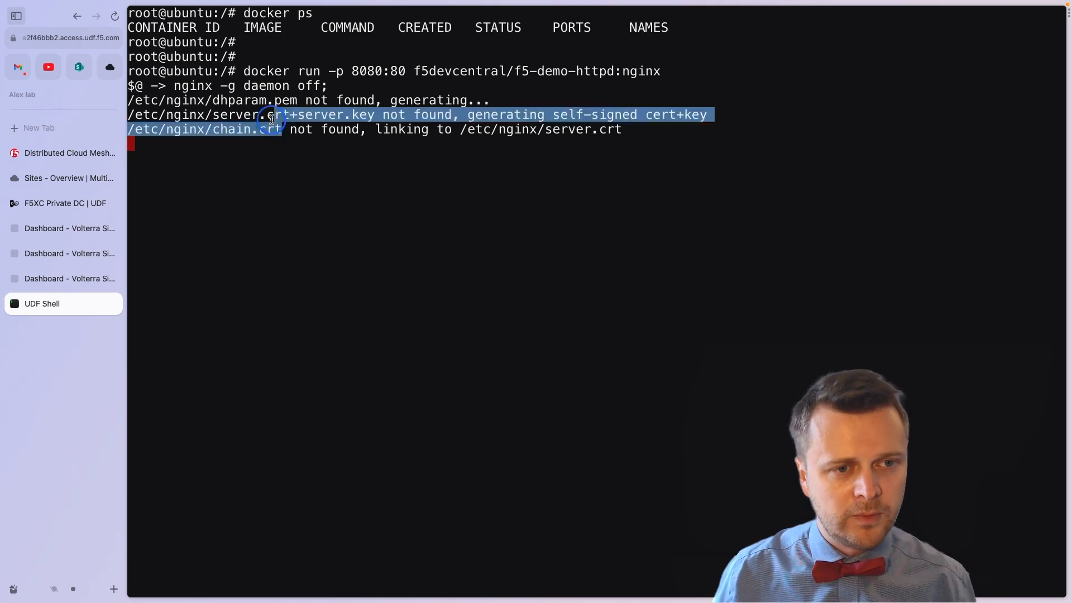
left_click(60, 206)
left_click(952, 255)
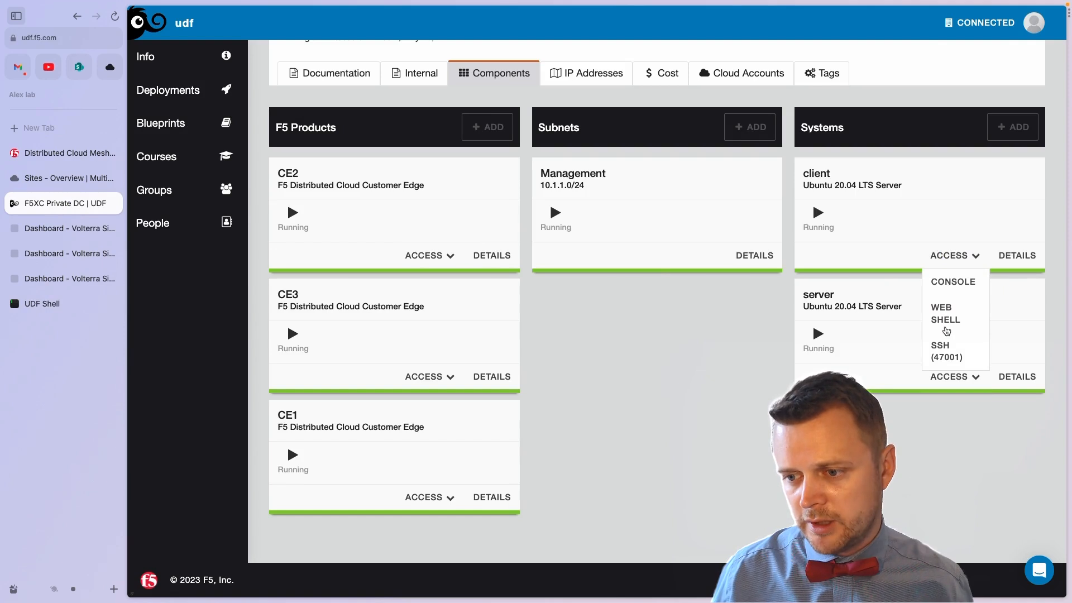
left_click(945, 315)
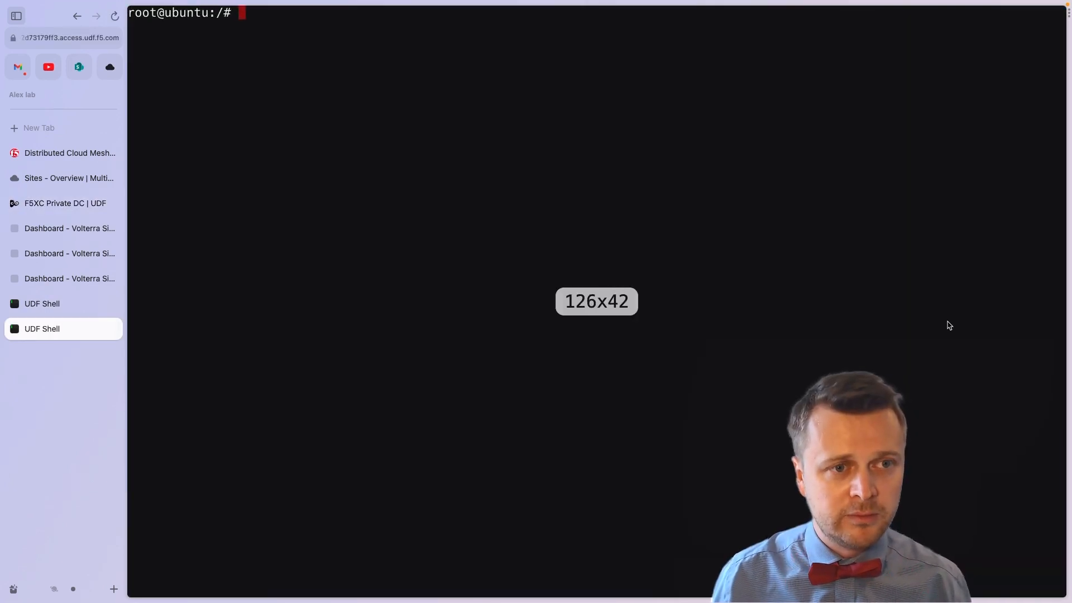
type("curl http://10.1.1.4/")
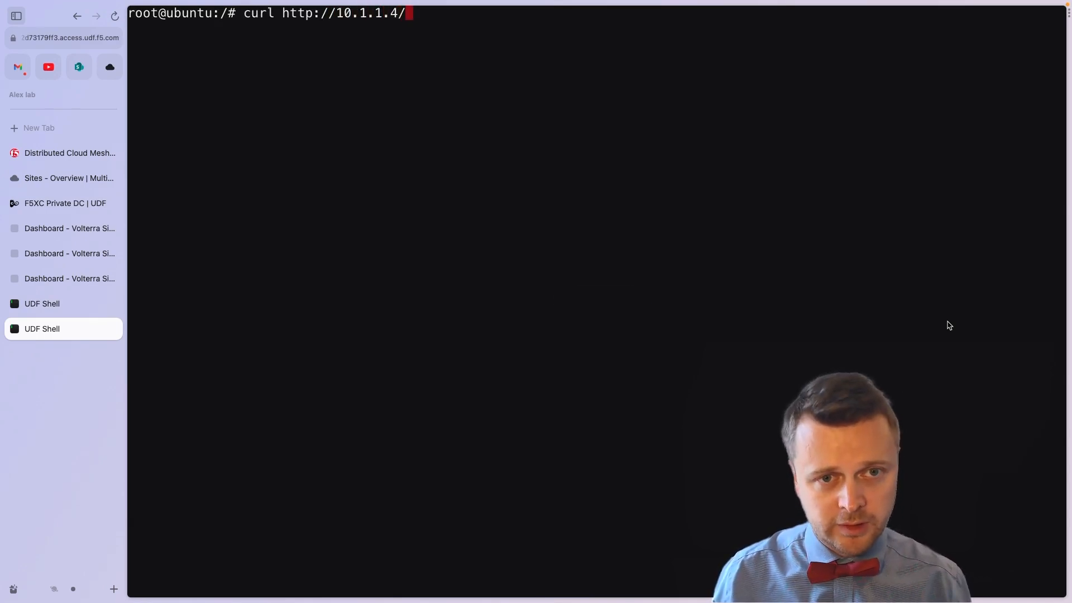
type("txt")
key("Return")
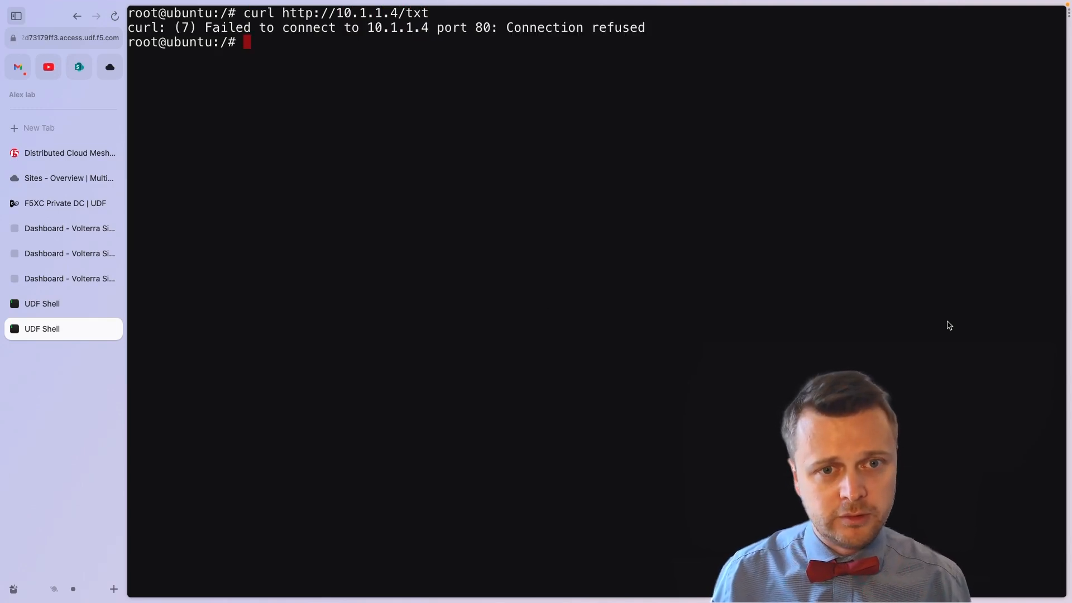
key("Up")
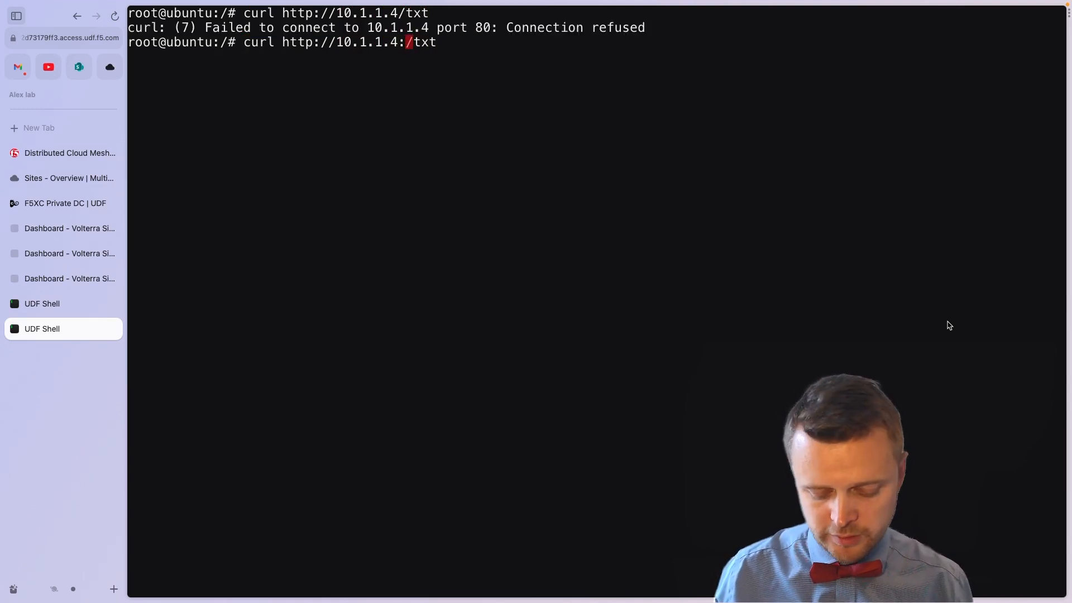
key("Return")
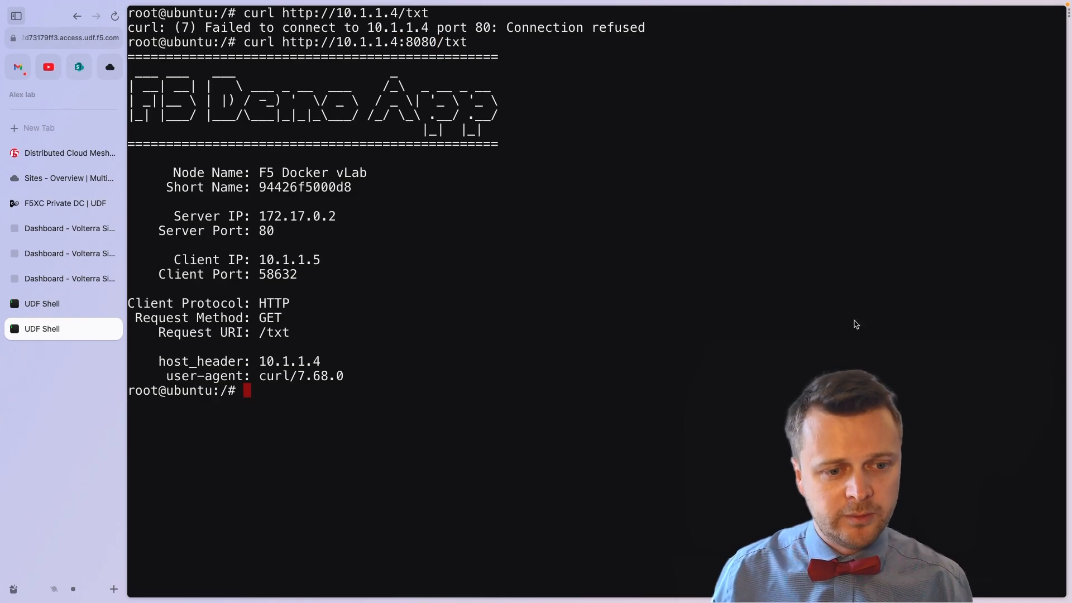
Step: Highlight the demo app output: server IP and port, protocol, method and URI lines
left_click_drag(353, 375, 278, 317)
left_click_drag(318, 266, 229, 218)
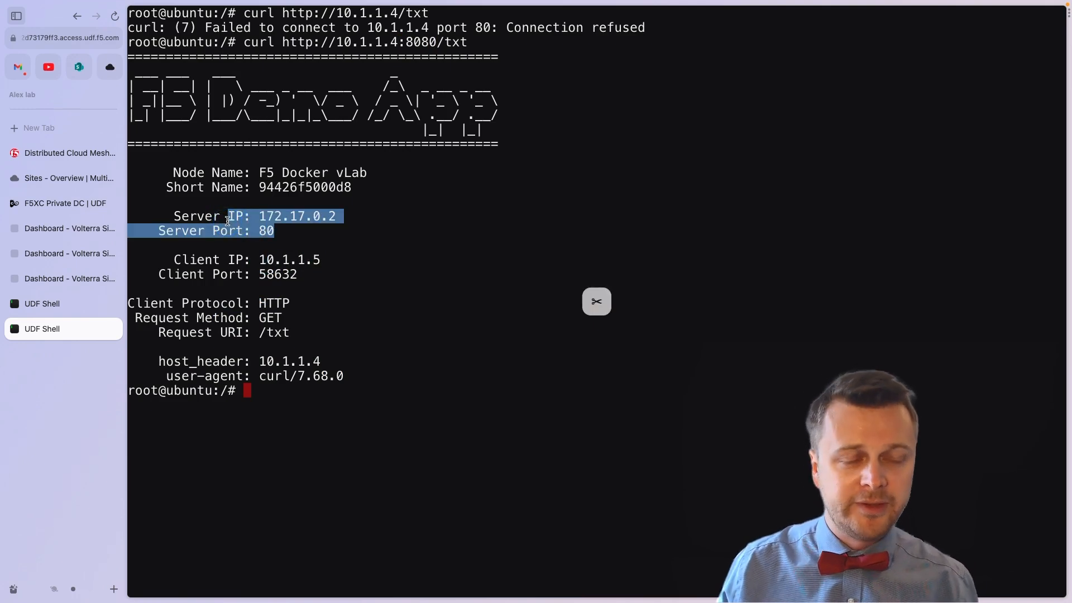
left_click(253, 248)
left_click(223, 303)
left_click_drag(223, 302, 355, 350)
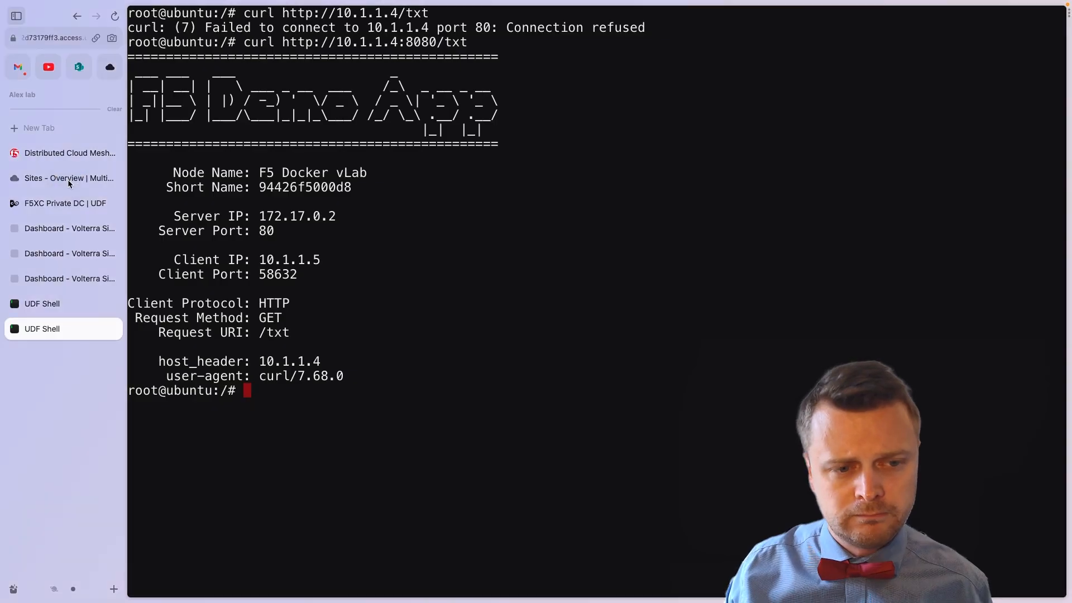
Step: Refresh the Sites overview and review a-sereb-private-udf-site's Nodes and Site Status tabs
left_click(65, 179)
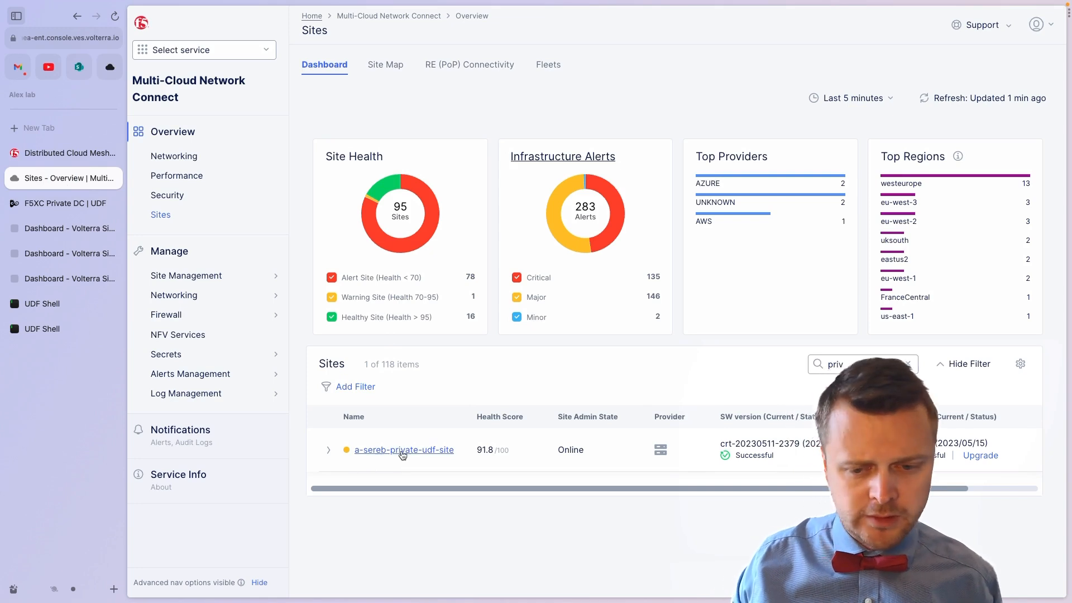
left_click(944, 99)
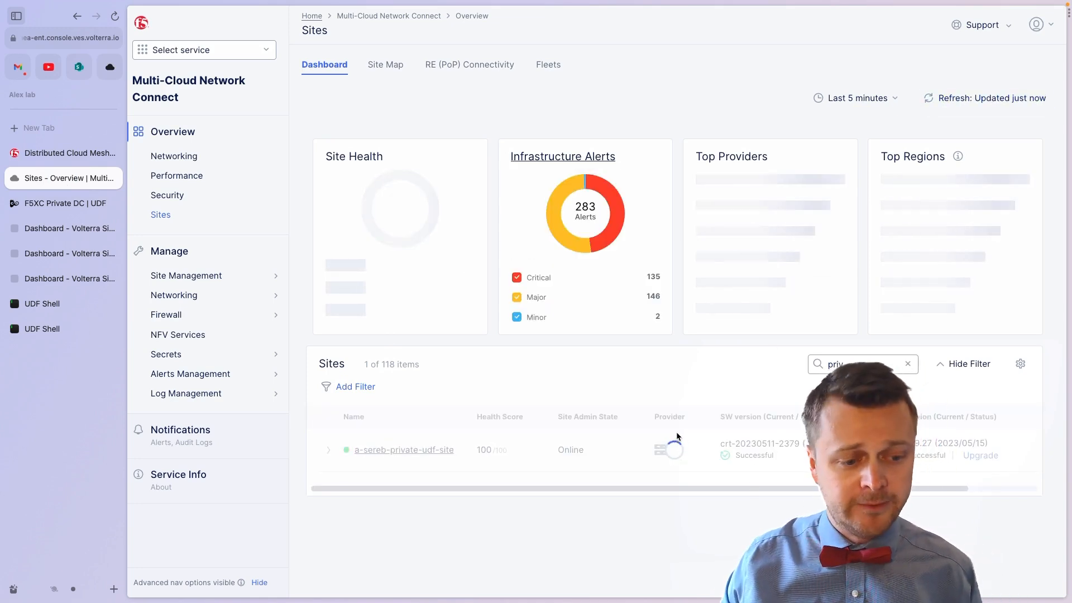
left_click(404, 450)
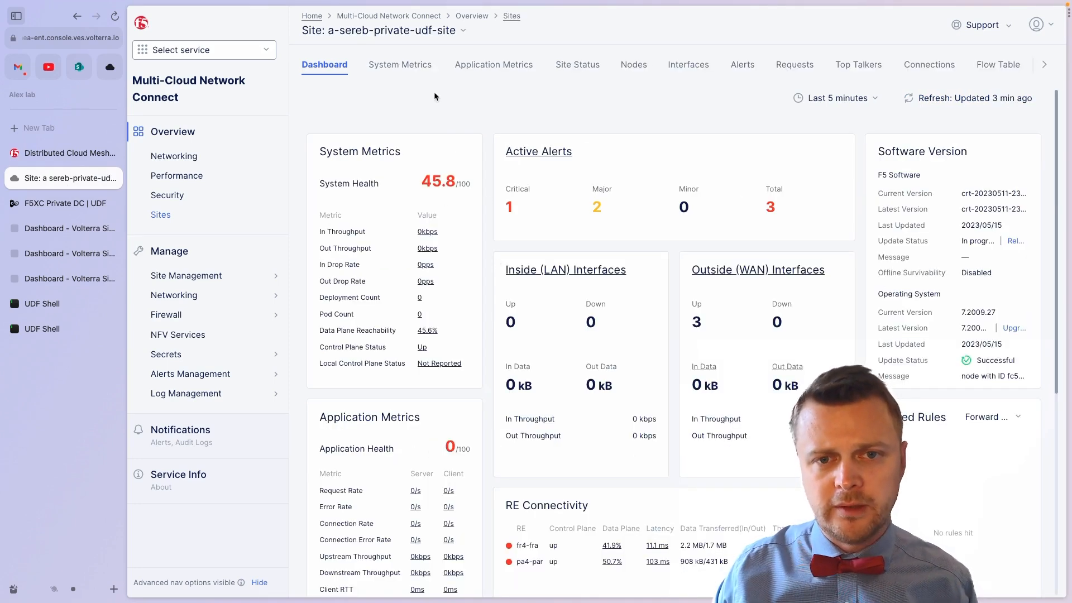
left_click(627, 67)
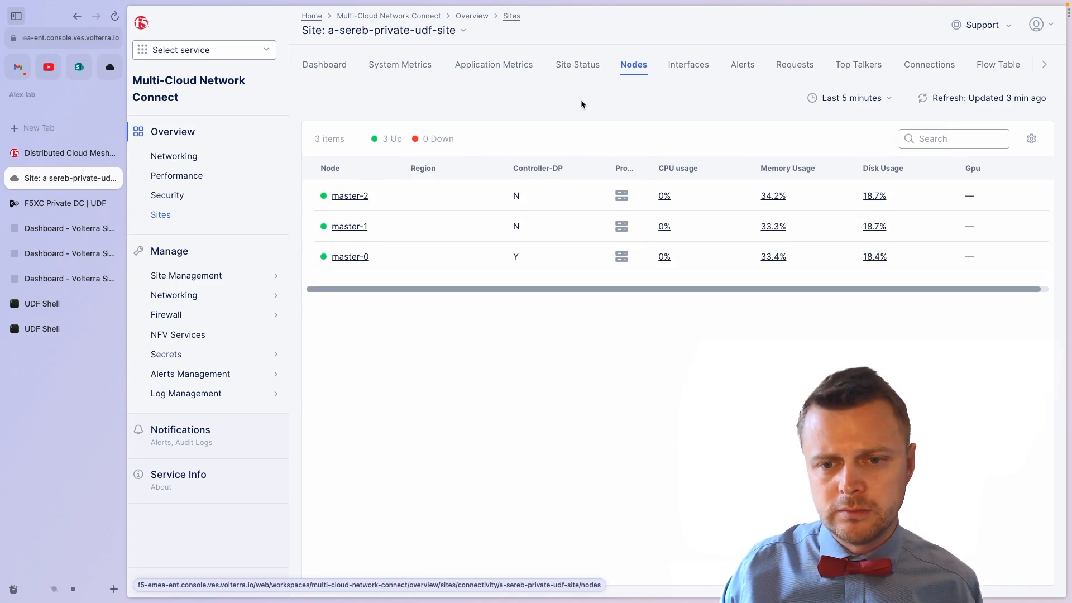
left_click(587, 71)
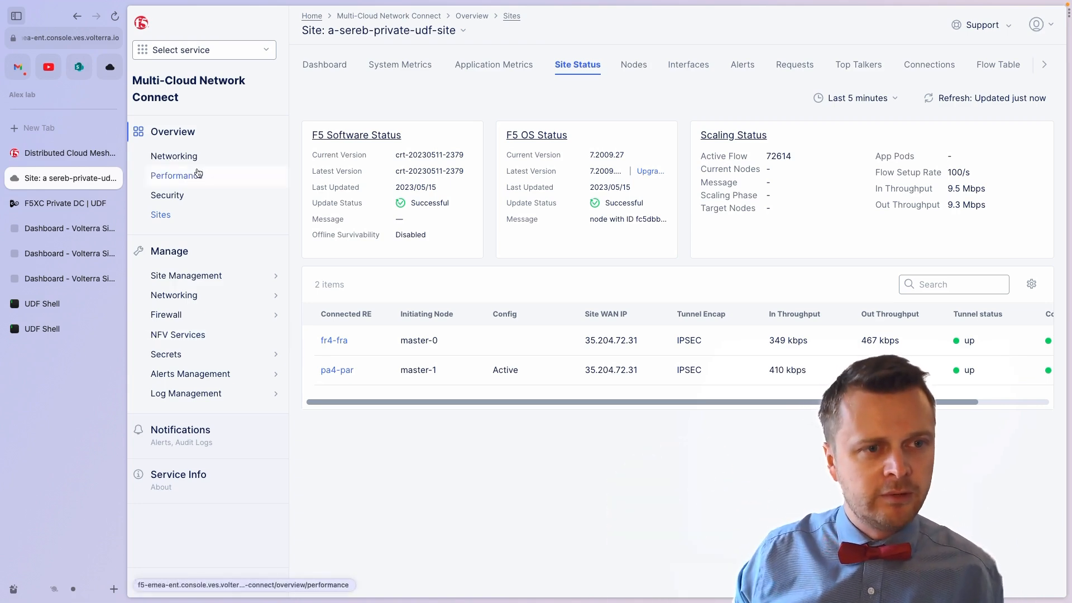
Step: In Multi-Cloud App Connect, start origin pool a-sereb-private-udl-wl with port 8080
left_click(183, 58)
left_click(174, 285)
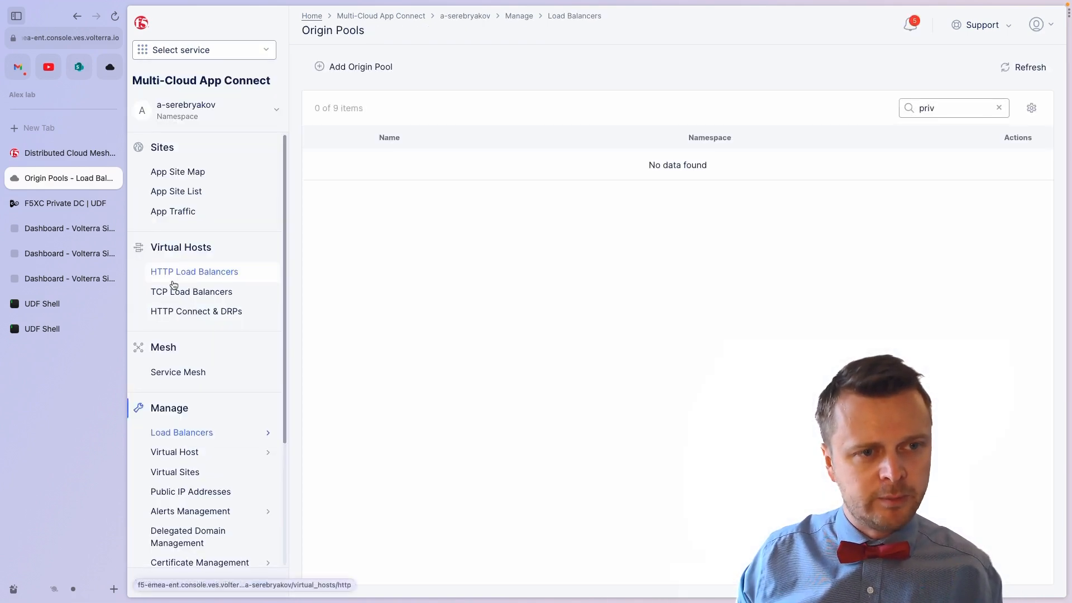
scroll(174, 286, "down", 2)
mouse_move(220, 311)
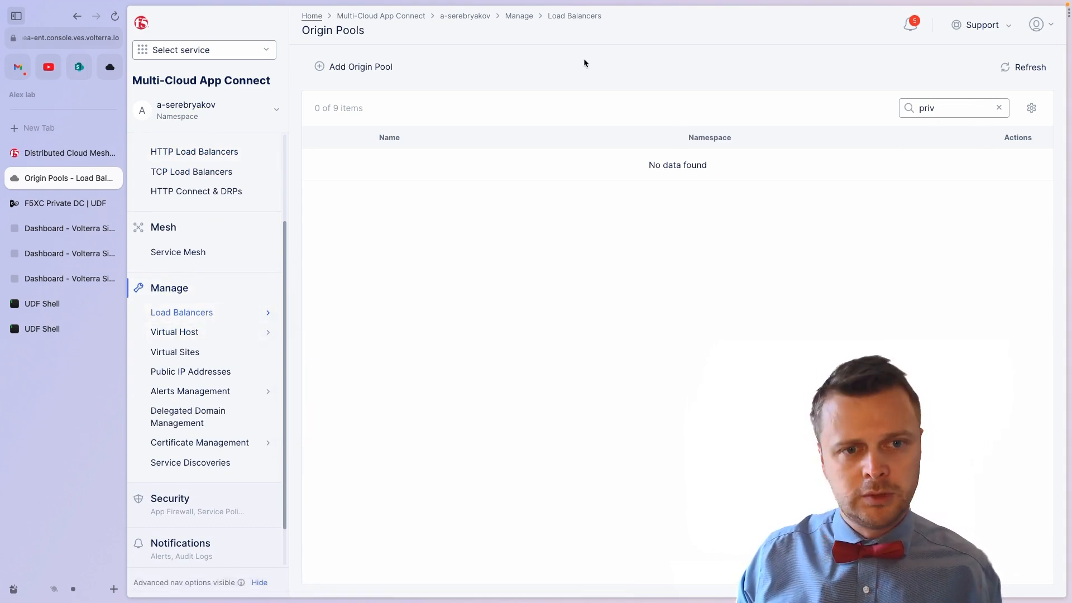
left_click(387, 74)
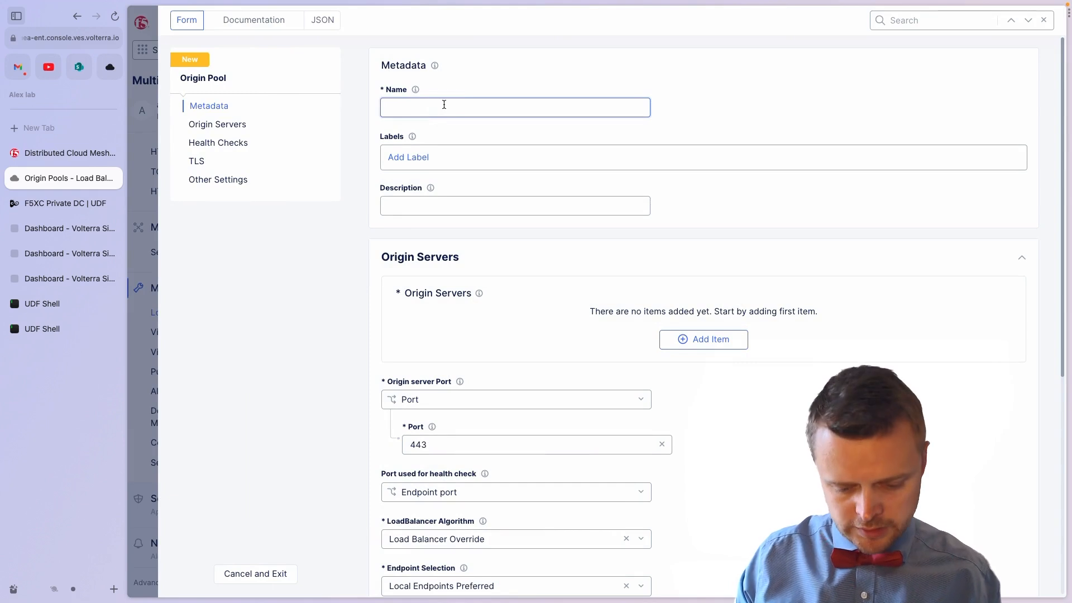
type("a-sere")
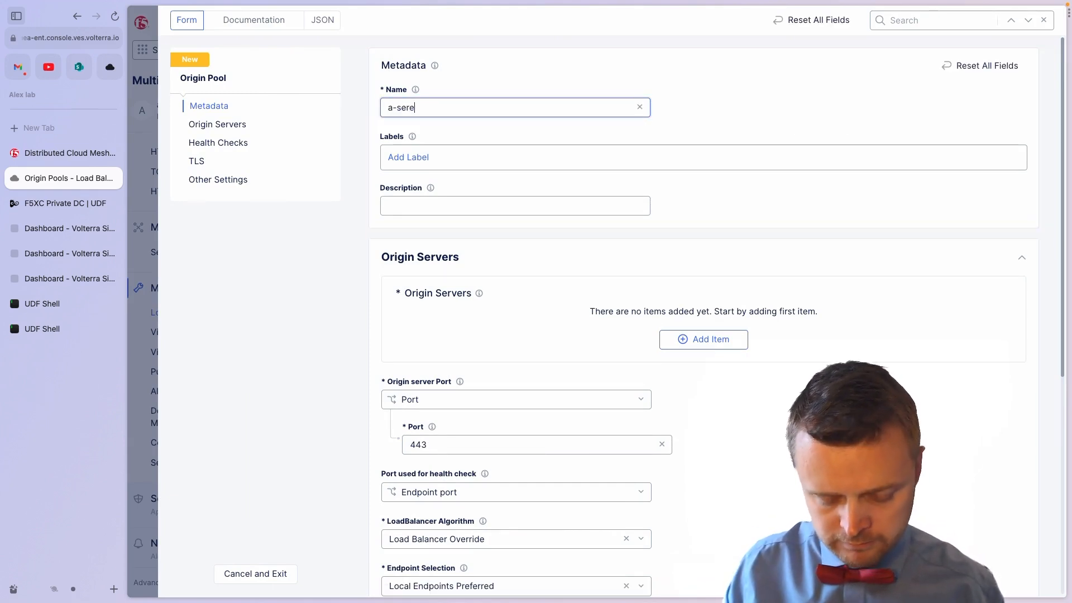
type("br")
key("BackSpace")
type("-p")
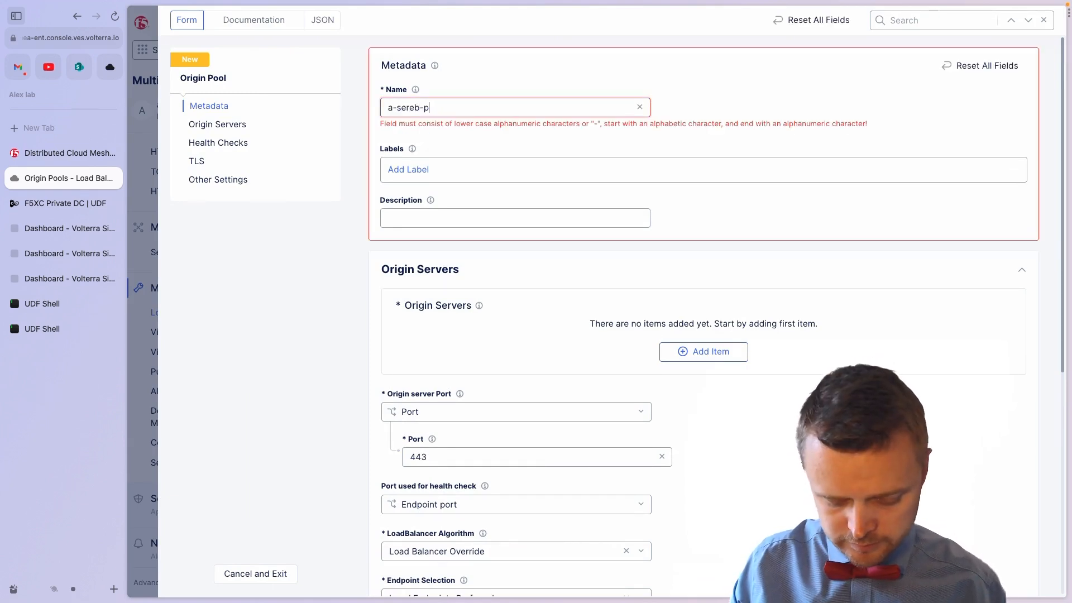
type("riva")
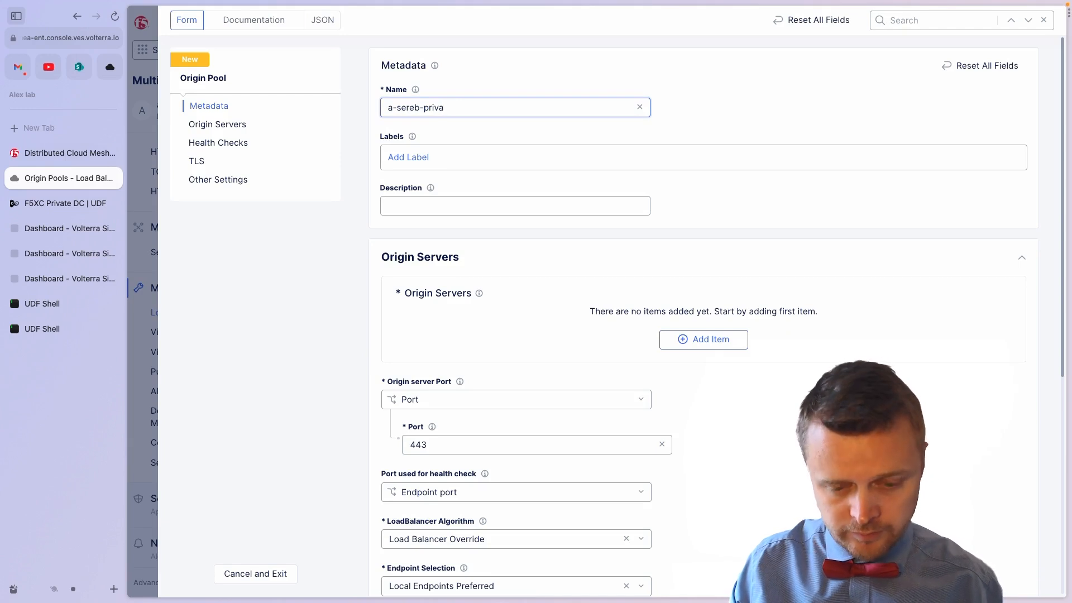
type("te-")
type("udl-w")
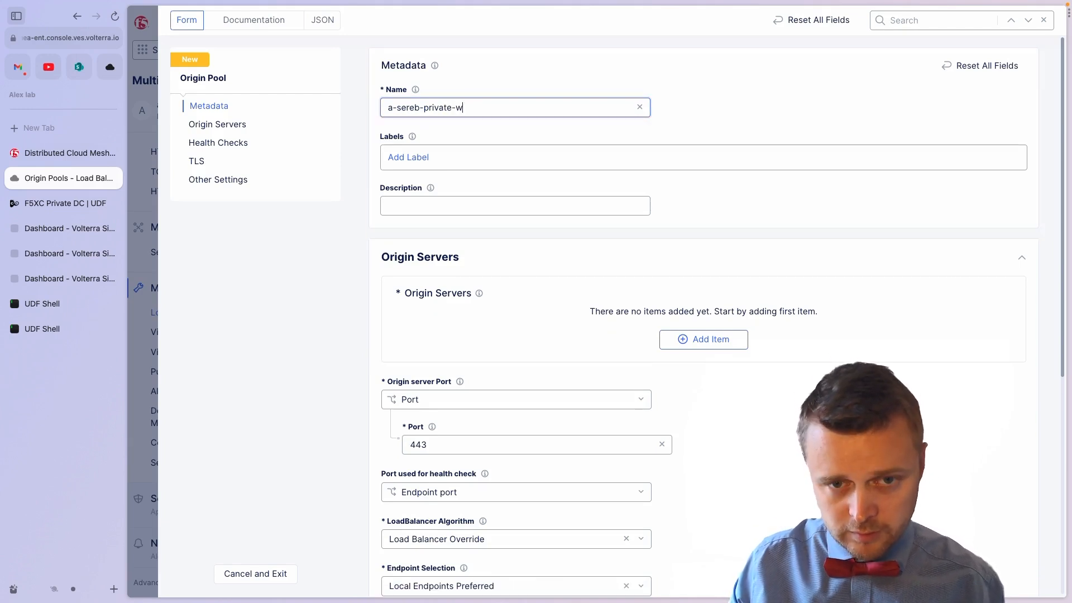
type("l")
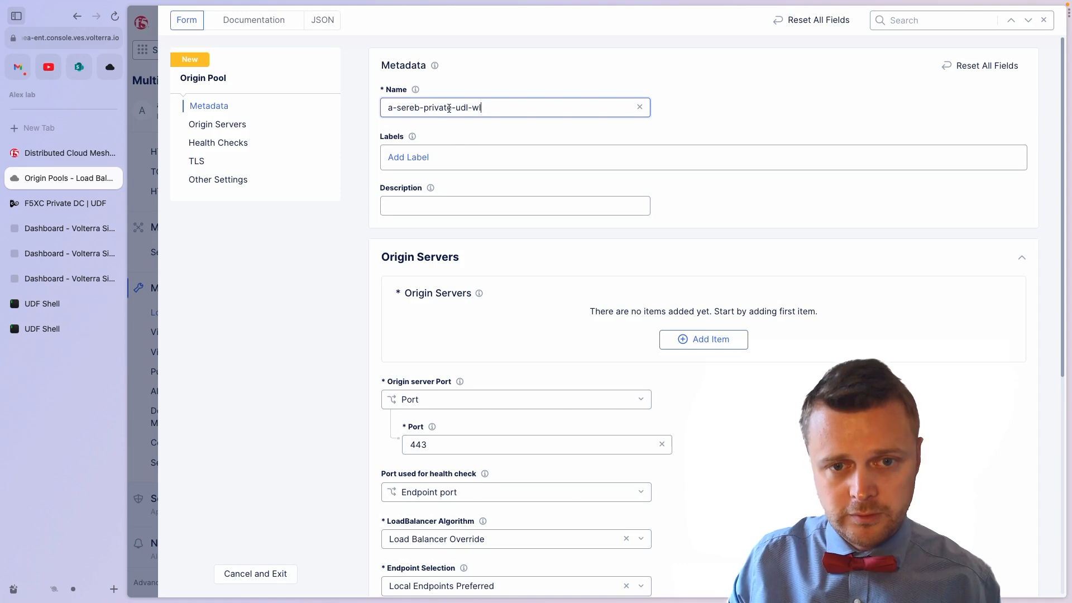
left_click_drag(508, 444, 373, 440)
type("8080")
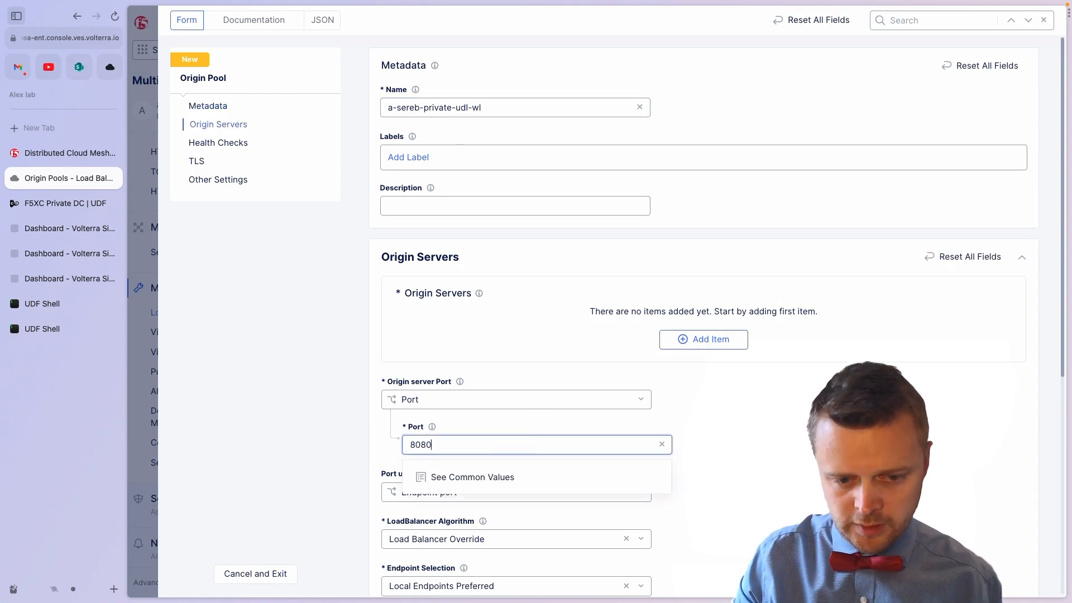
Step: Add origin server IP 10.1.1.4 on the private UDF site's outside network
left_click(702, 343)
left_click(491, 111)
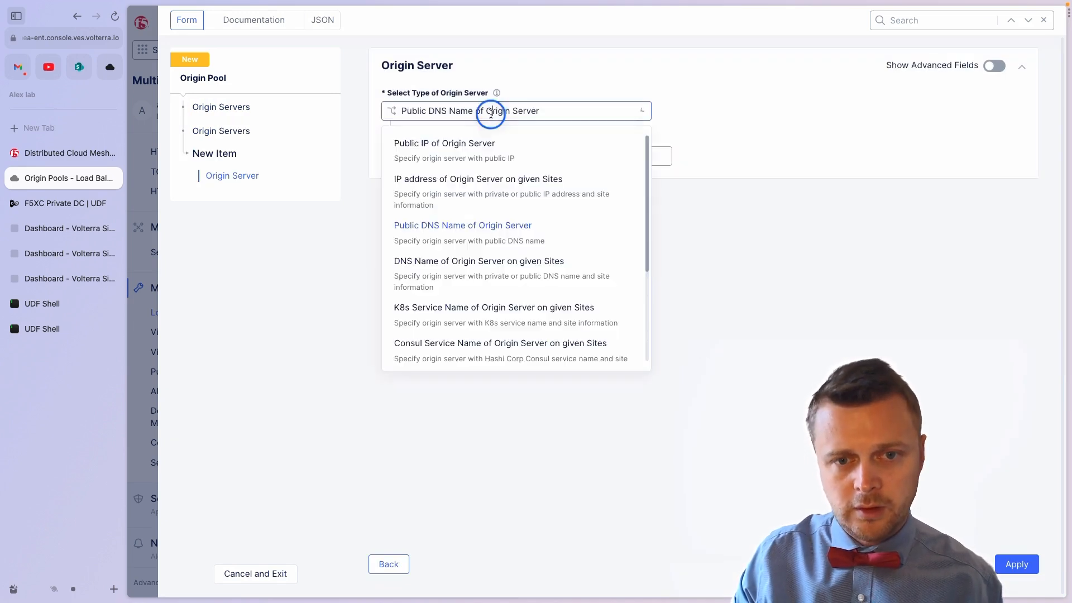
left_click(511, 206)
left_click(492, 252)
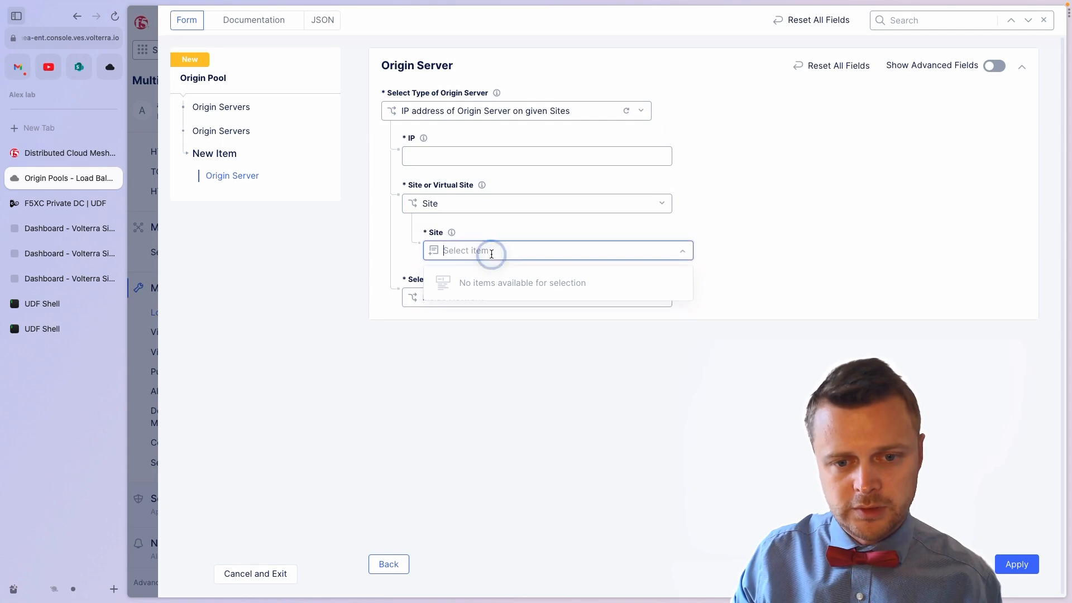
type("se")
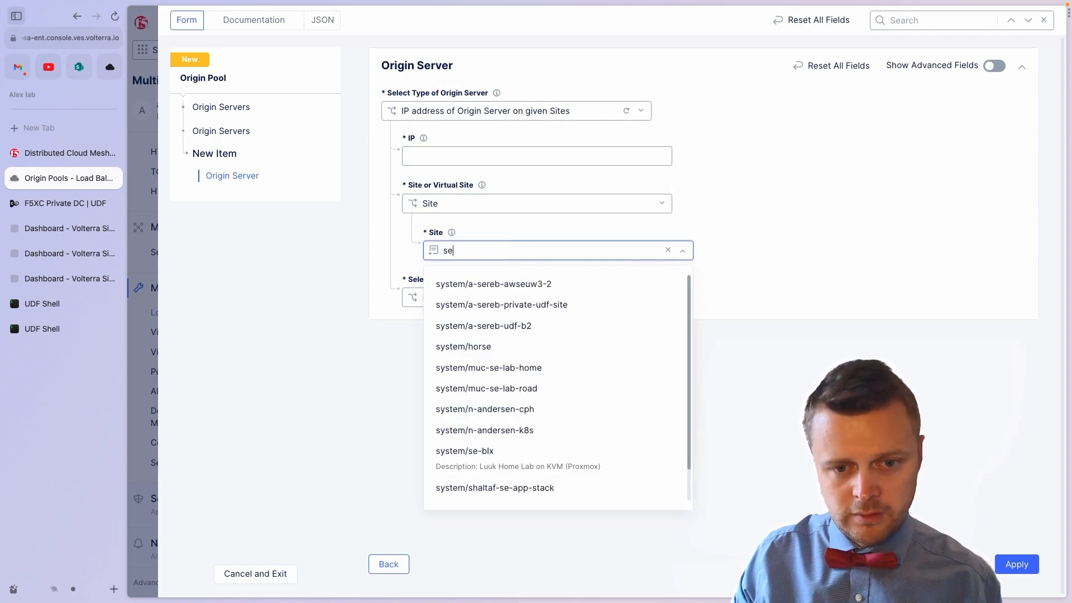
left_click(489, 306)
left_click(434, 156)
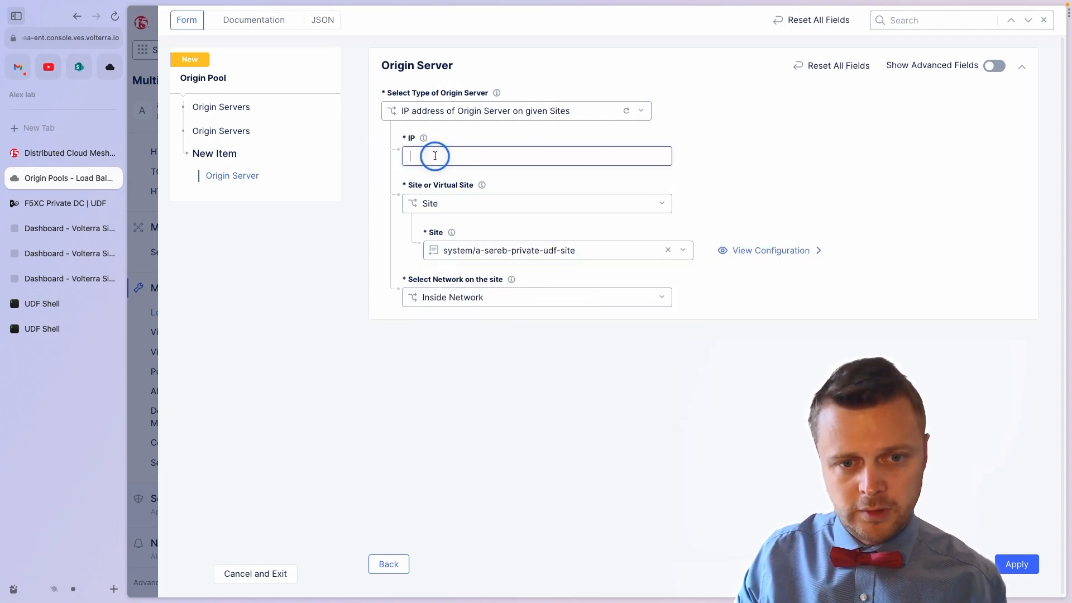
type("10.1.1.4")
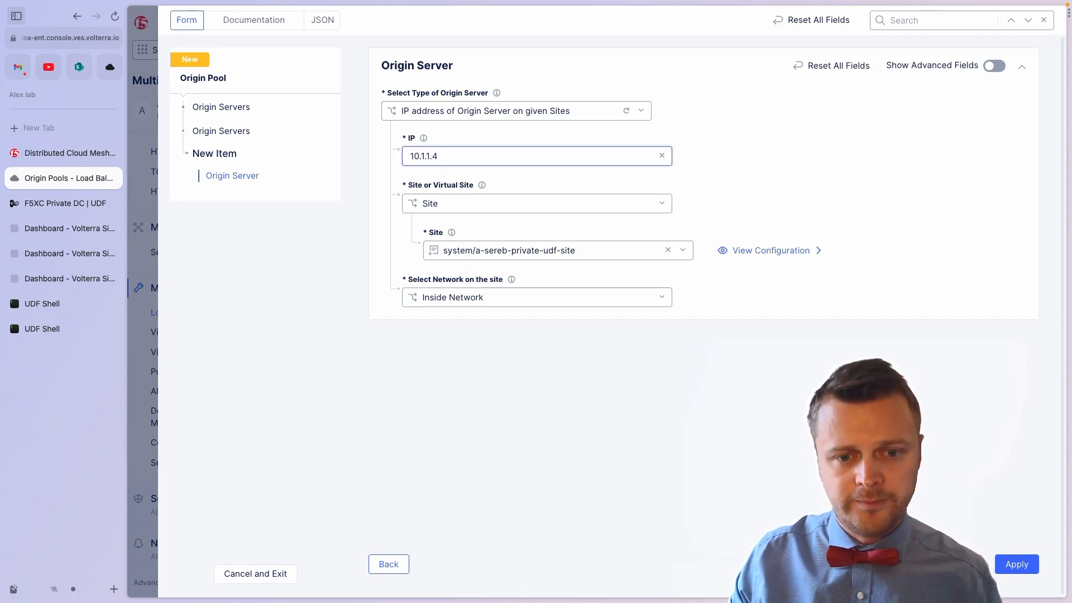
left_click(430, 297)
left_click(442, 367)
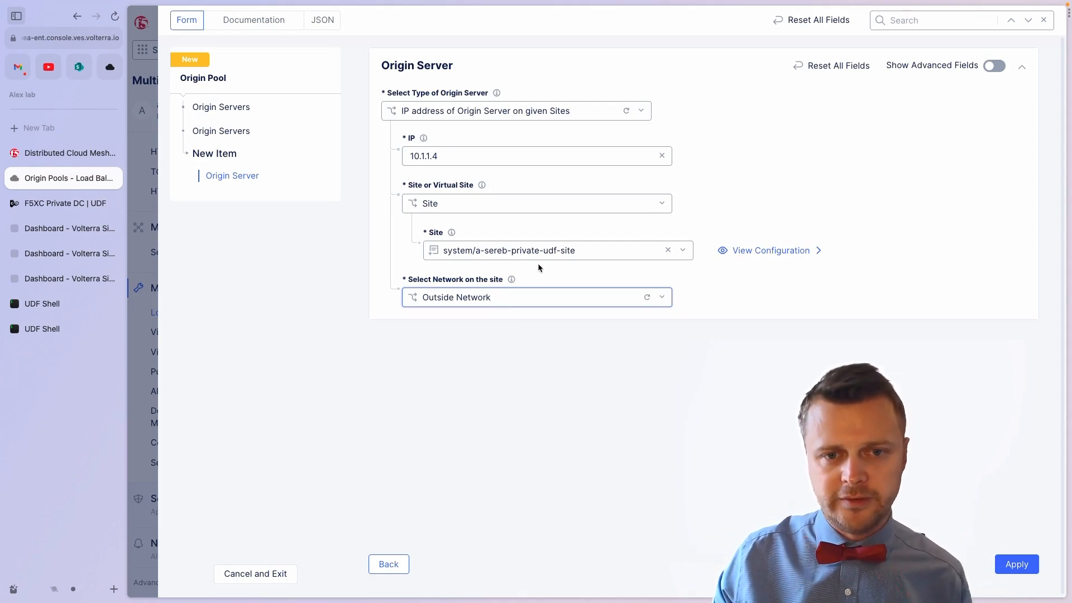
left_click(1016, 563)
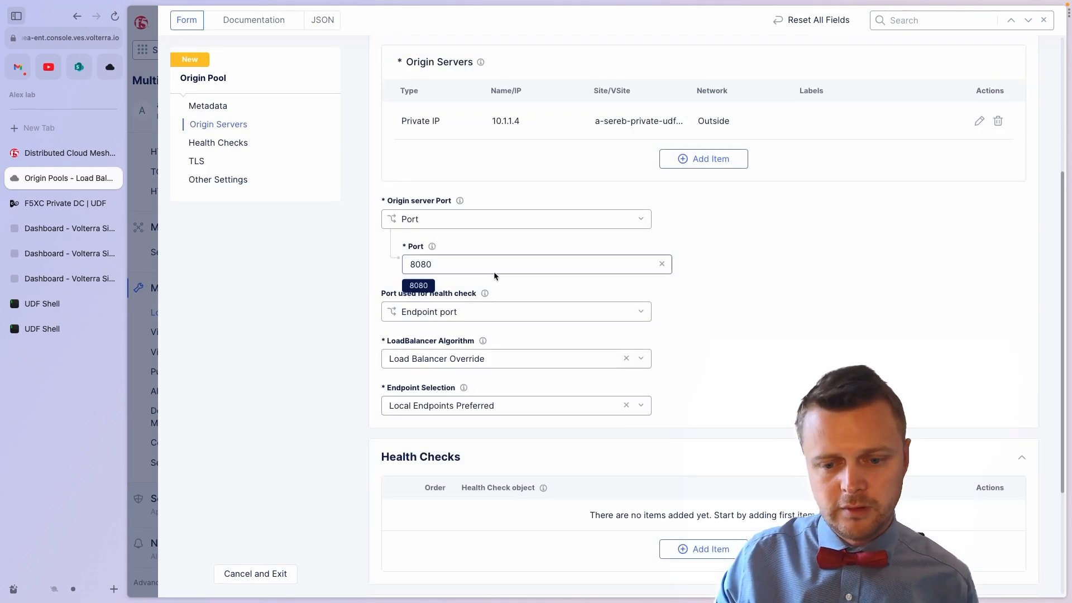
Step: Attach the a-serebryakov/http health check and save the origin pool
scroll(495, 272, "up", 3)
scroll(495, 272, "down", 6)
left_click(670, 375)
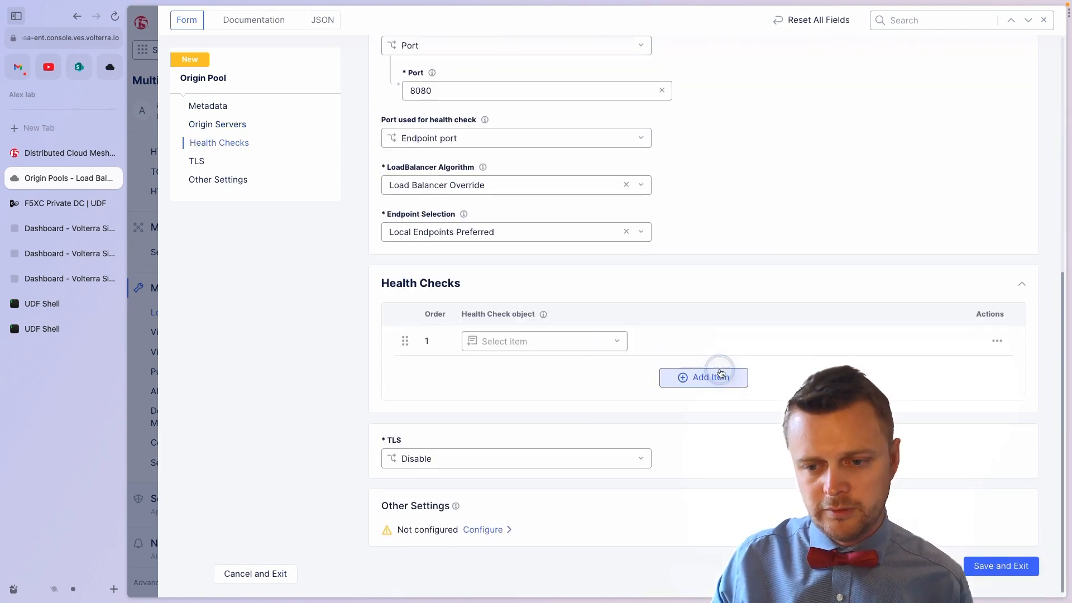
left_click(544, 341)
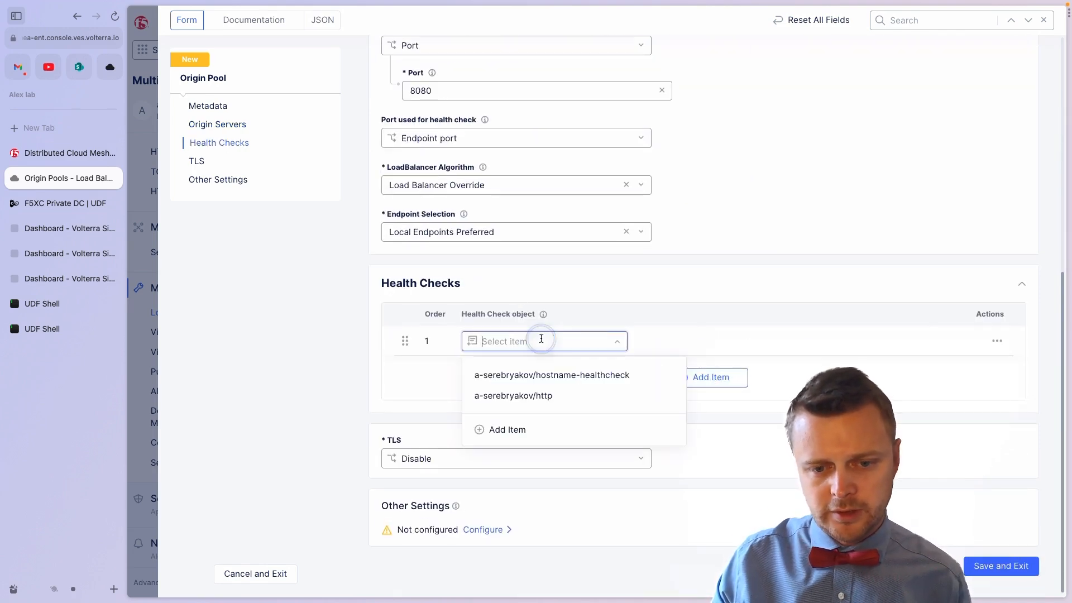
left_click(536, 398)
scroll(550, 380, "up", 7)
scroll(551, 381, "down", 8)
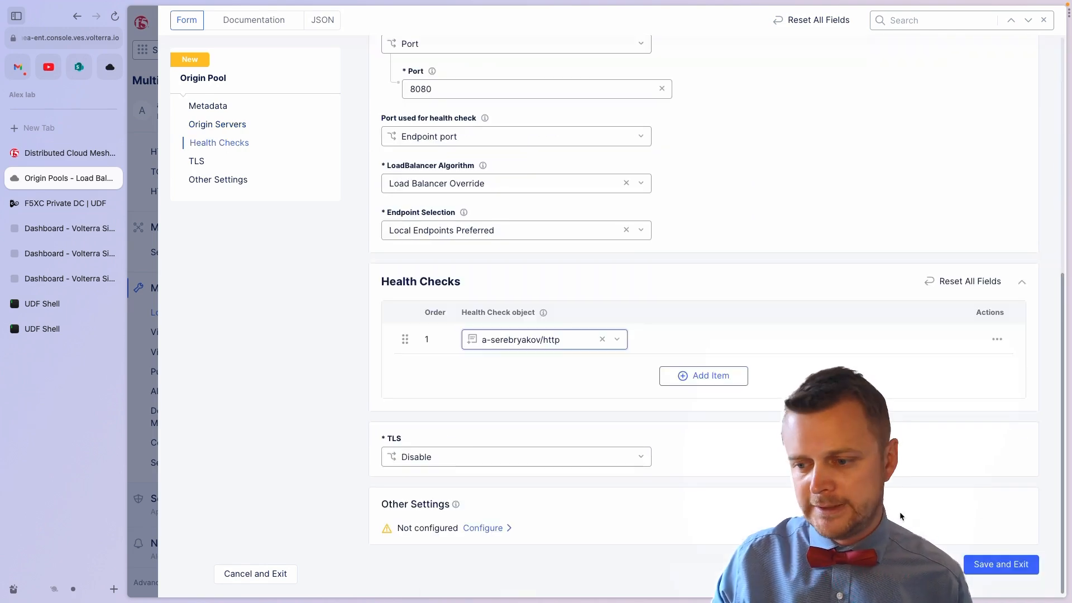
left_click(977, 564)
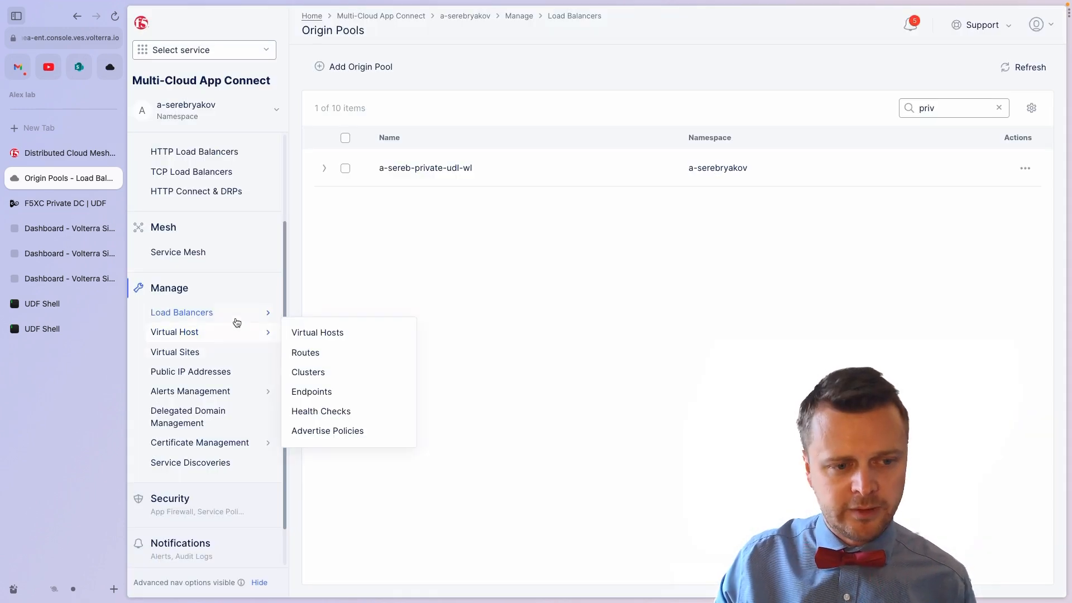
Step: Start a new HTTP load balancer named a-sereb-private-udf-http for private-wl-as.emea-ent.f5demos.com
mouse_move(260, 312)
left_click(307, 314)
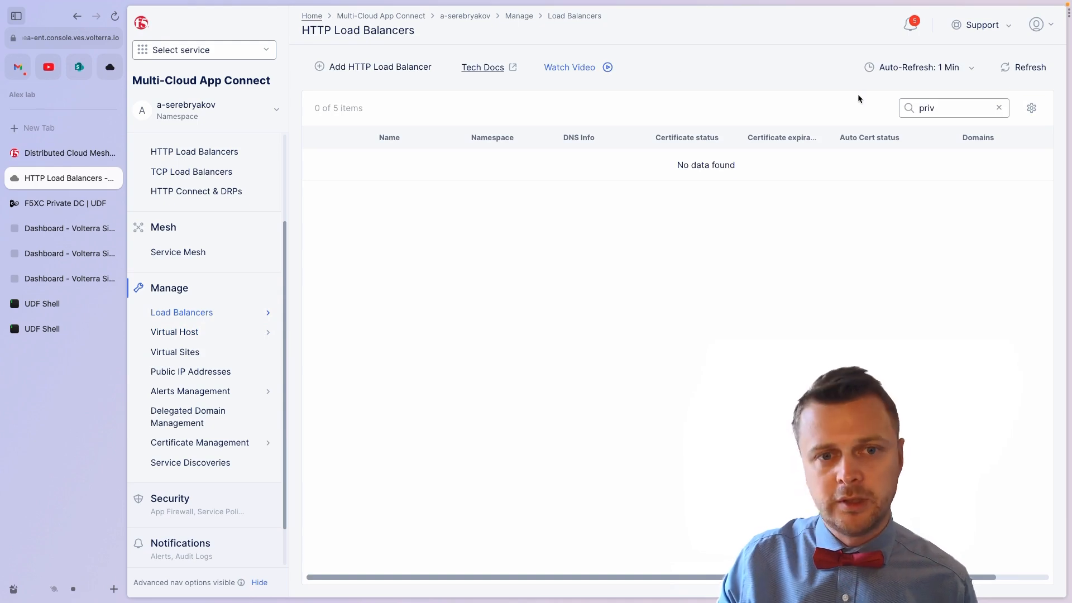
left_click(416, 67)
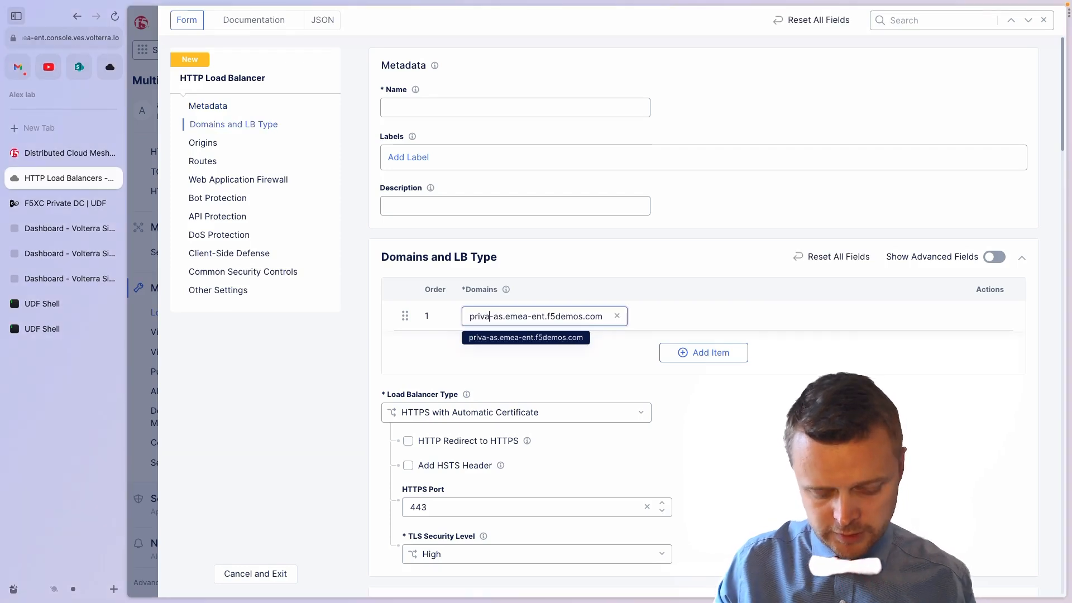
type("te-wl-as.emea-ent.f5demos.com")
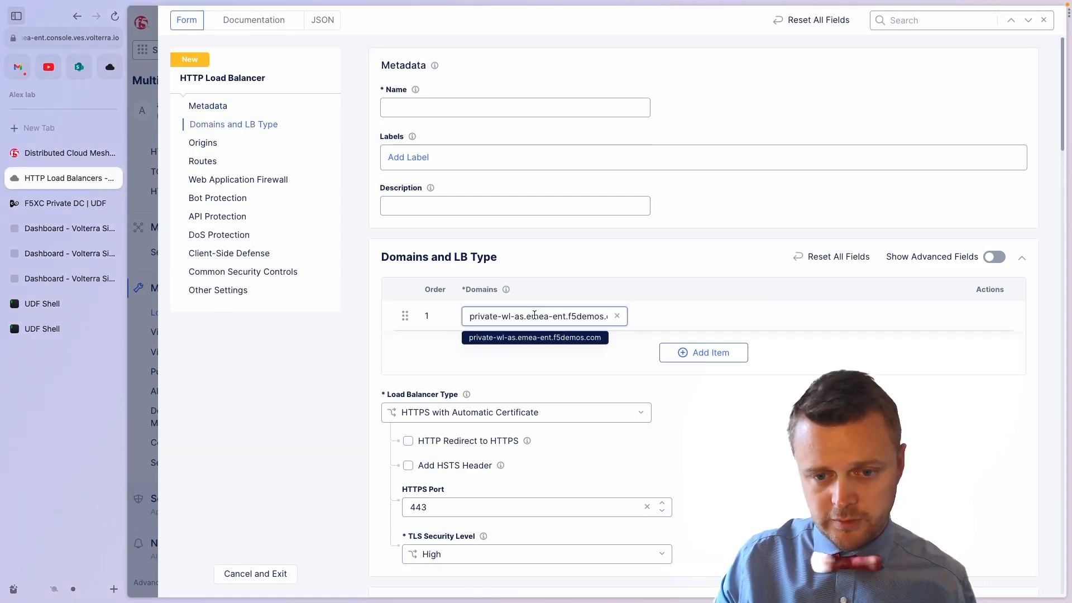
left_click_drag(532, 316, 611, 315)
left_click(410, 114)
type("a")
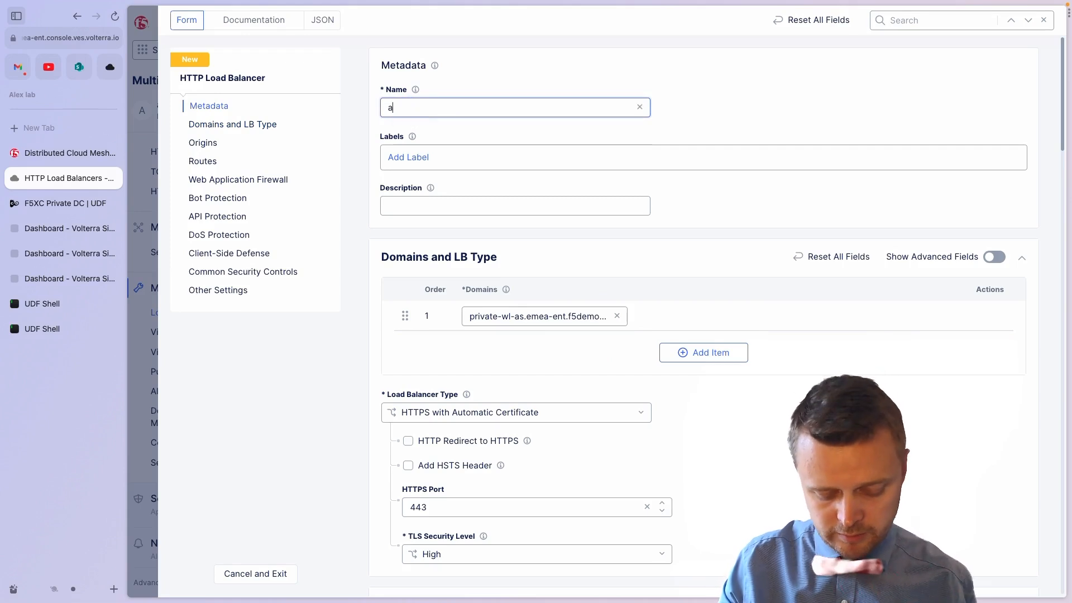
type("-sereb-private-udf-http")
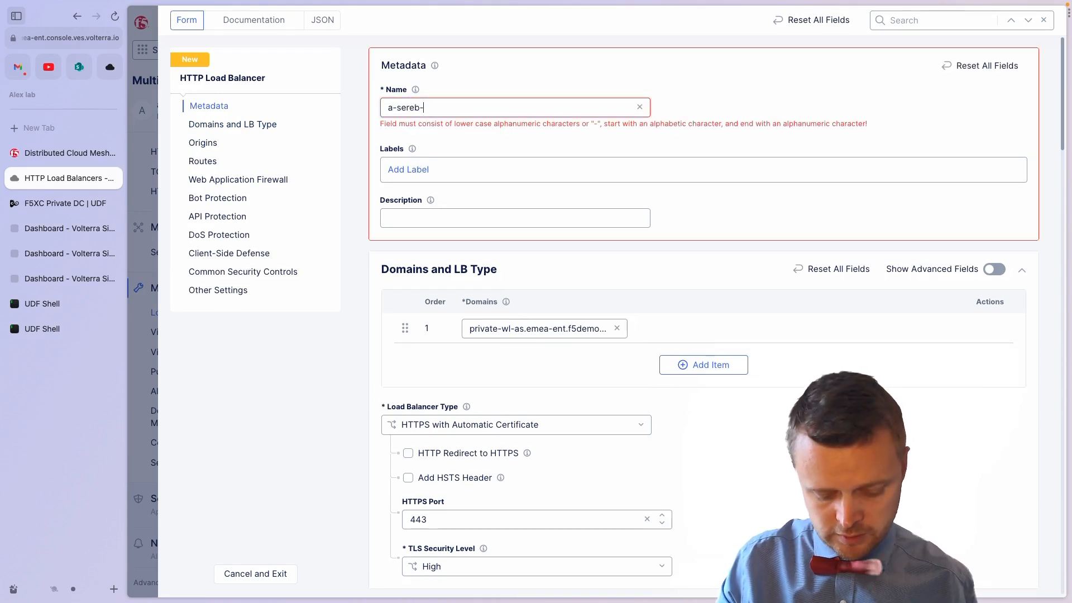
Step: Make it plain HTTP with automatic DNS and origin pool a-sereb-private-udl-wl
scroll(530, 291, "down", 1)
left_click(447, 394)
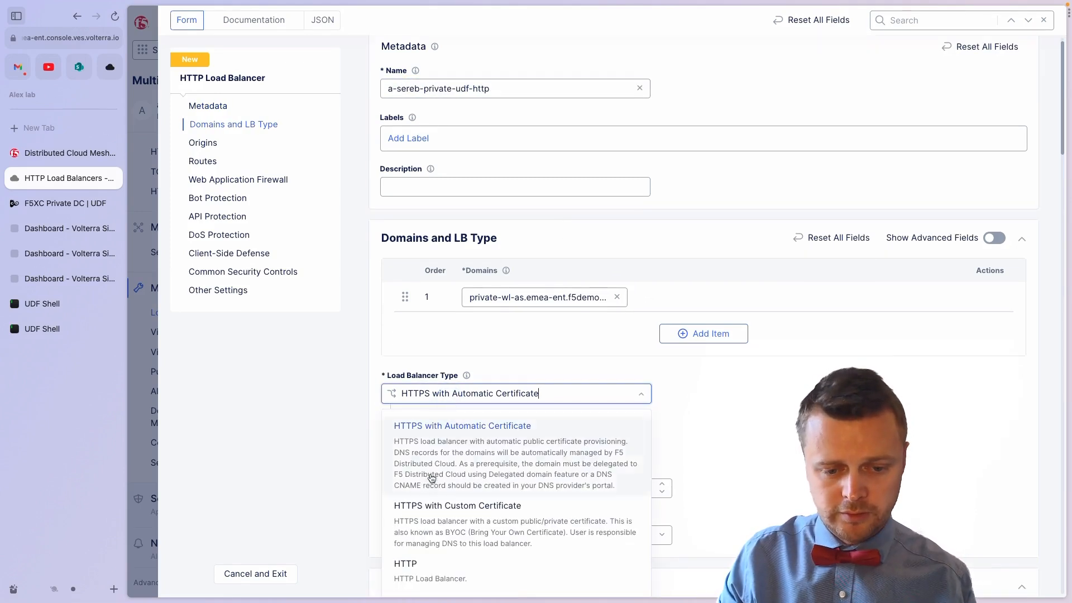
left_click(419, 566)
scroll(451, 456, "down", 2)
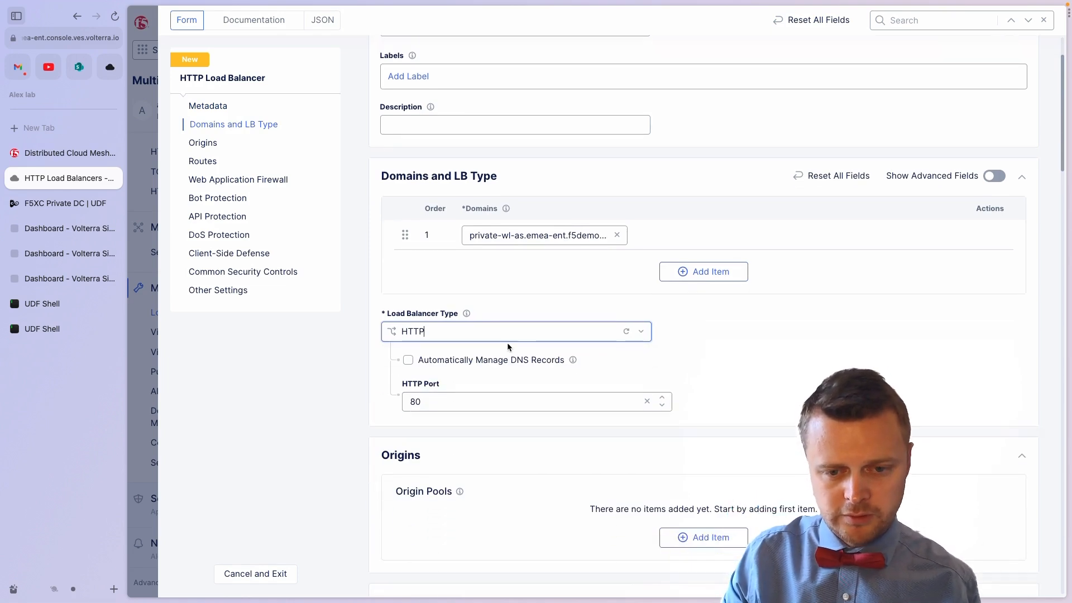
left_click(462, 359)
scroll(651, 346, "down", 1)
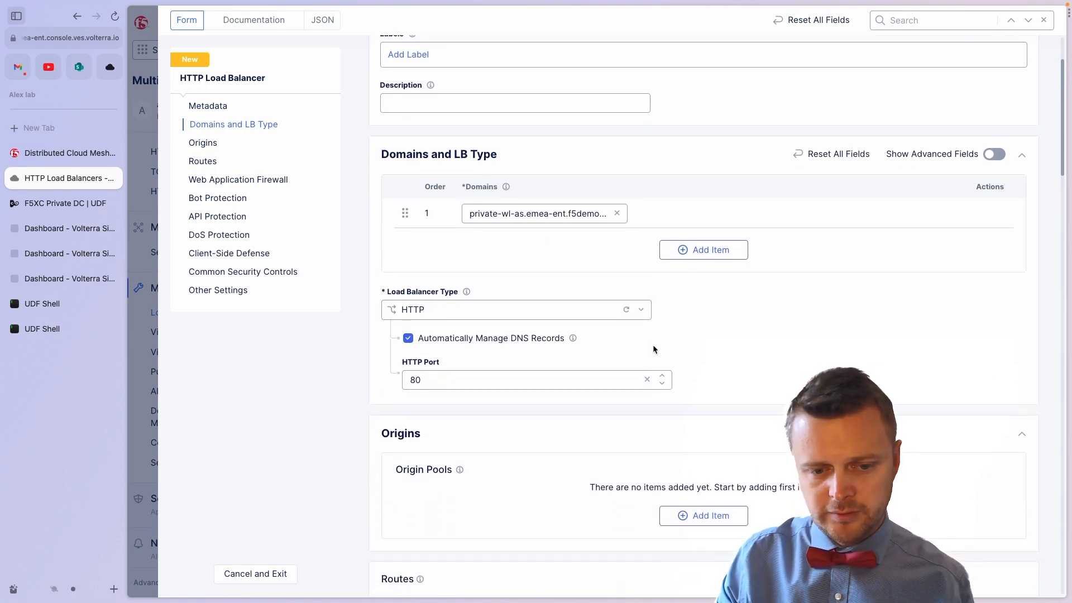
left_click(704, 517)
left_click(517, 159)
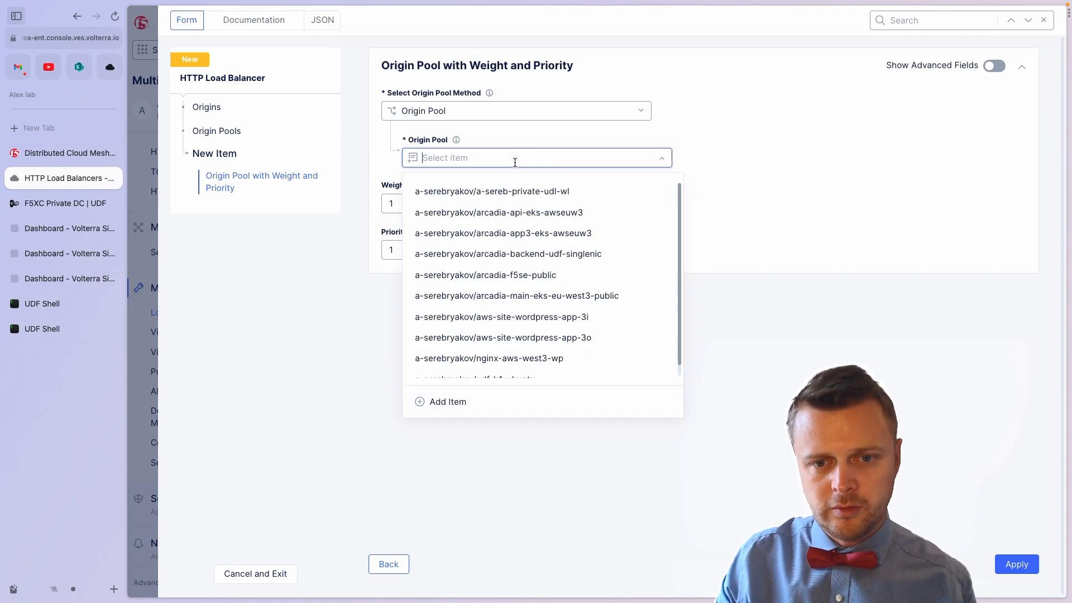
left_click(514, 188)
left_click(1017, 563)
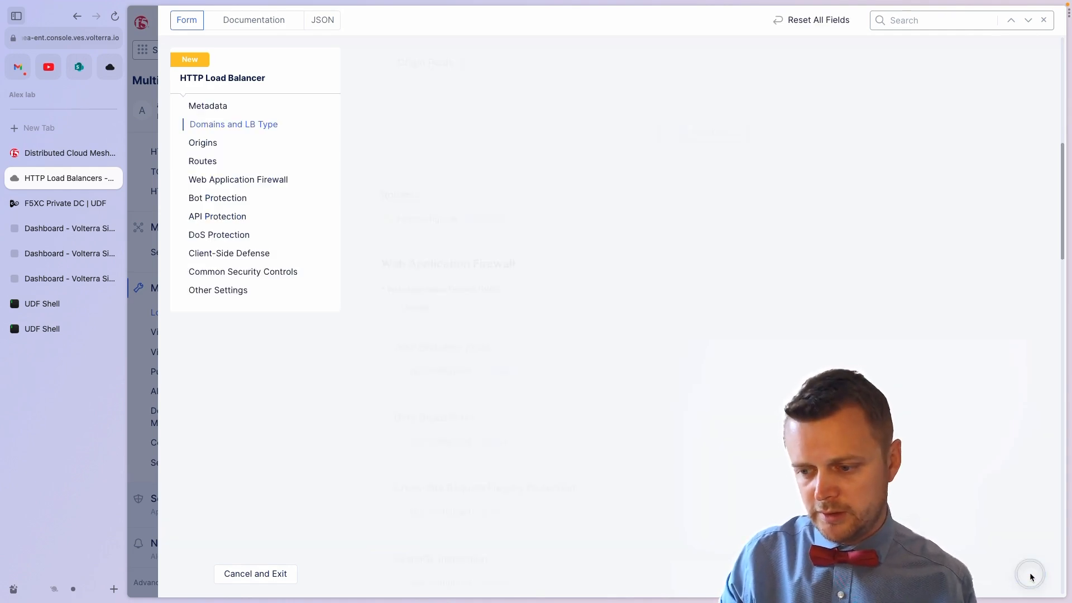
Step: Save the load balancer and open its domain private-wl-as.emea-ent.f5demos.com in a new tab
scroll(890, 391, "down", 20)
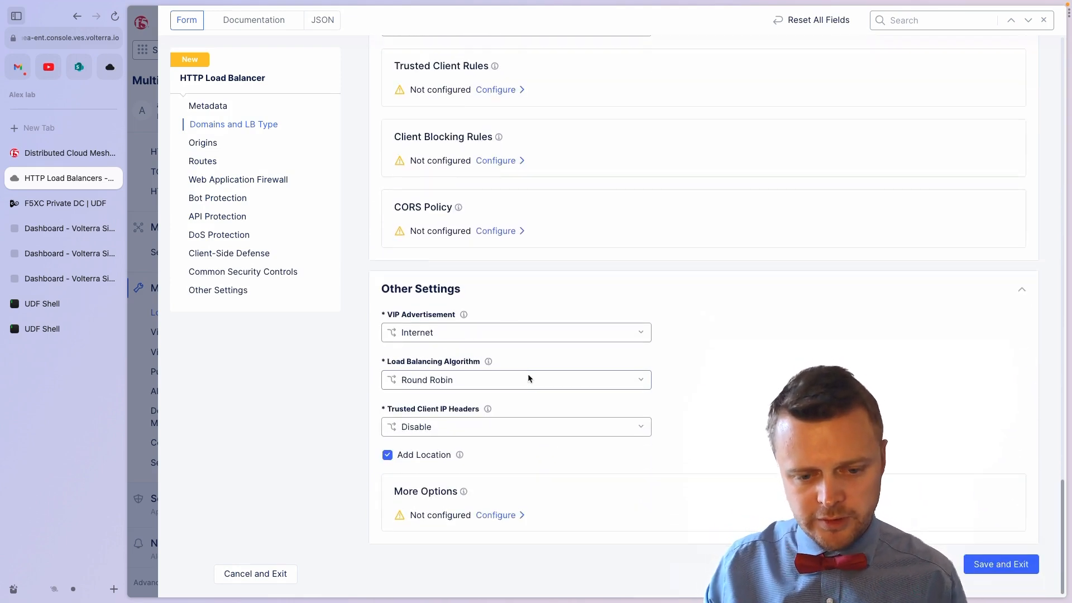
scroll(611, 448, "up", 20)
scroll(611, 447, "down", 20)
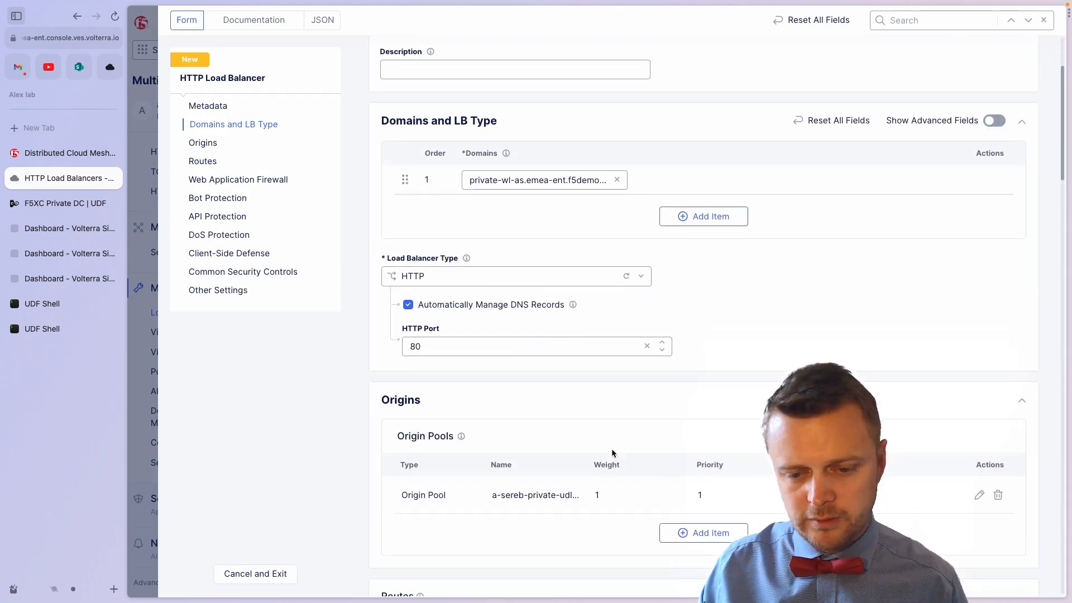
left_click(983, 564)
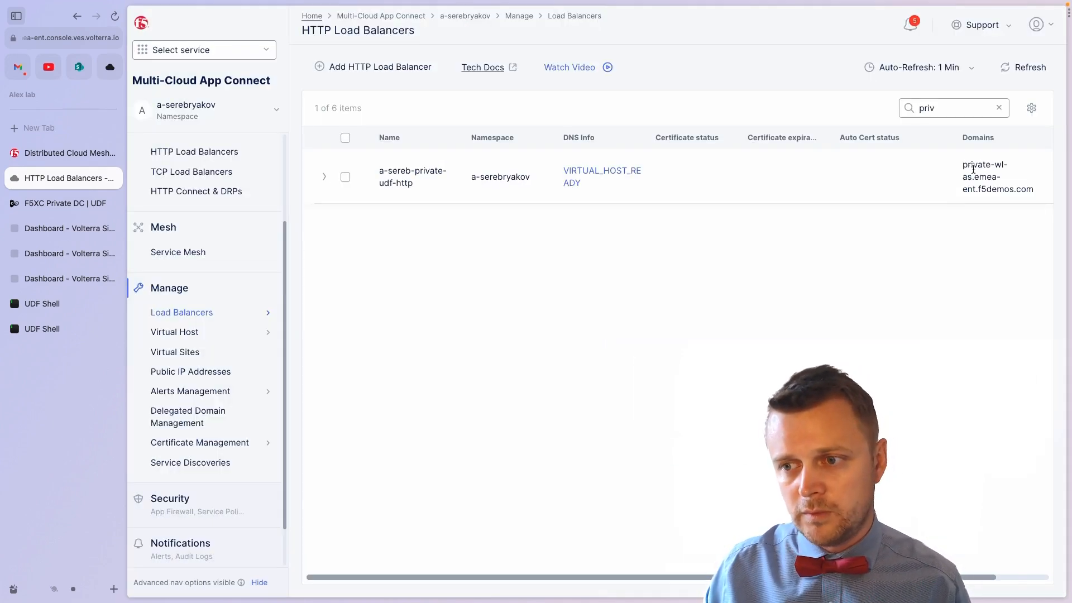
left_click_drag(962, 164, 1015, 183)
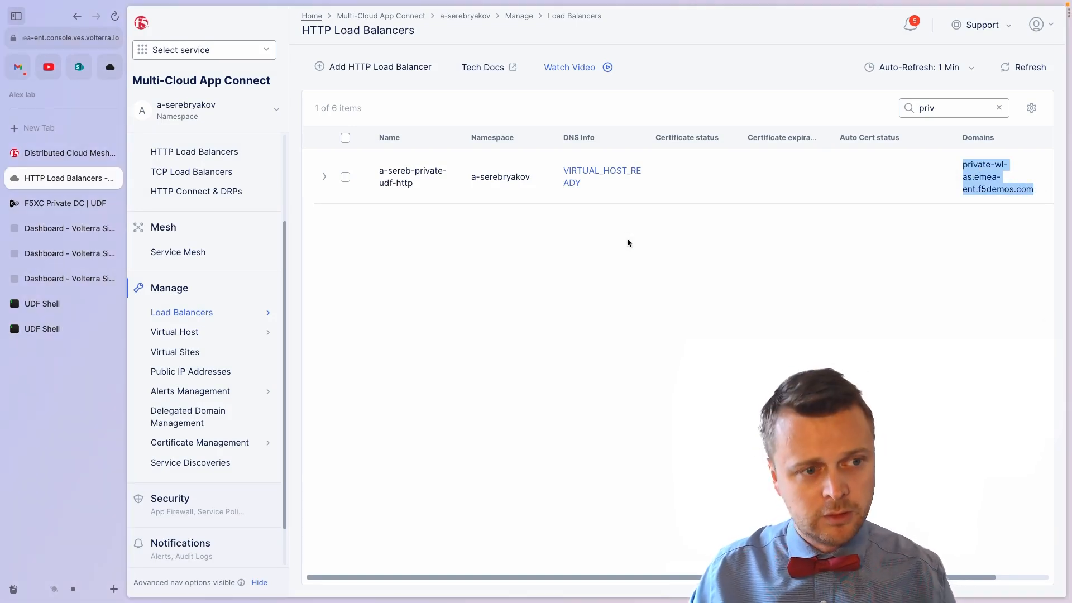
key("super+t")
type("private-wl-as.emea-ent.f5demos.com")
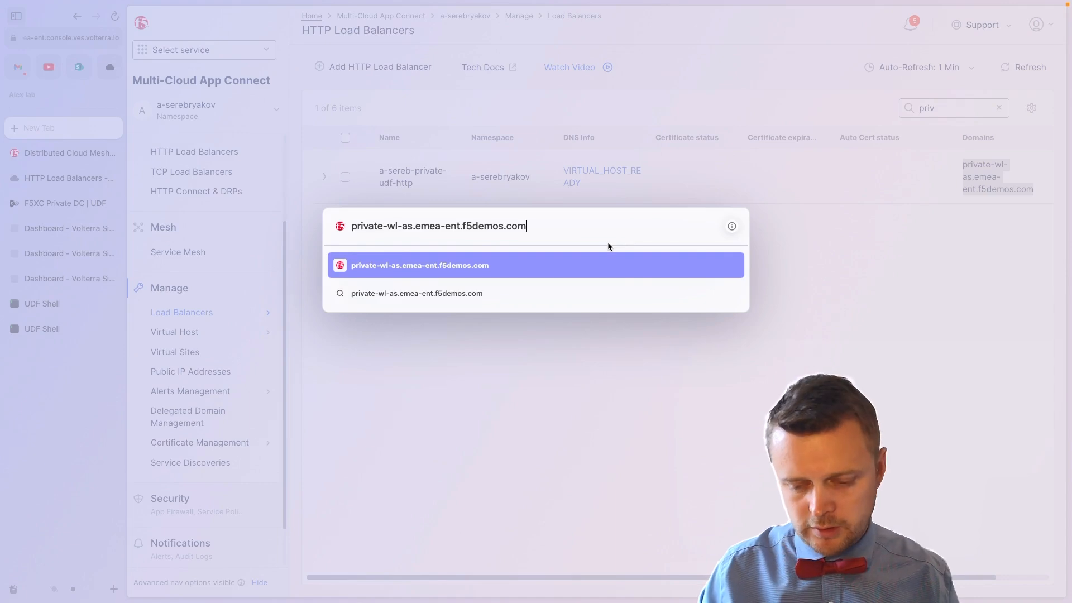
key("Return")
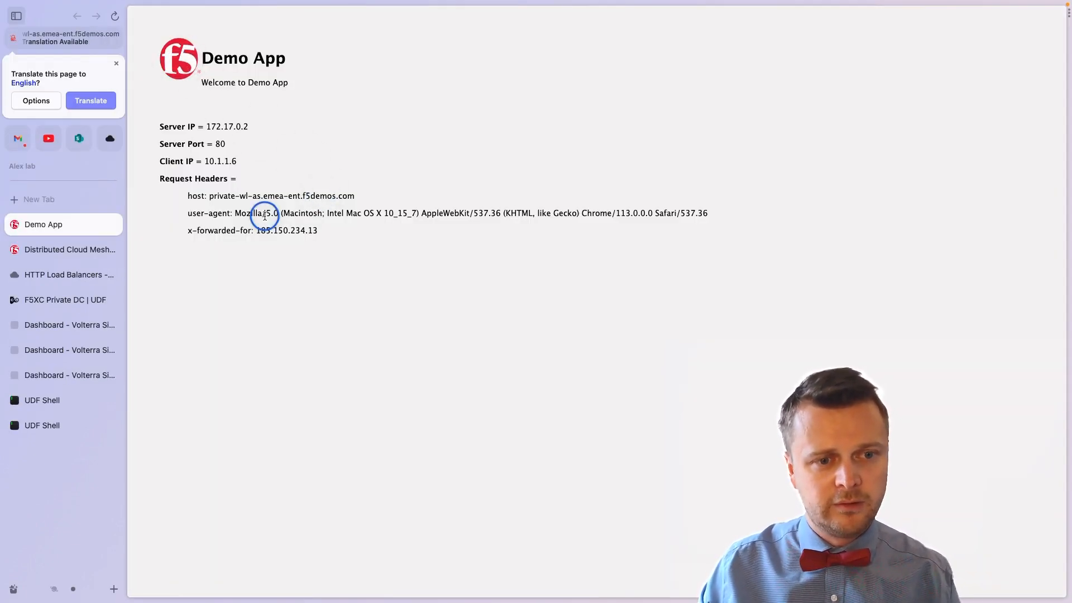
Step: Load the demo app's /txt page and review the plain-text request details
left_click_drag(267, 214, 221, 145)
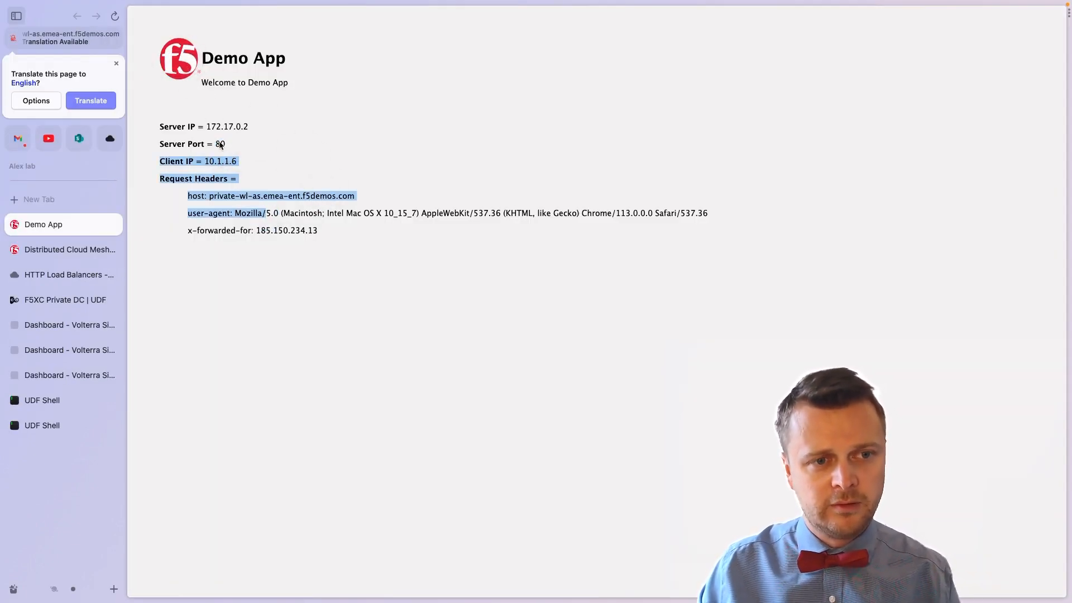
left_click(68, 39)
left_click(188, 41)
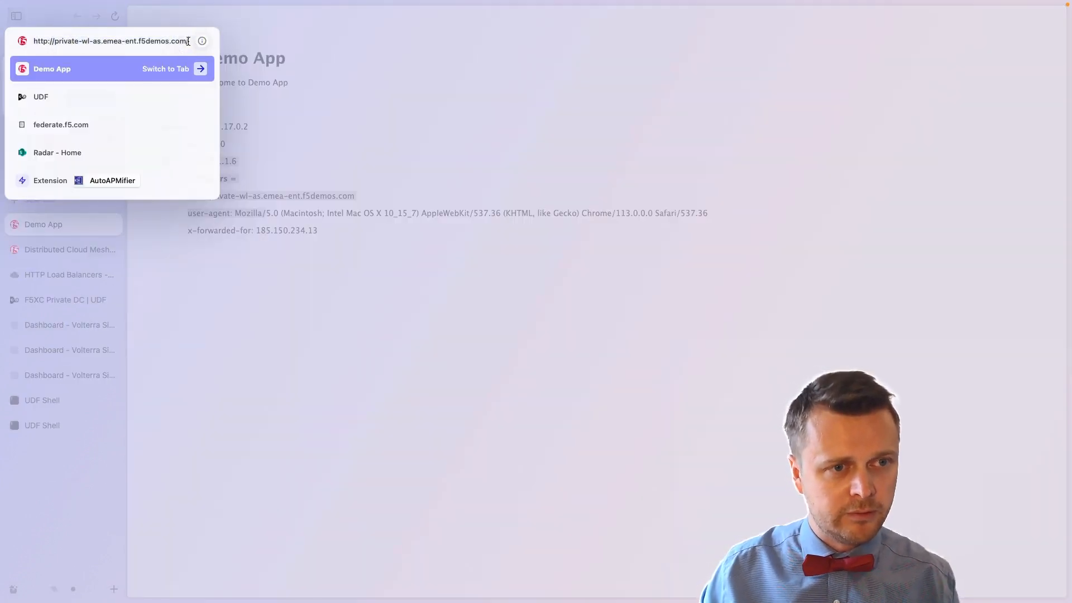
type("txt")
key("Return")
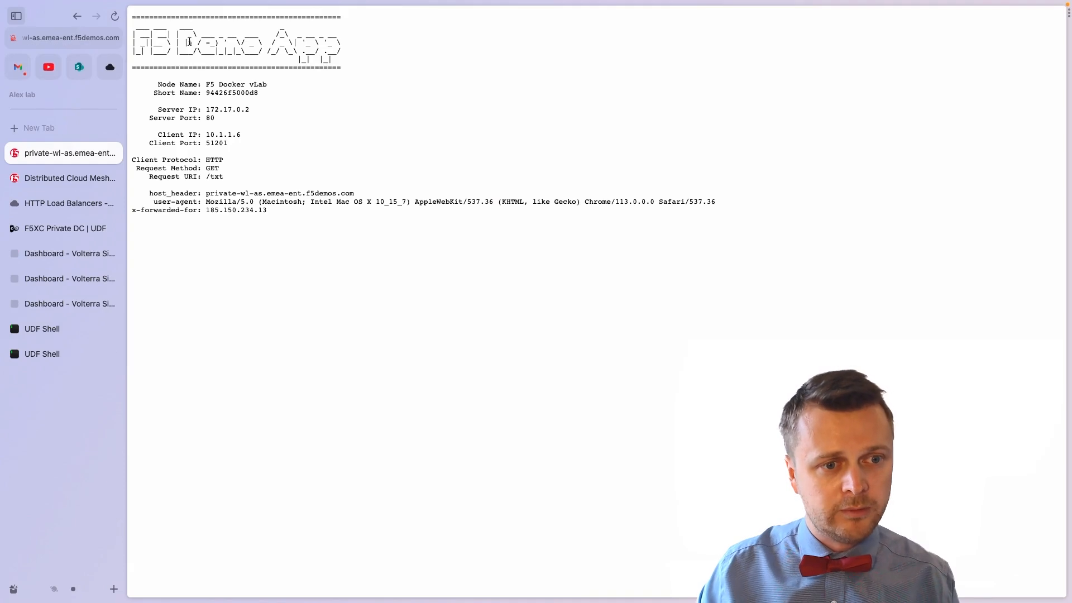
left_click_drag(181, 55, 341, 233)
left_click(318, 211)
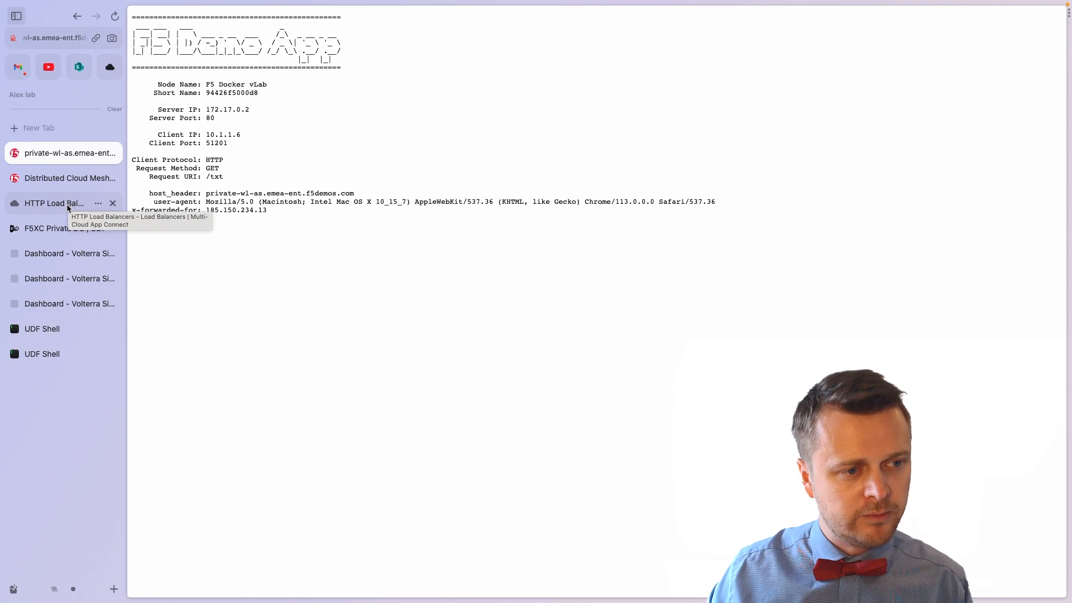
Step: Reload the /txt page, check server port and client IP 10.1.1.6, then view Distributed Cloud Mesh docs
left_click(58, 178)
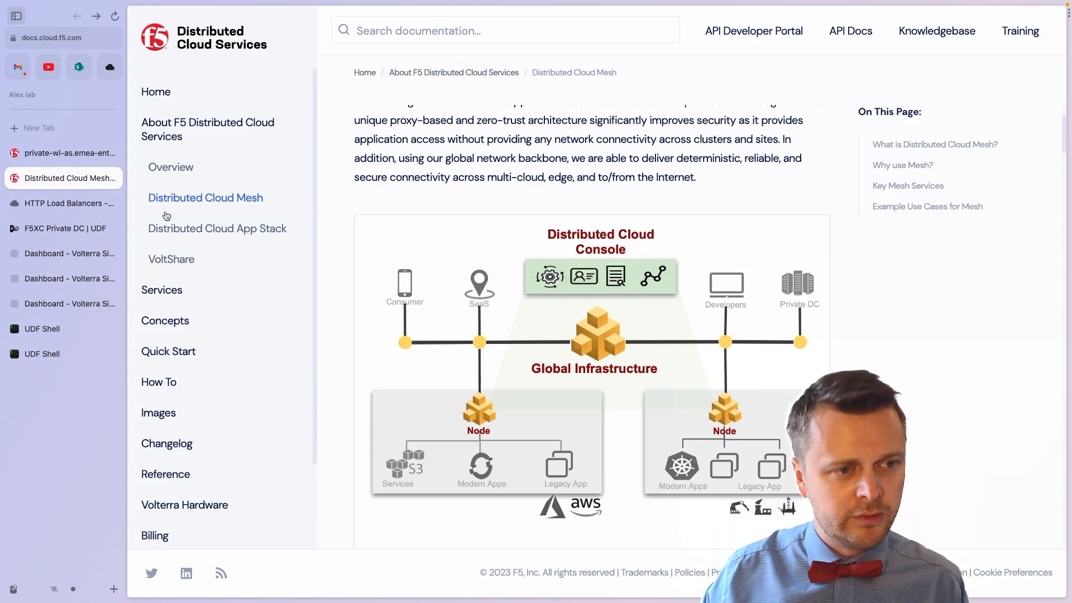
left_click(77, 157)
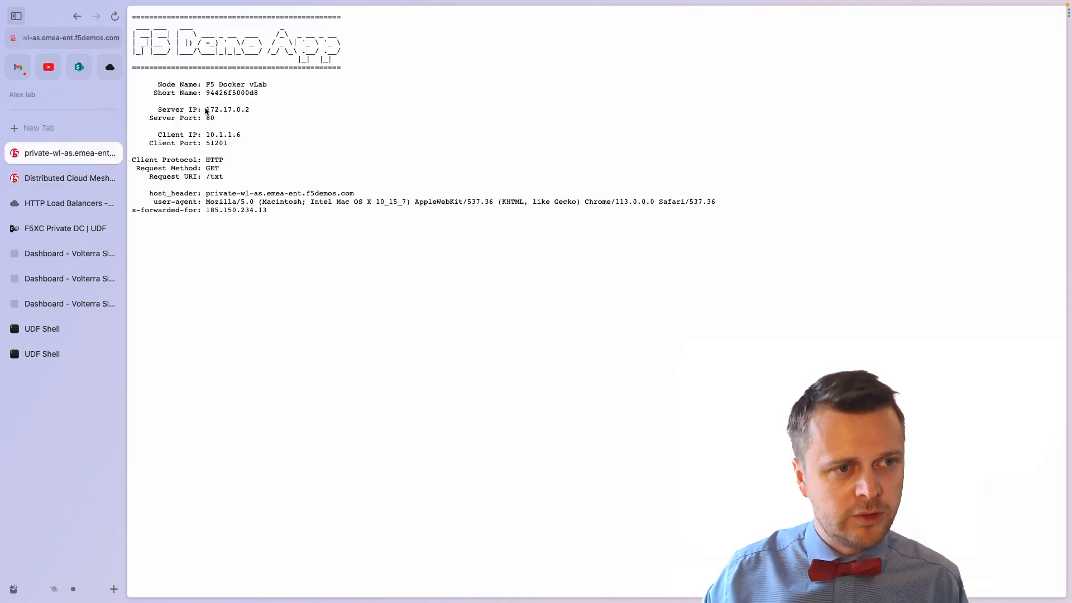
left_click(115, 17)
left_click_drag(198, 118, 250, 162)
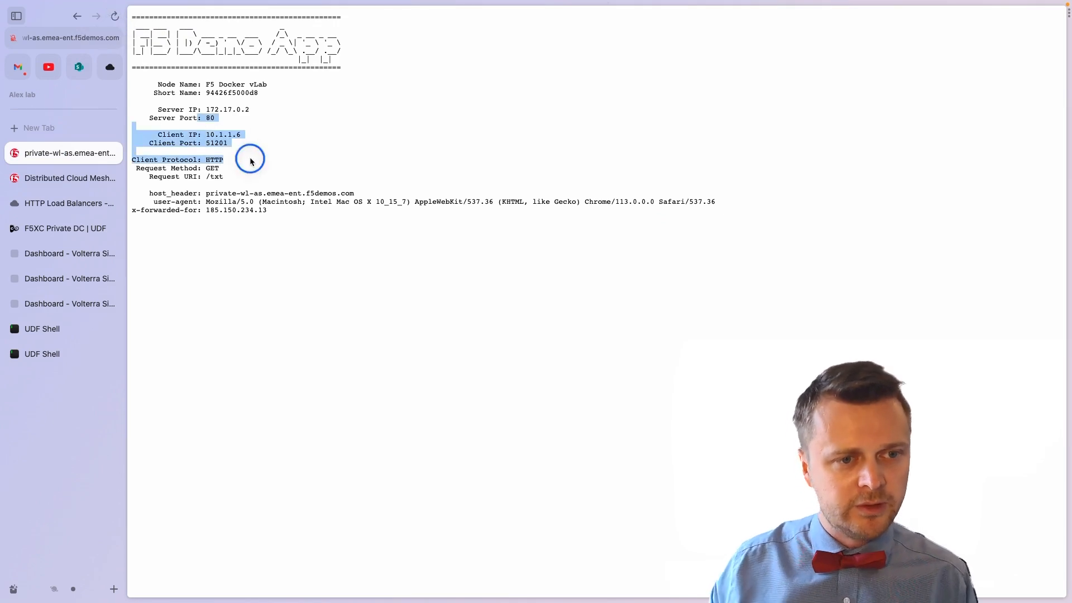
left_click(188, 106)
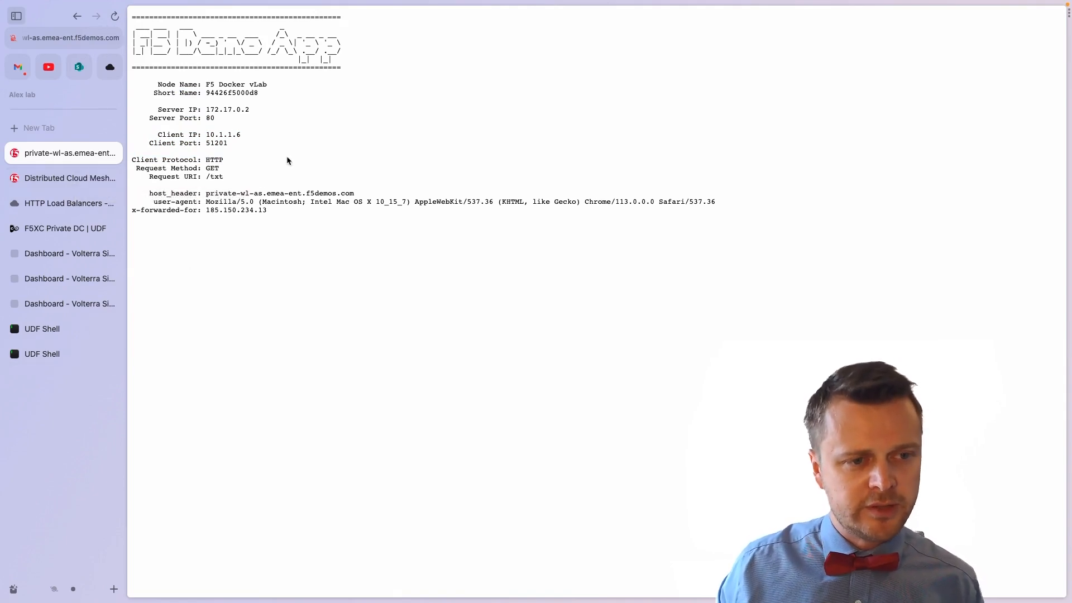
left_click(73, 182)
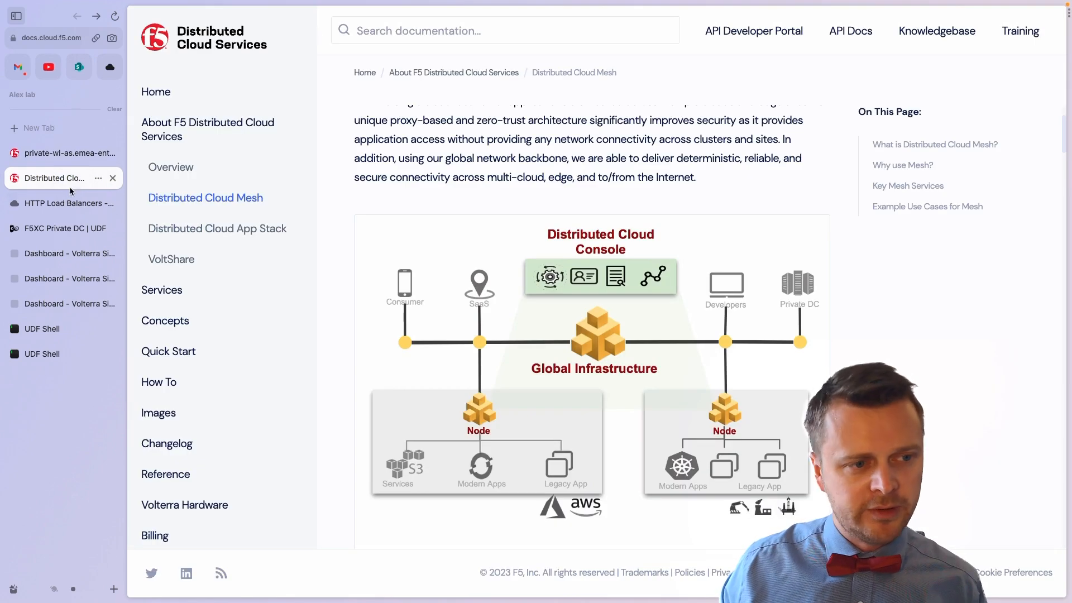
Step: Start HTTP load balancer a-sereb-private-wl-local with domain wl.example.internal and copy the domain
left_click(66, 202)
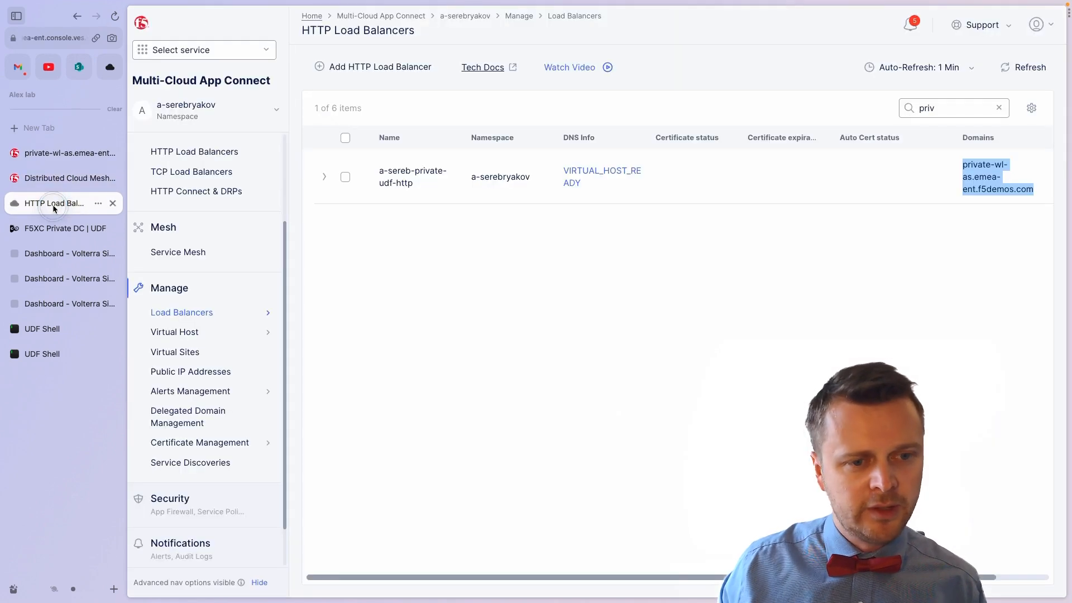
left_click(401, 68)
left_click(473, 99)
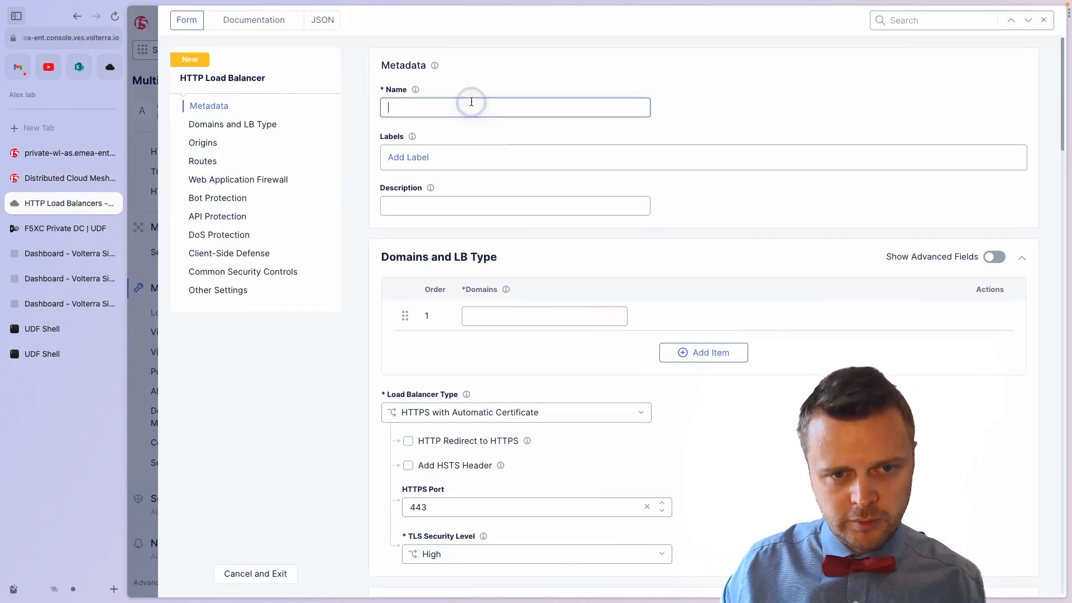
type("a-sereb-private-")
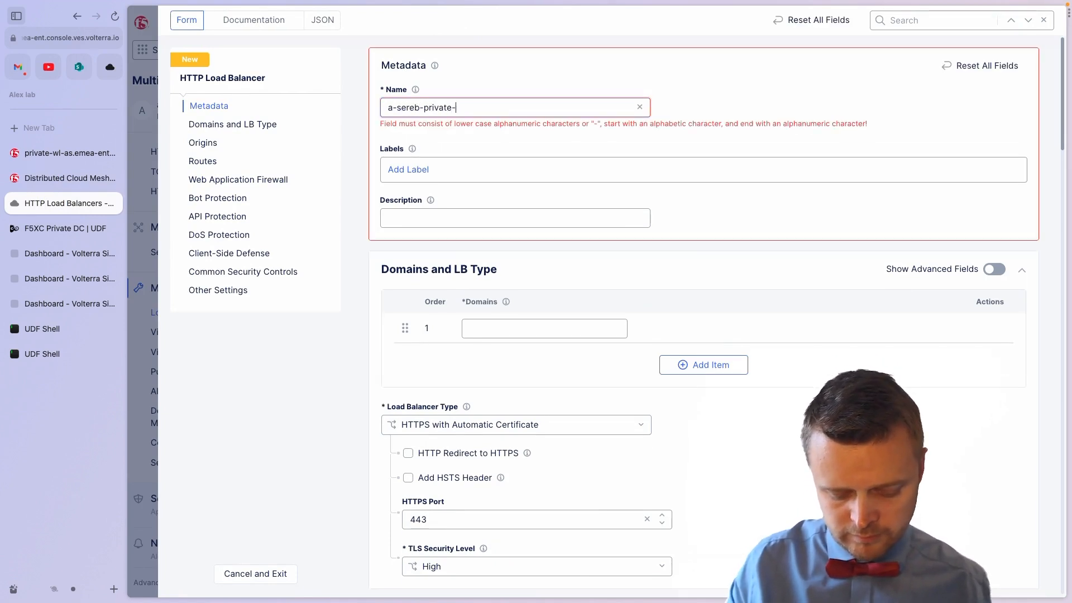
type("wl-local")
left_click(494, 314)
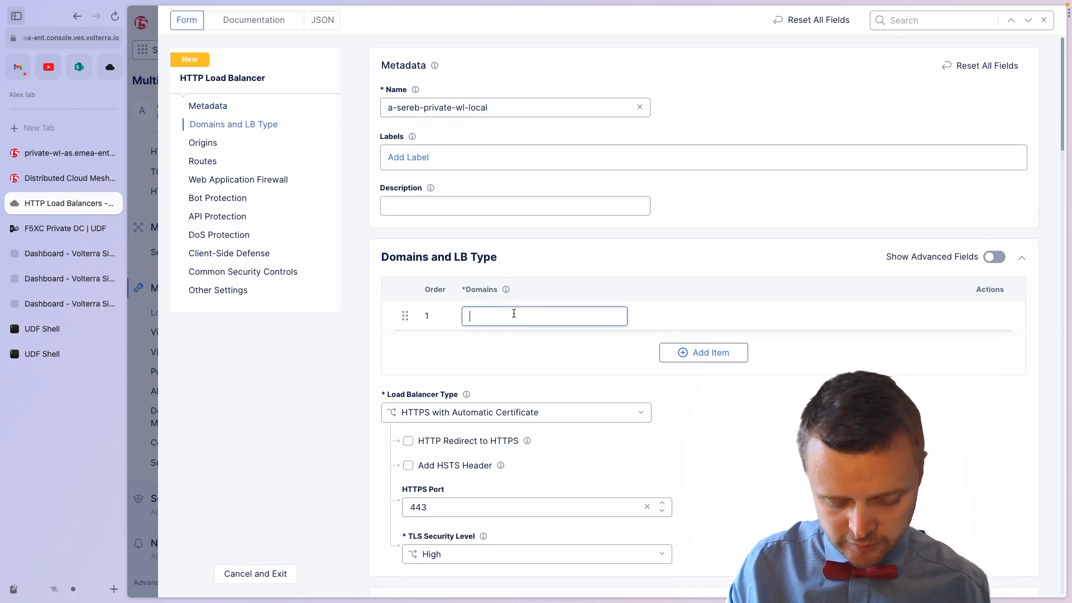
type("wl.example.internal")
left_click(546, 317)
left_click_drag(545, 316, 464, 316)
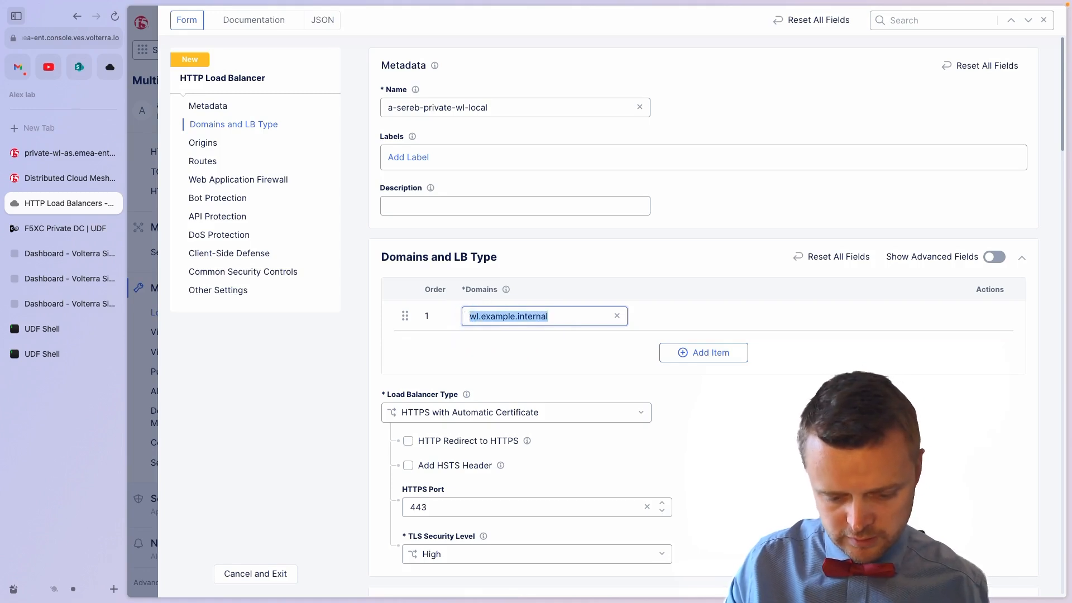
key("super+Tab")
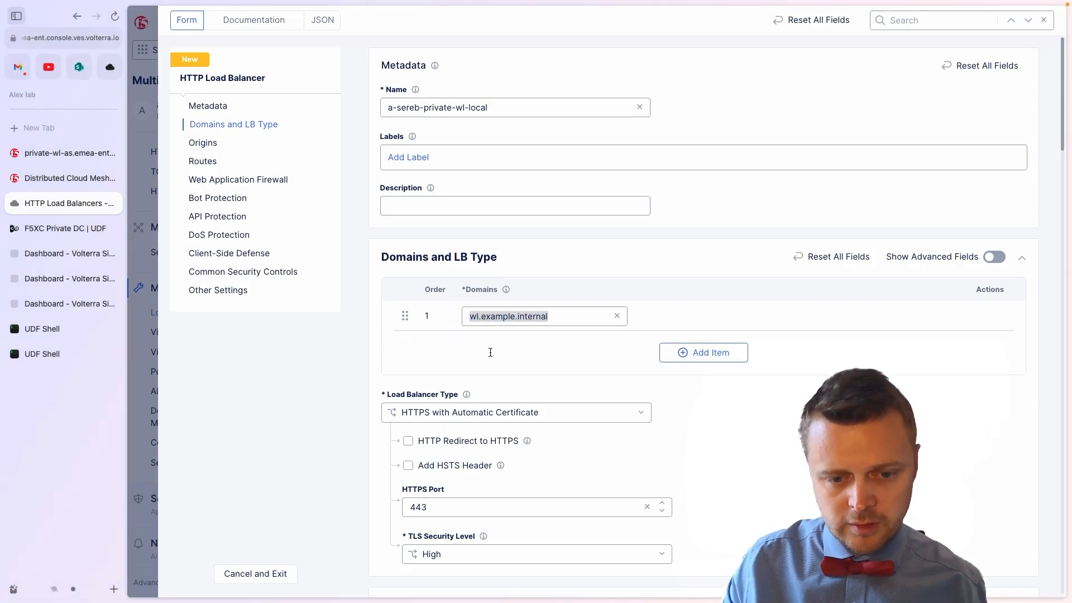
key("super+Tab")
Step: Set the type to plain HTTP and add origin pool a-sereb-private-udl-wl
left_click(641, 412)
left_click(521, 384)
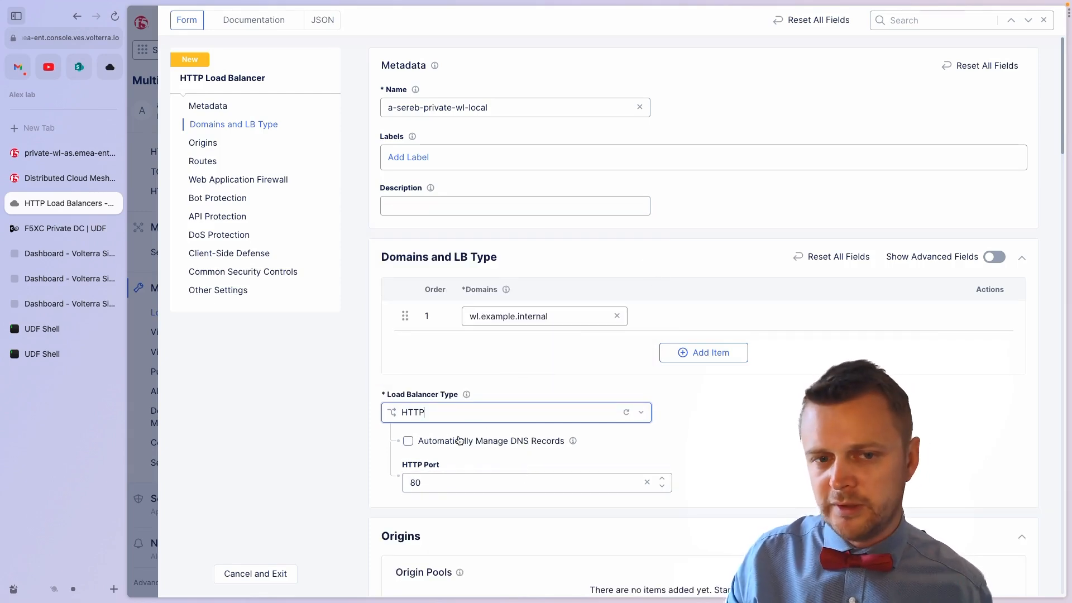
scroll(512, 117, "down", 1)
scroll(512, 117, "down", 5)
left_click(692, 419)
left_click(514, 154)
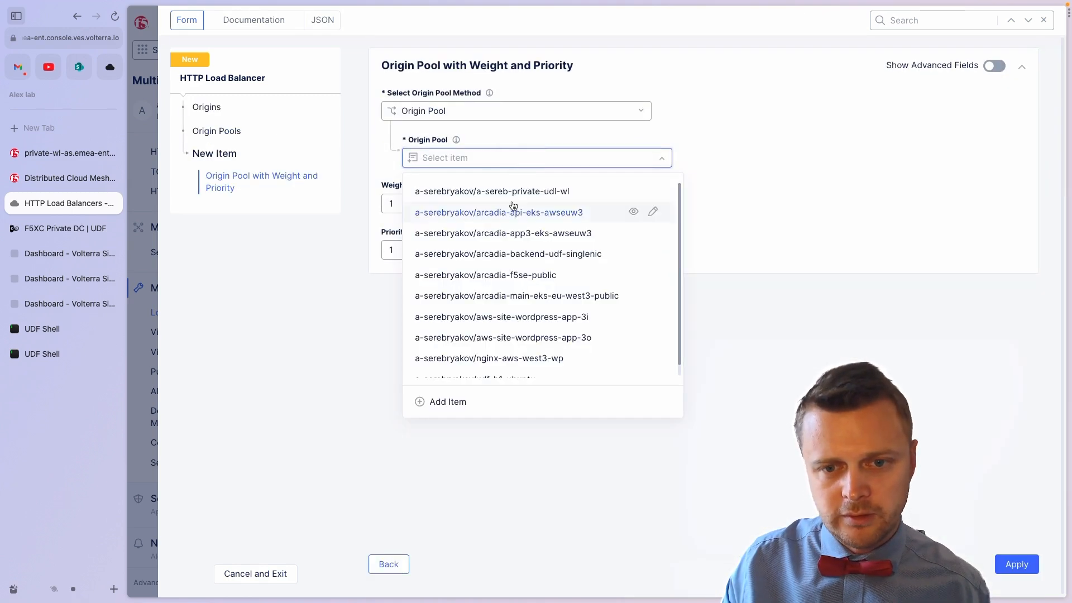
left_click(510, 191)
left_click(1016, 563)
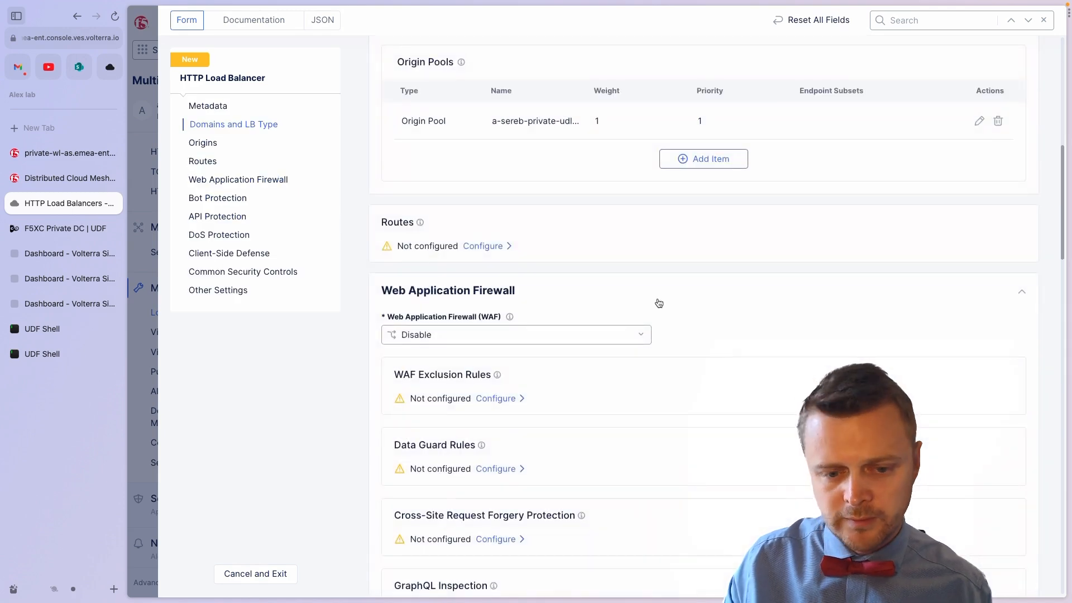
Step: Set VIP Advertisement to Custom on site a-sereb-private-udf-site
scroll(659, 303, "down", 15)
left_click(593, 331)
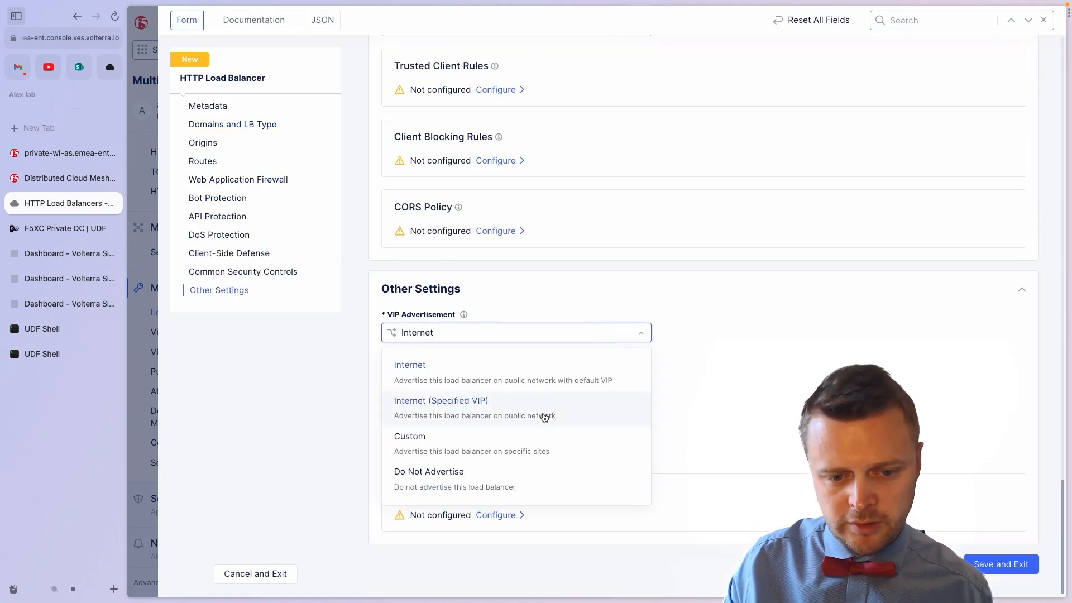
left_click(534, 436)
left_click(522, 392)
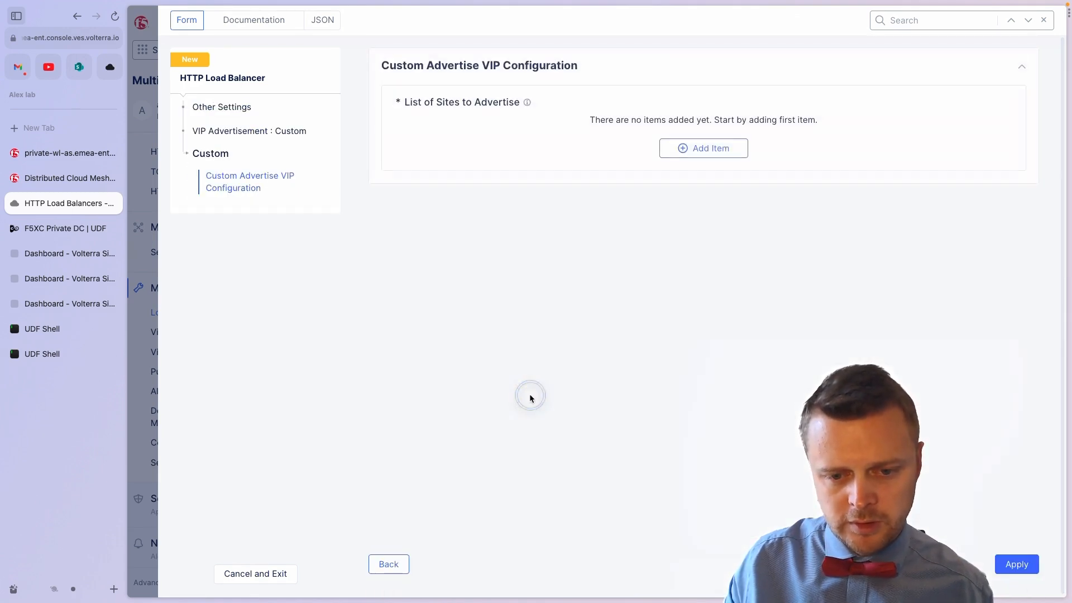
left_click(692, 143)
left_click(525, 198)
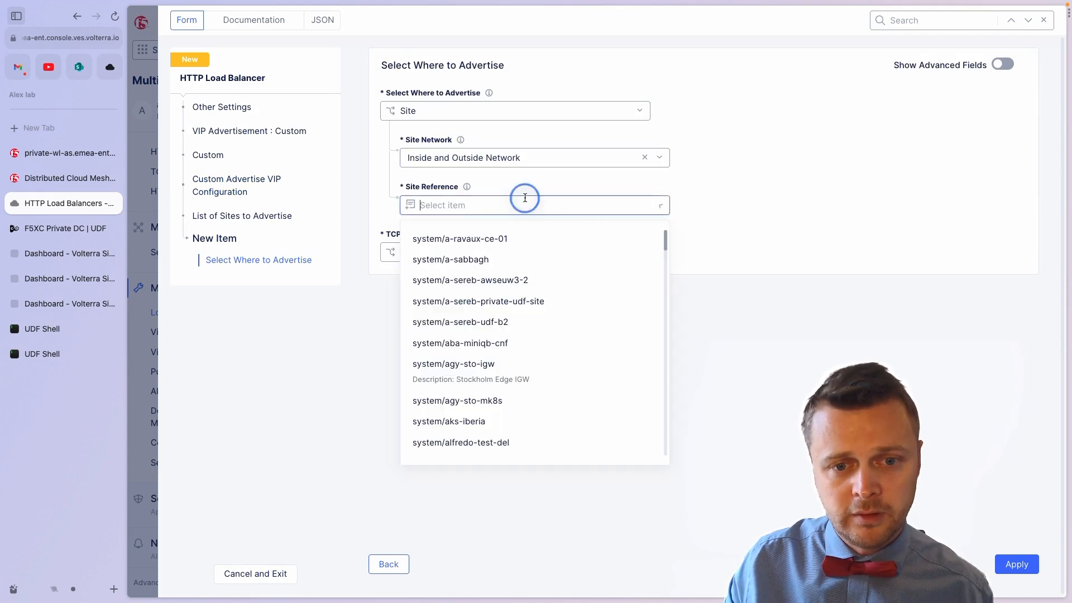
type("sereb-private-udf-site")
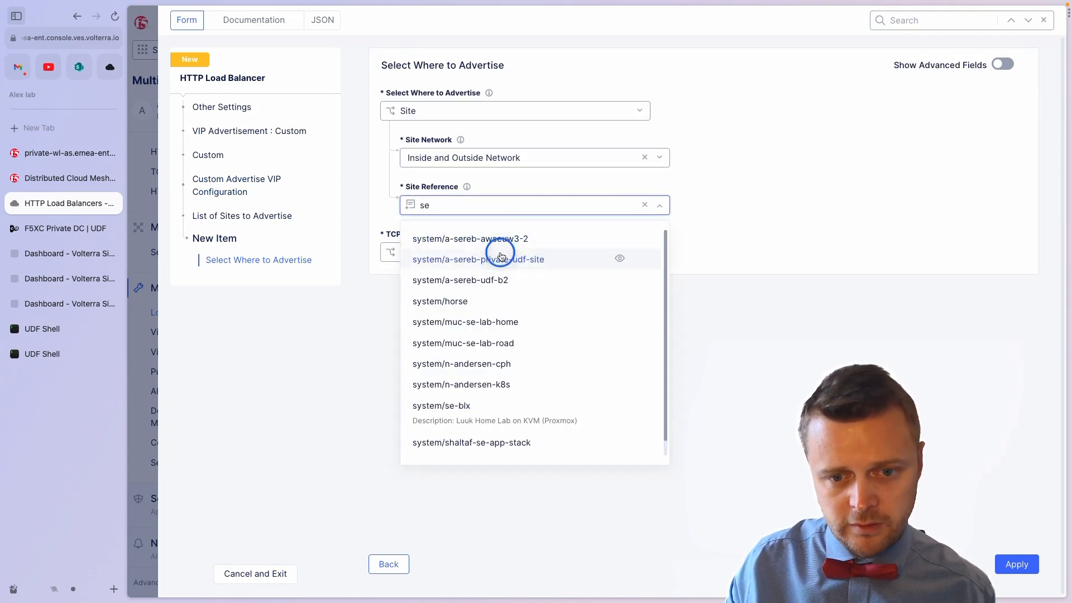
left_click(501, 258)
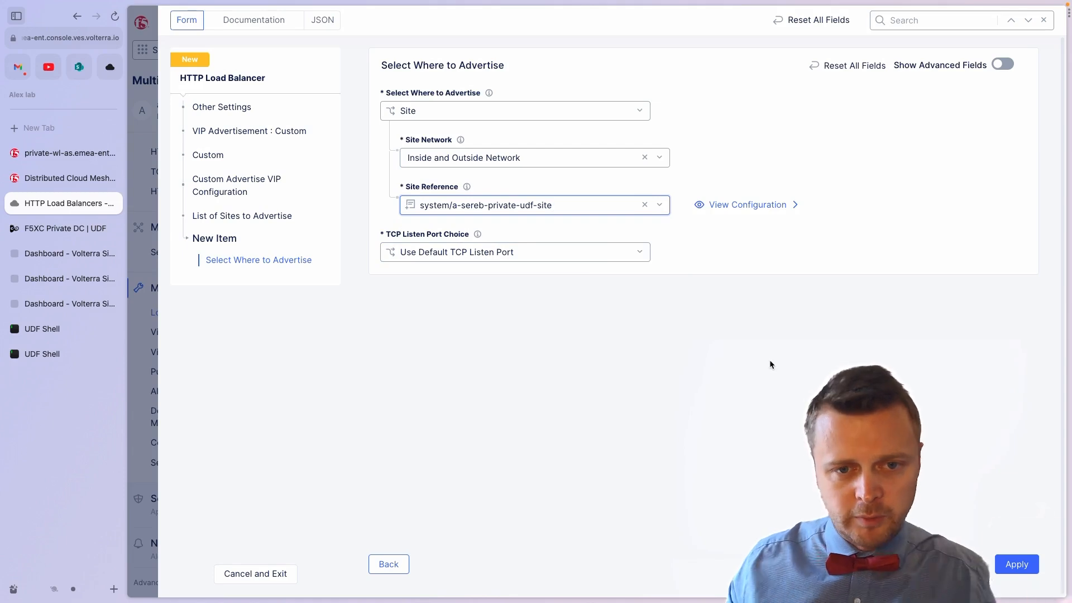
Step: Apply the site entry, then curl 10.1.1.6 on port 8080 in the UDF Shell and abort it
left_click(1006, 564)
left_click(42, 354)
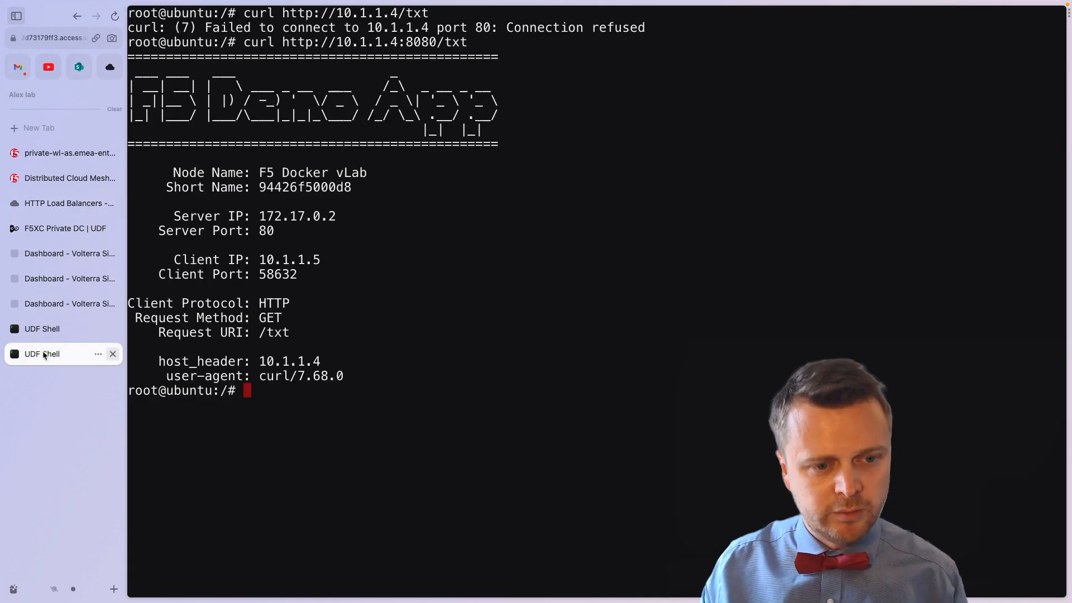
key("Return")
key("Return")
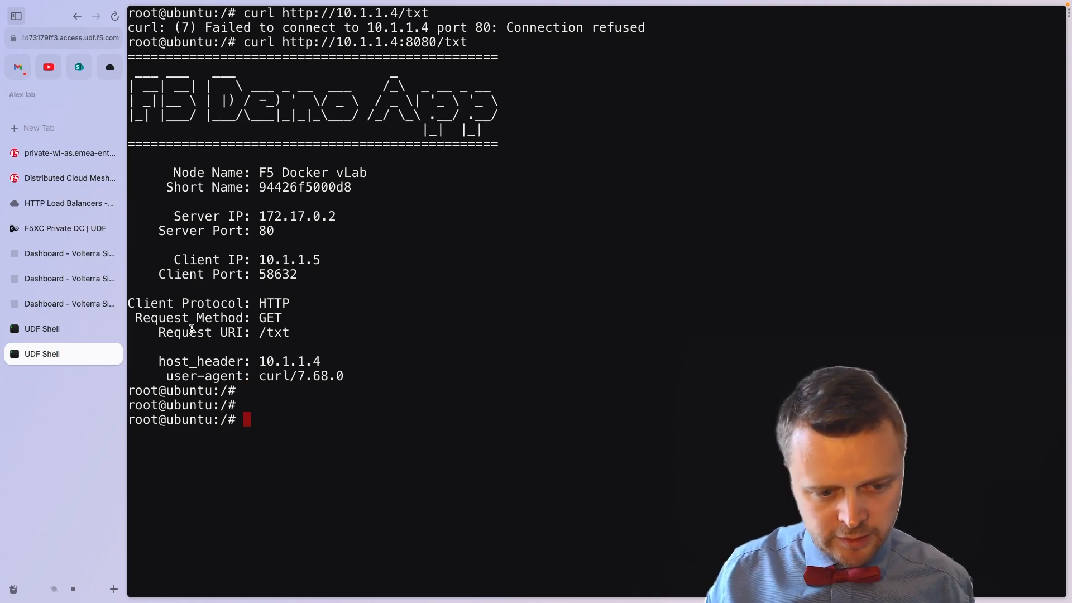
key("Up")
key("Left")
key("Left")
key("Left")
key("Left")
key("Left")
key("Left")
key("Left")
key("Left")
key("Left")
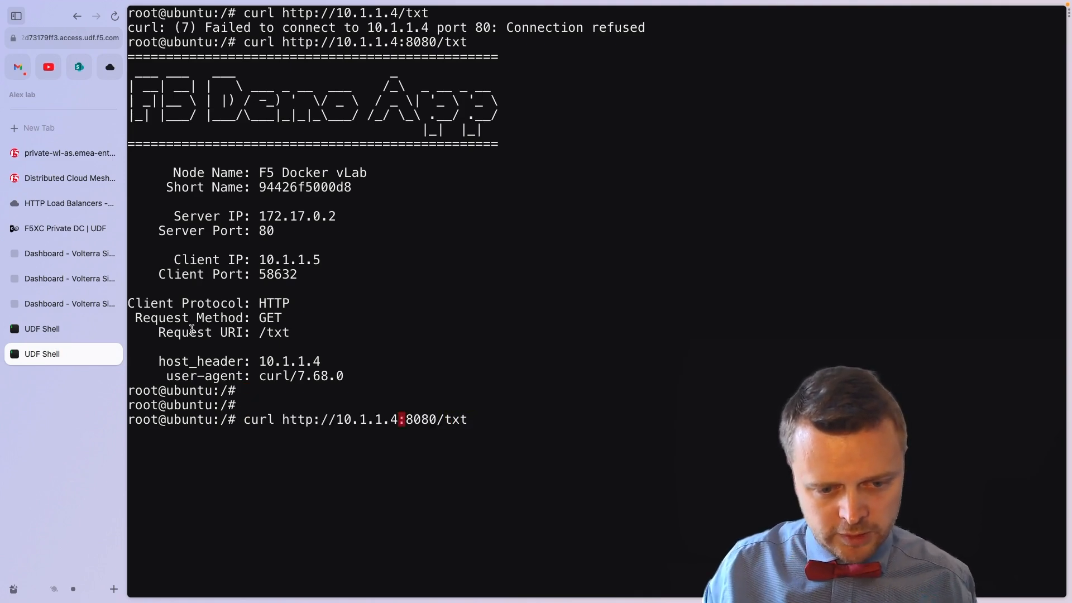
key("BackSpace")
type("6")
key("Return")
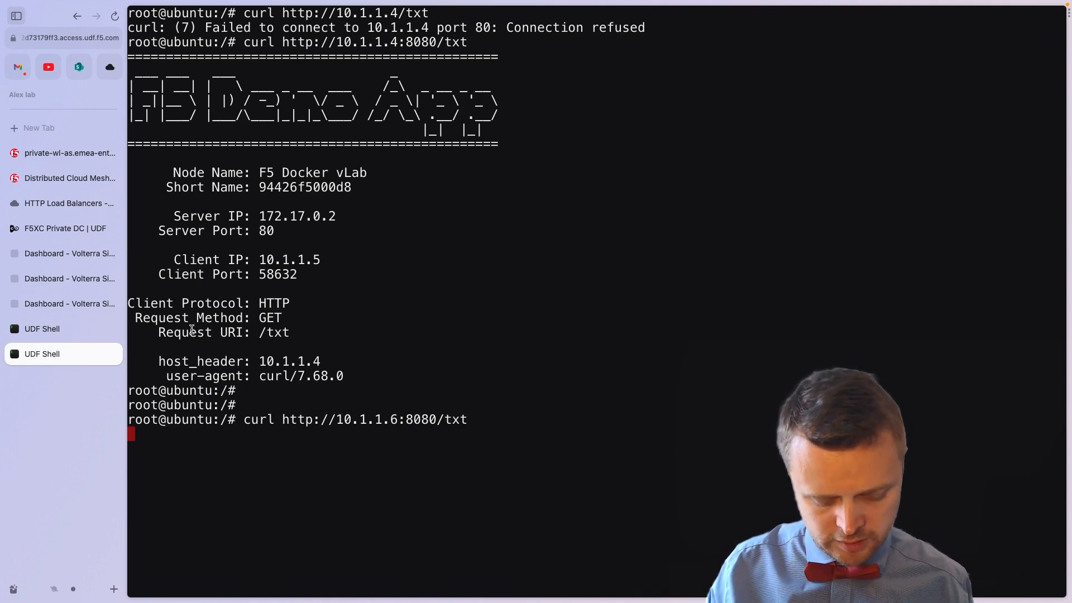
key("ctrl+c")
Step: Curl 10.1.1.6 on port 80 and abort the hanging request
key("Up")
key("Left")
key("Left")
key("Left")
key("Left")
key("BackSpace")
key("BackSpace")
key("Return")
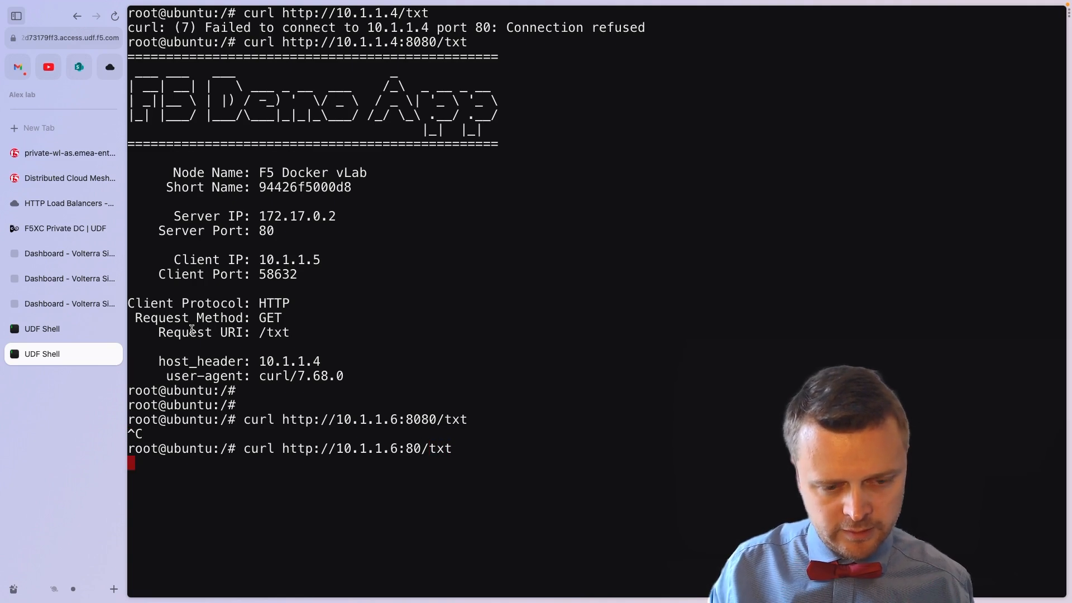
key("Return")
key("Return")
key("Return")
key("ctrl+c")
Step: Retry curl to 10.1.1.6:80 with Host header wl.example.internal and abort it
key("Up")
key("Left")
key("Left")
key("Left")
key("Left")
key("Left")
key("Left")
key("Left")
key("Left")
key("Left")
key("Left")
key("Left")
key("Left")
key("Left")
key("Left")
key("Left")
key("Left")
key("Left")
key("Left")
key("Left")
key("Left")
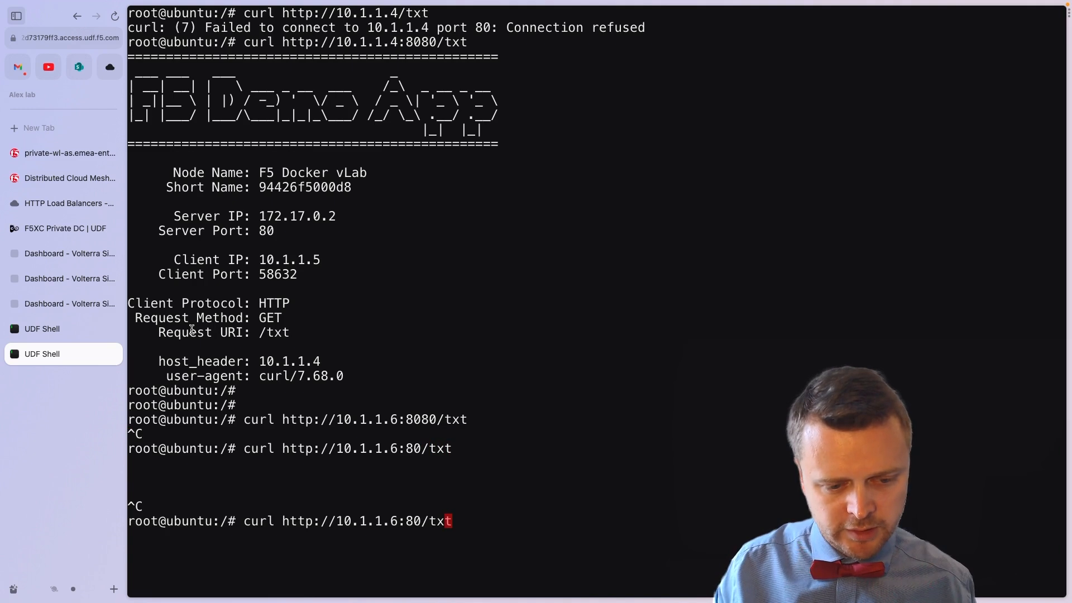
type("-H \"Host: \"")
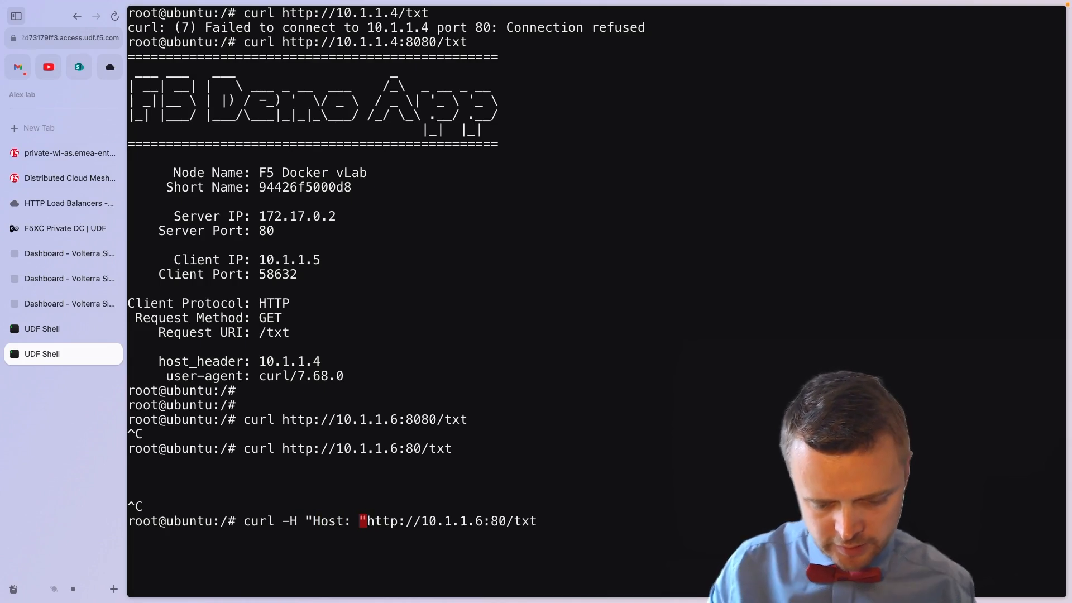
type("wl.example.internal")
key("Right")
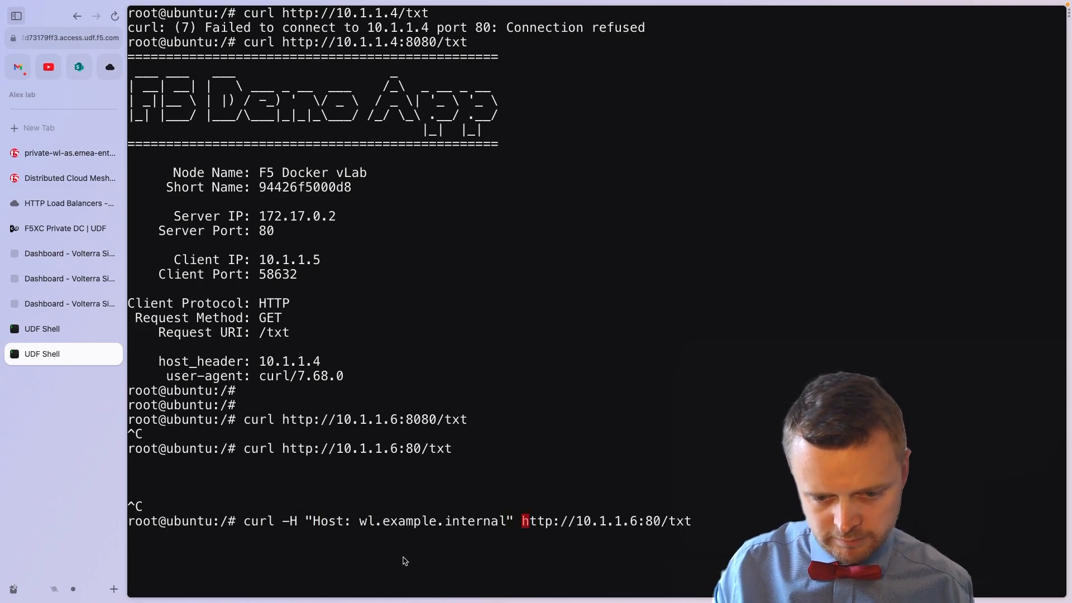
key("End")
key("Return")
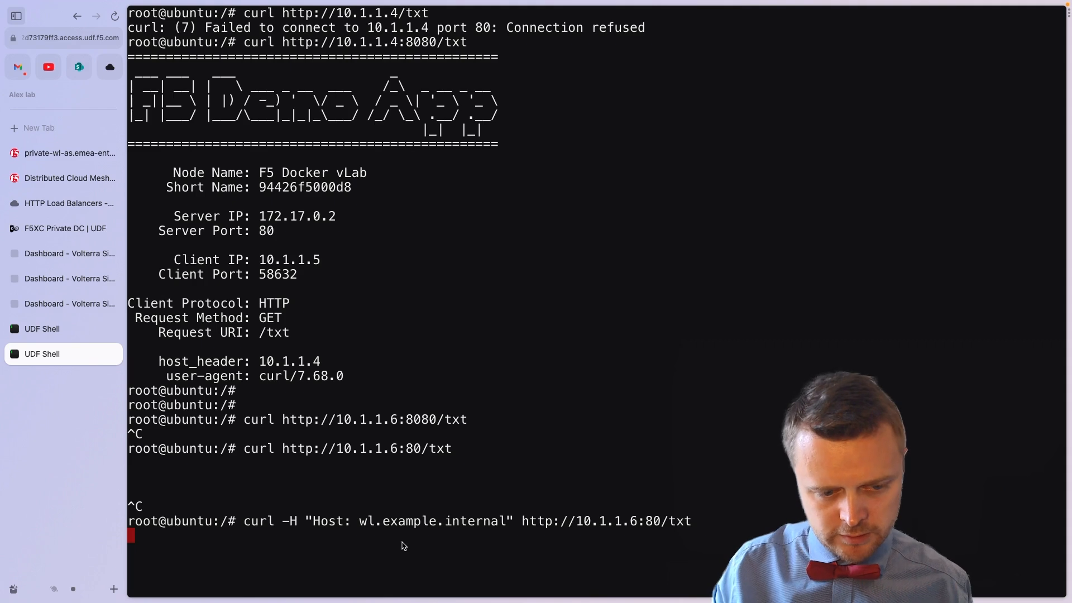
key("ctrl+c")
key("Return")
key("Return")
key("Return")
key("Return")
key("Return")
key("Return")
key("Return")
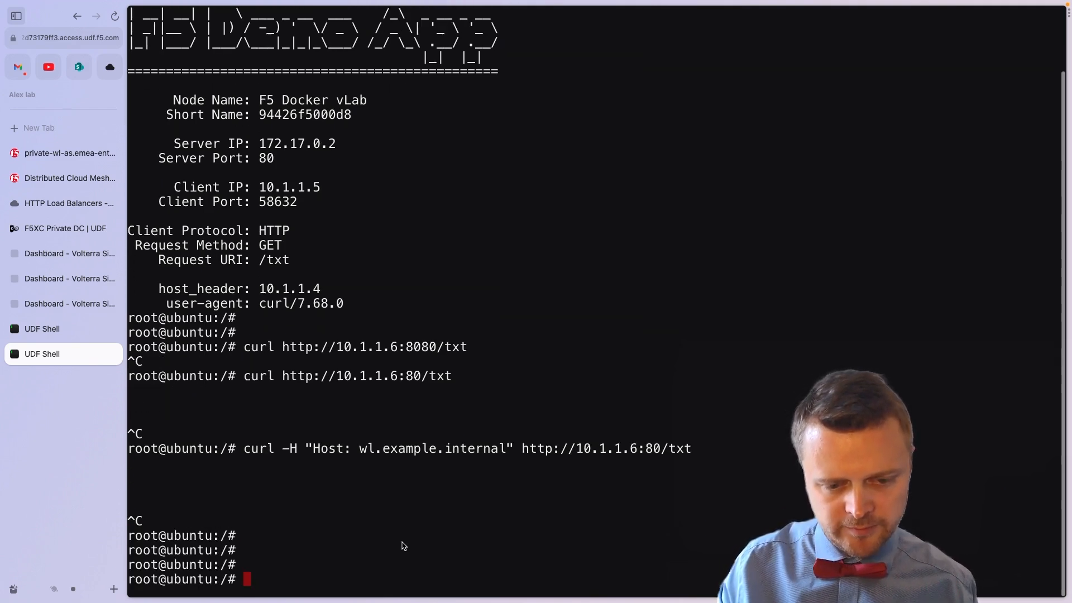
key("Return")
key("Return")
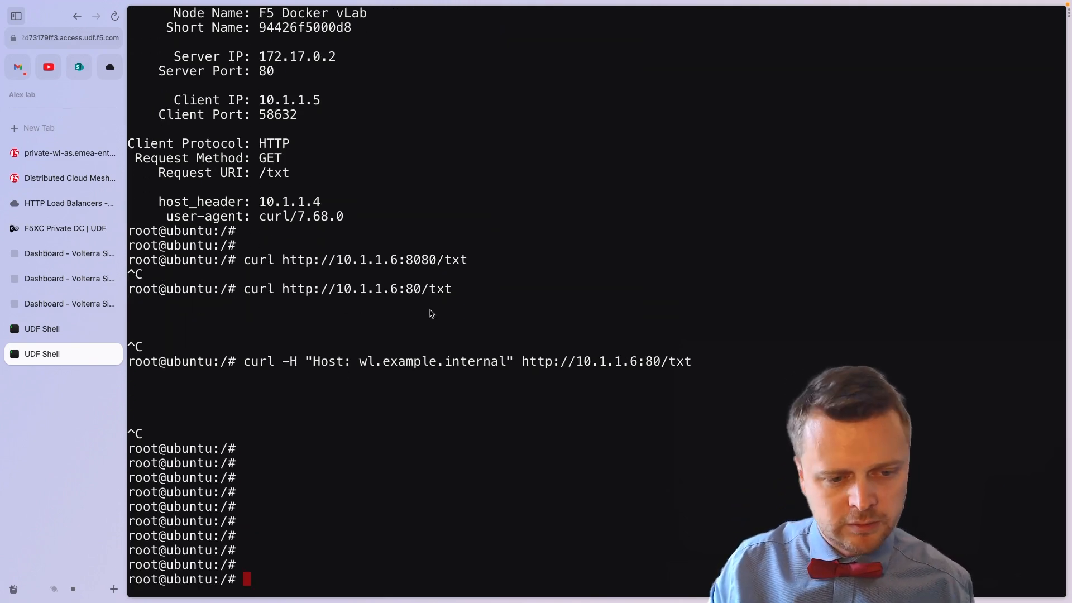
Step: Save the pending a-sereb-private-wl-local load balancer form, then go back to the UDF Shell
left_click(71, 178)
left_click(70, 204)
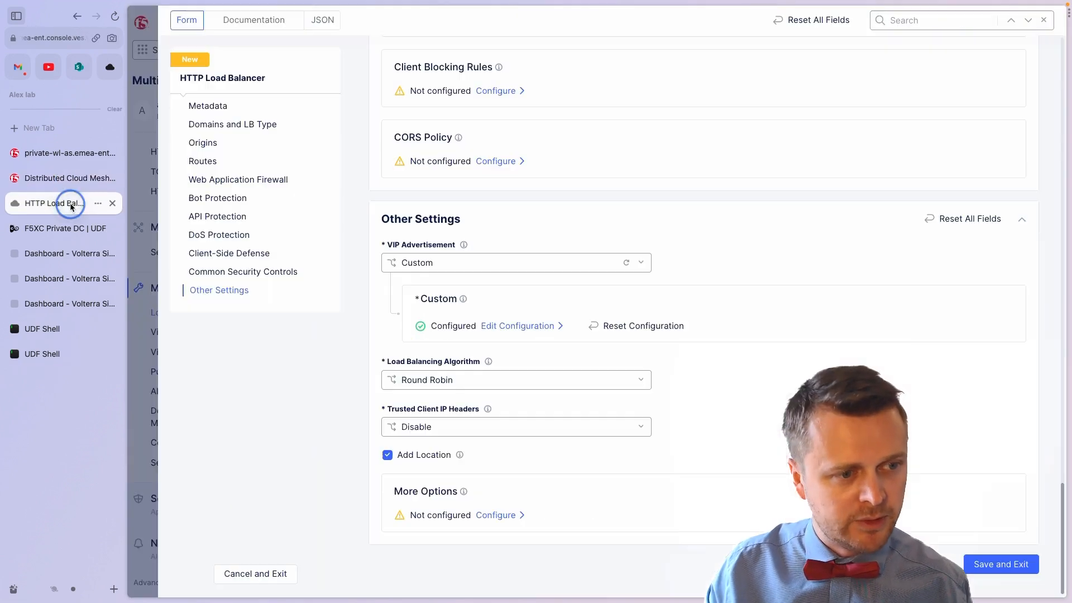
left_click(989, 568)
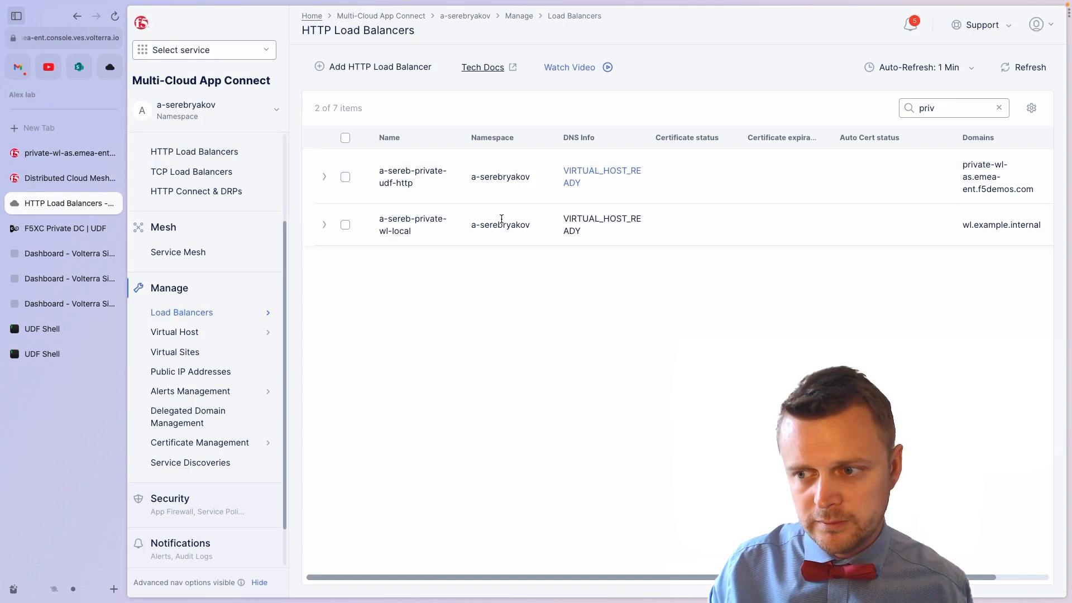
left_click(52, 358)
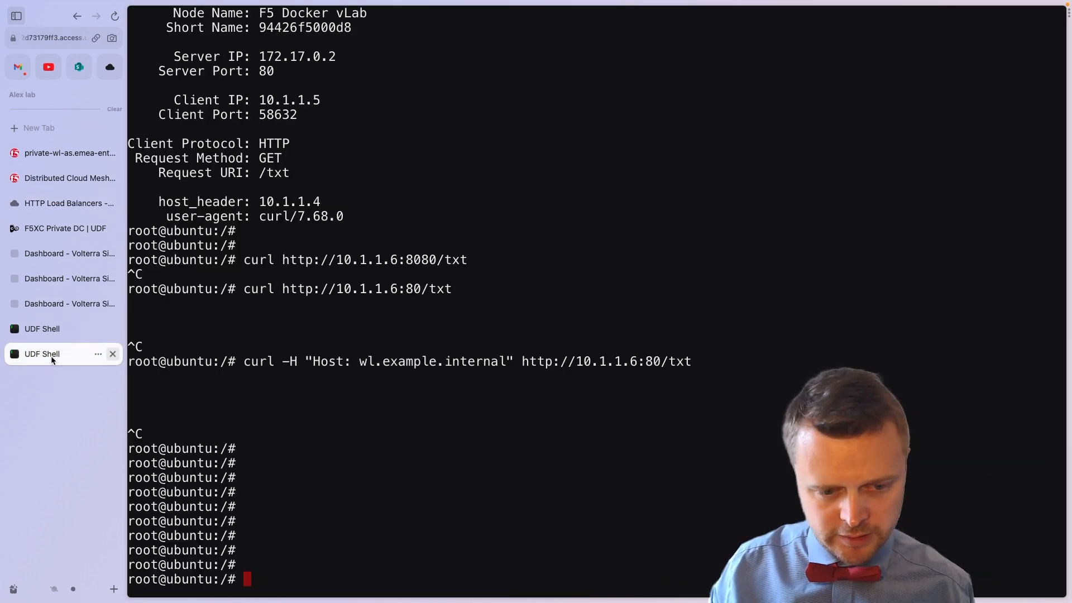
Step: Rerun the curl with Host wl.example.internal, then send it through the CE at 10.1.1.7
key("Up")
key("Return")
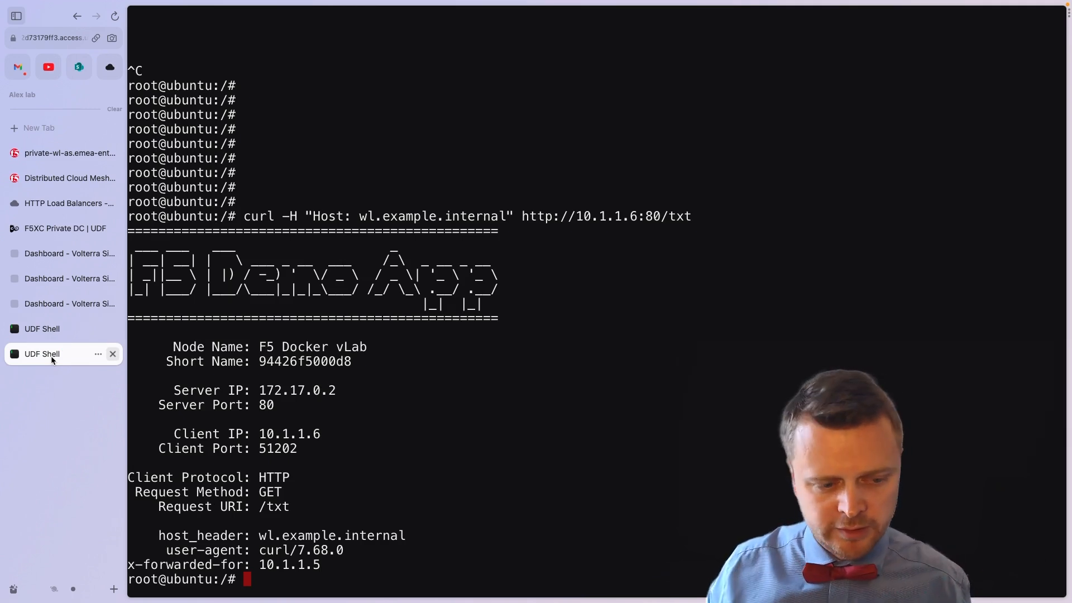
key("Up")
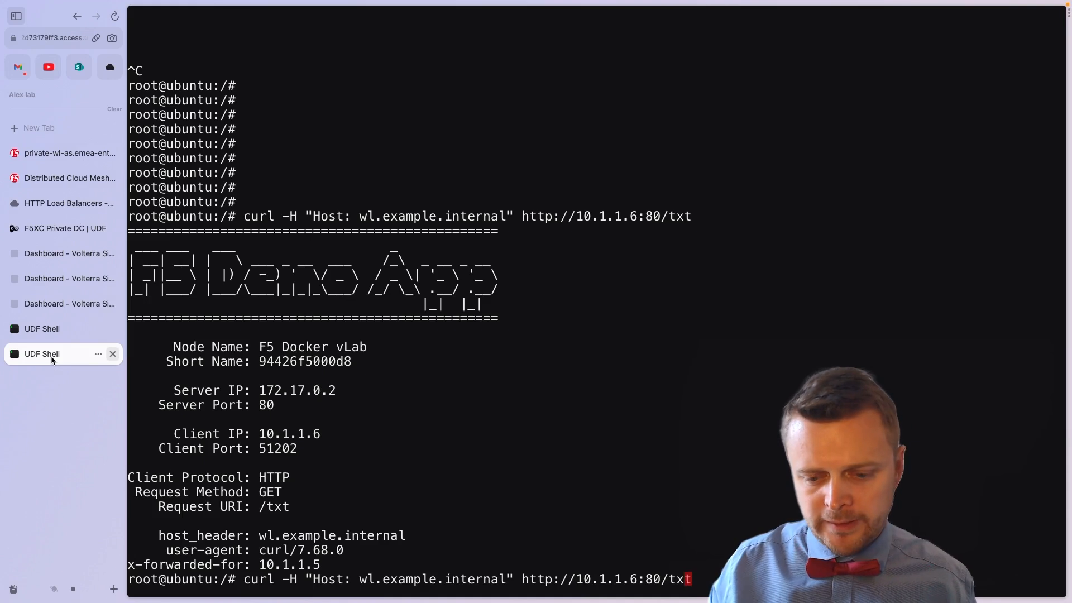
key("Left")
key("Left")
key("Left")
key("BackSpace")
type("7")
key("Return")
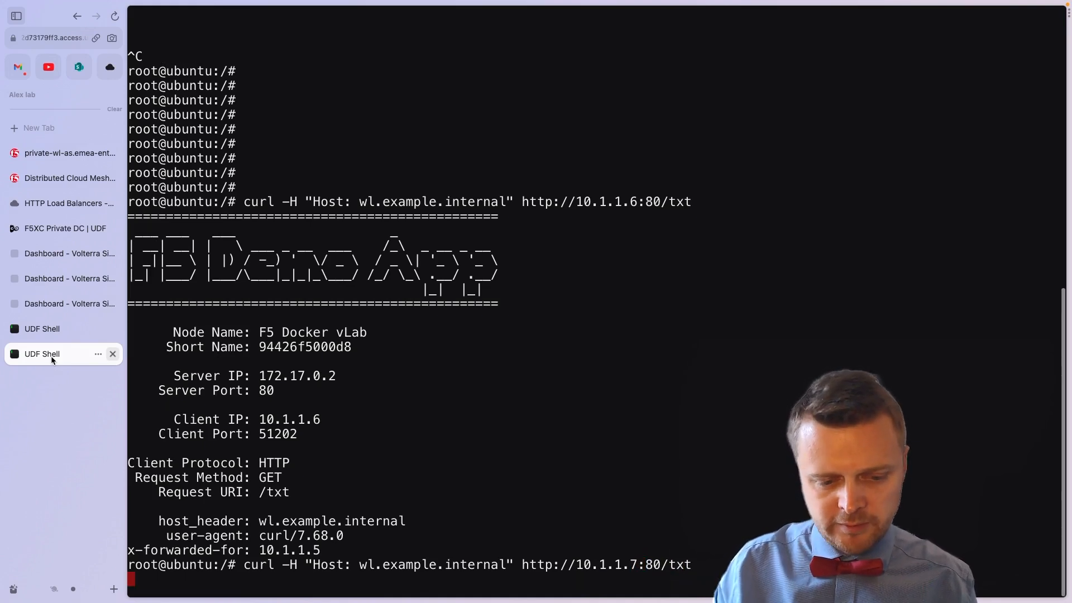
Step: Send the same request through the CE at 10.1.1.8 and highlight the reported client IP and port
key("Up")
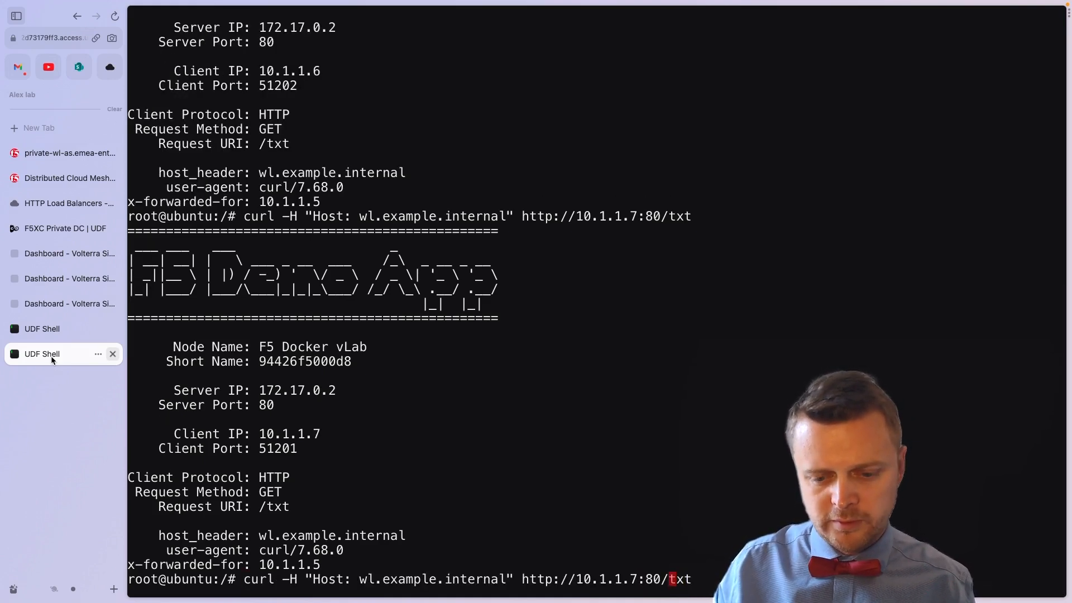
key("Left")
key("Left")
key("Left")
key("Left")
key("BackSpace")
type("8")
key("Return")
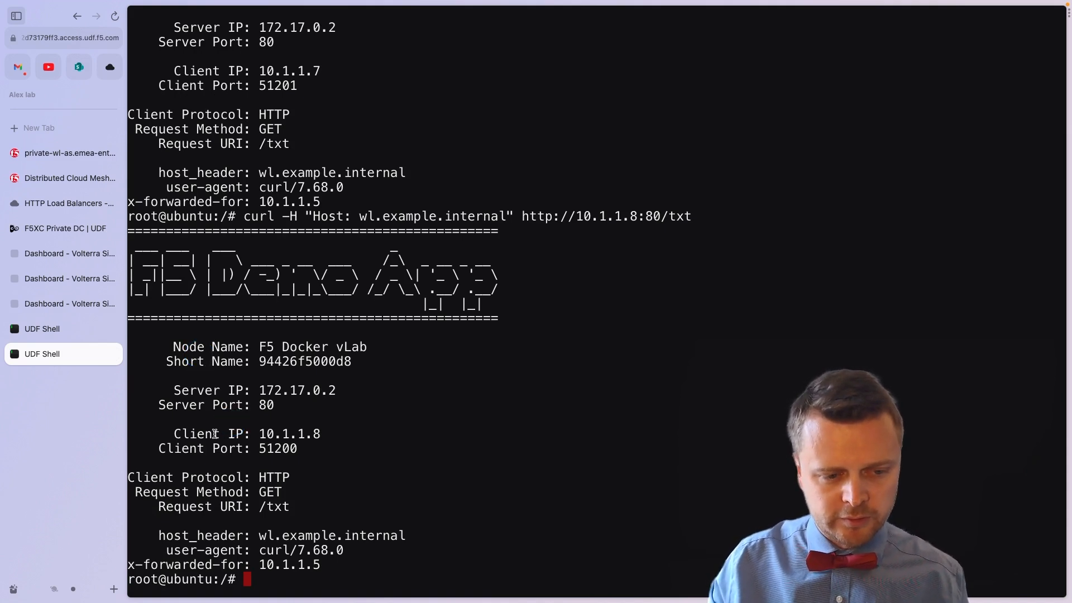
left_click_drag(213, 434, 321, 457)
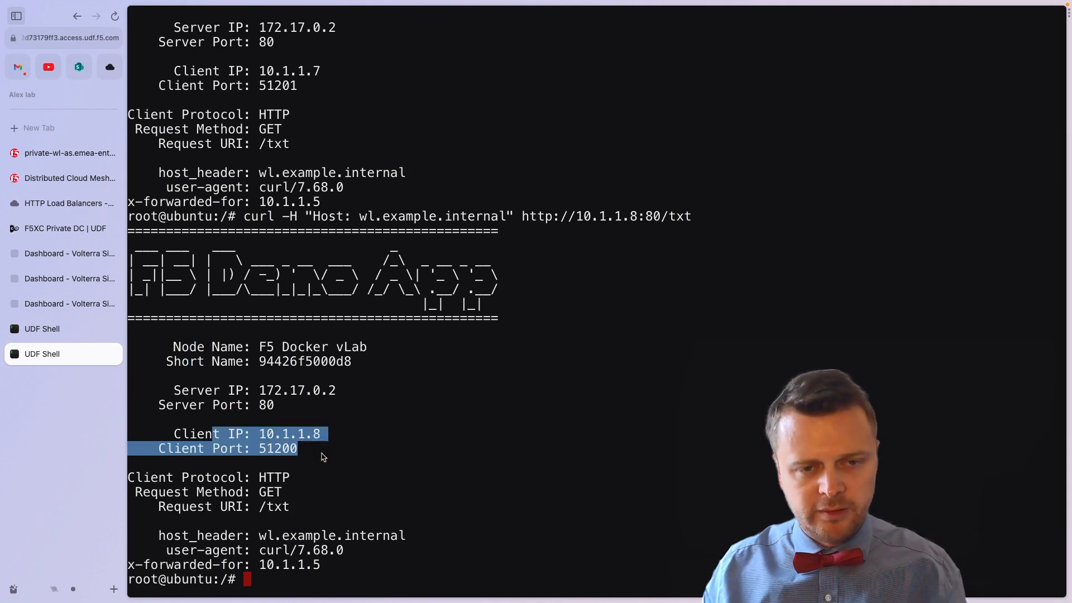
left_click(306, 447)
left_click_drag(300, 447, 263, 433)
left_click(263, 433)
Step: Repeat the last curl request without the Host header, then clear the prompt
key("Return")
key("Return")
key("Return")
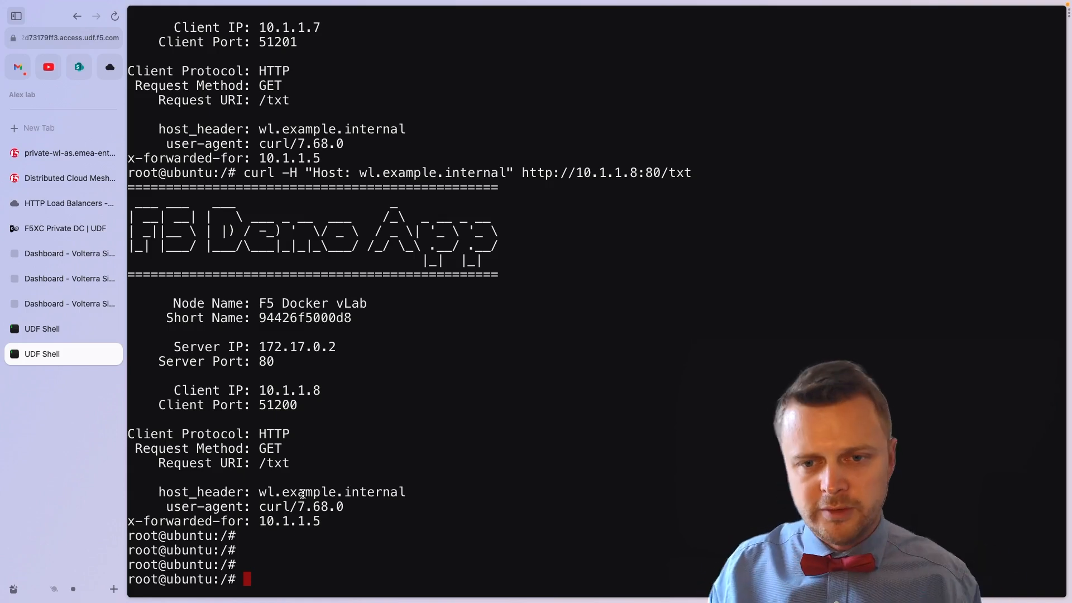
key("Up")
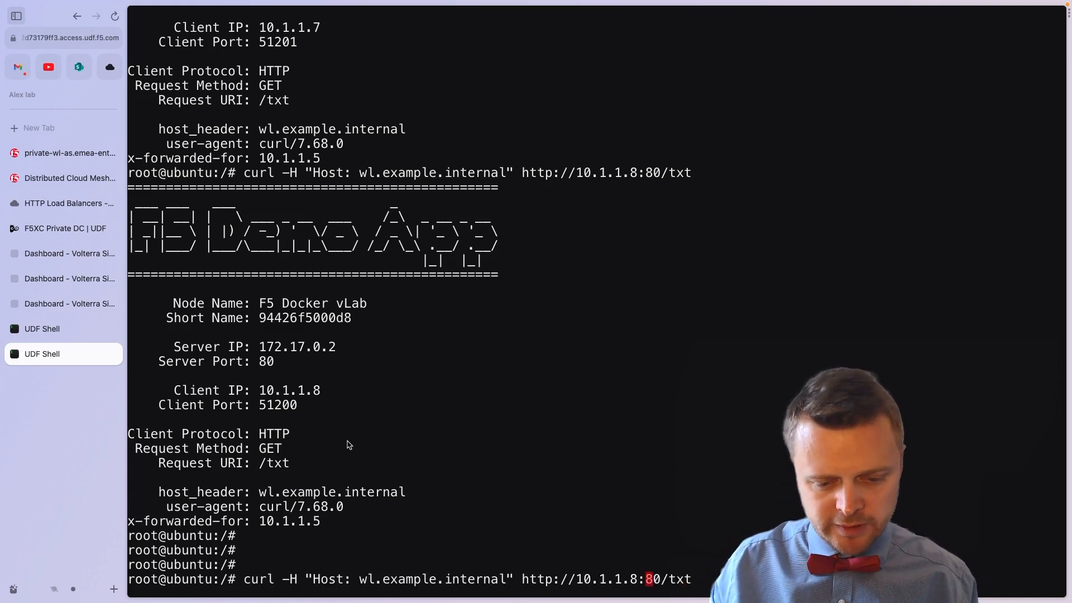
key("Left")
key("Left")
key("Left")
key("Left")
key("Left")
key("Left")
key("Left")
key("Left")
key("Left")
key("Left")
key("Left")
key("Left")
key("Left")
key("Left")
key("Left")
key("Left")
key("Left")
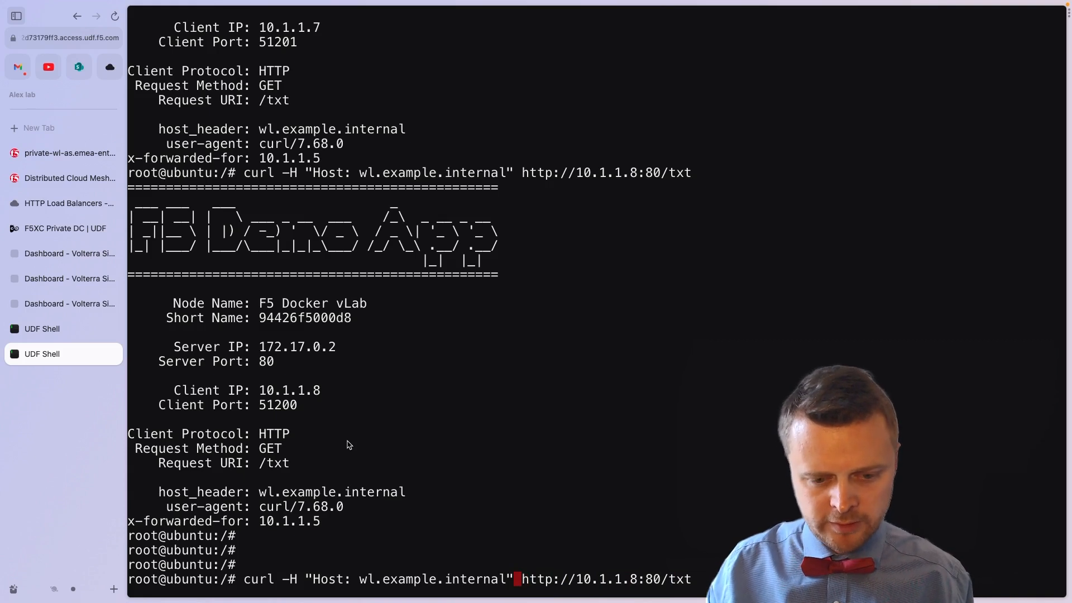
key("ctrl+w")
key("ctrl+w")
key("Return")
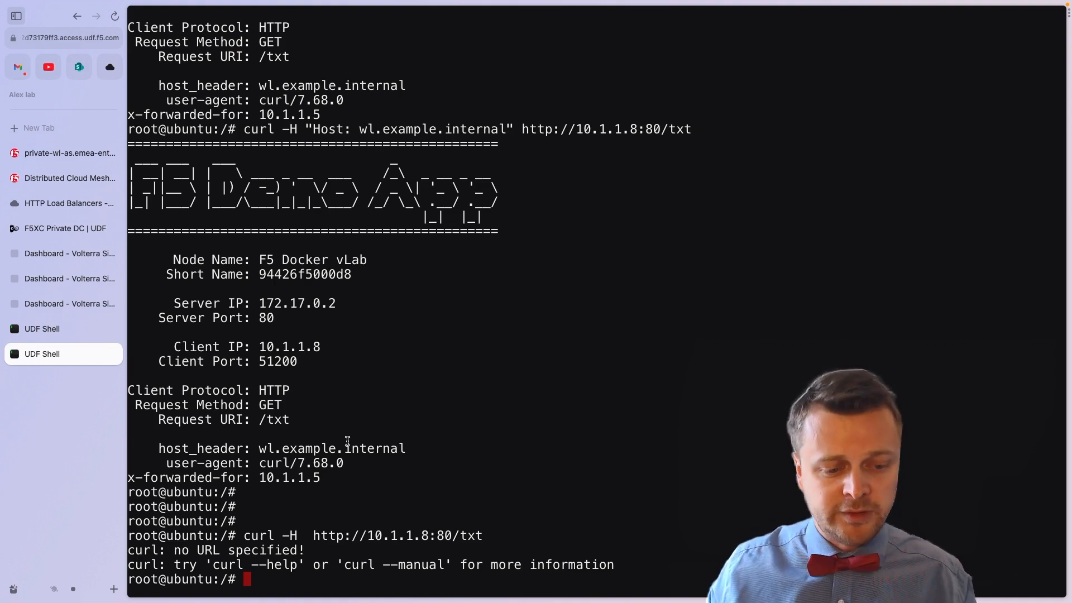
key("Return")
key("Return")
key("Return")
key("Return")
key("Return")
key("Return")
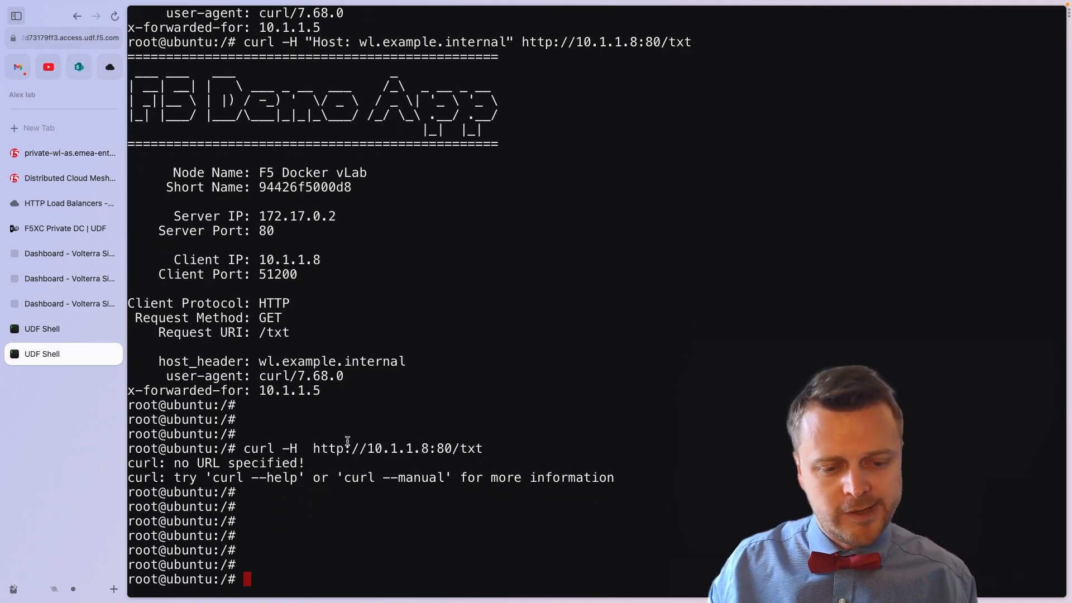
key("Up")
key("ctrl+u")
type("dig")
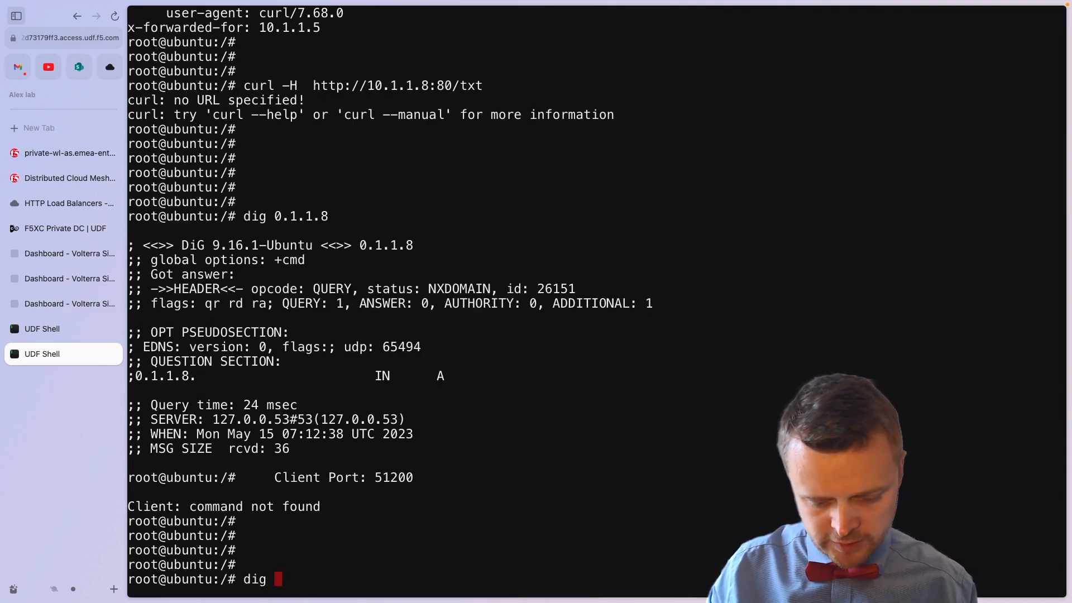
key("super+Tab")
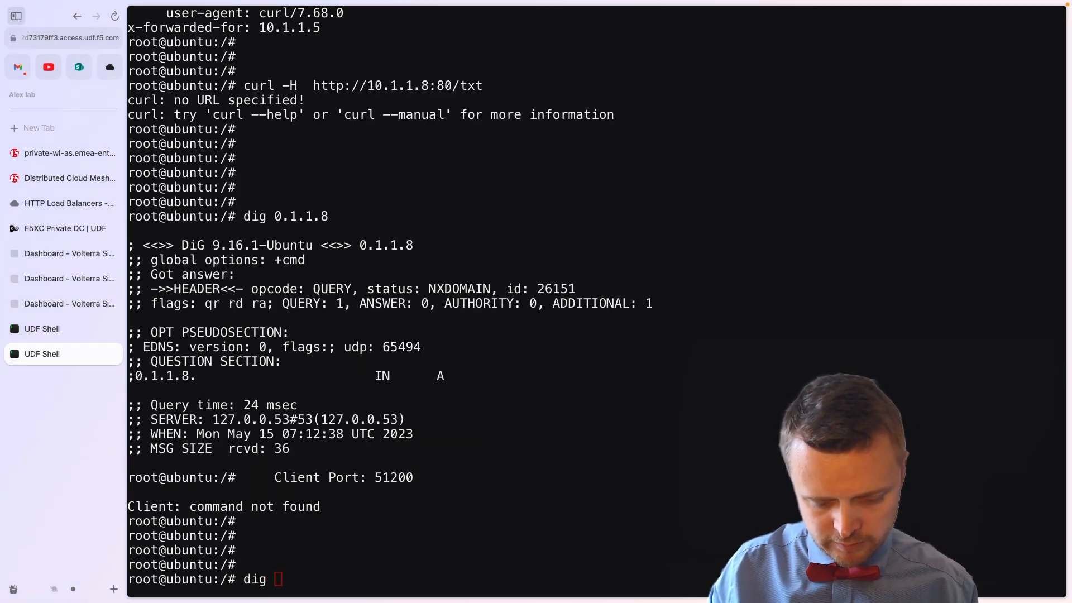
left_click(321, 549)
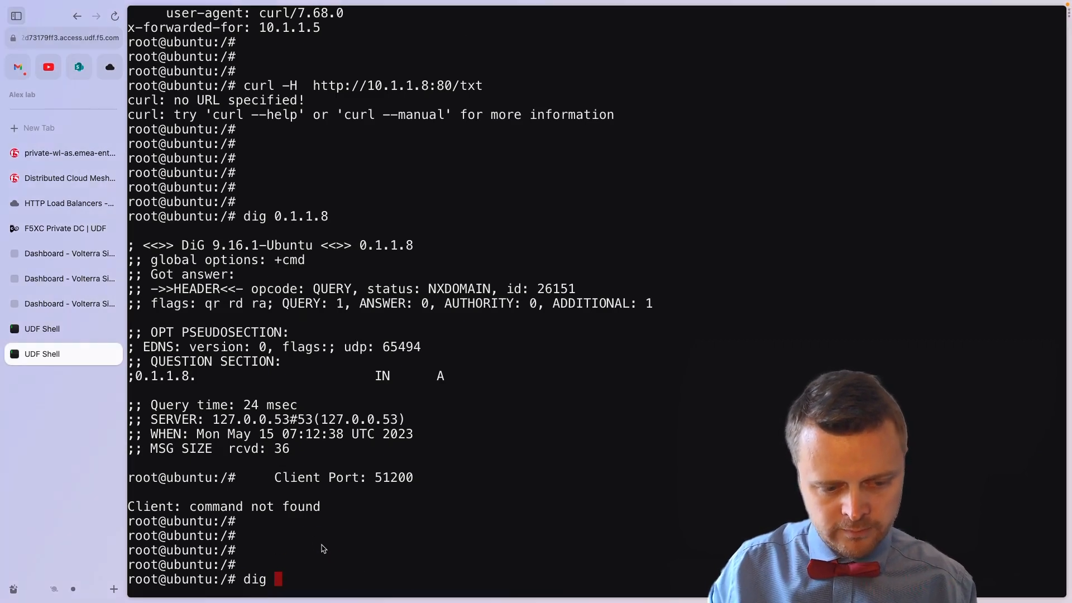
type("wl.example.internal ")
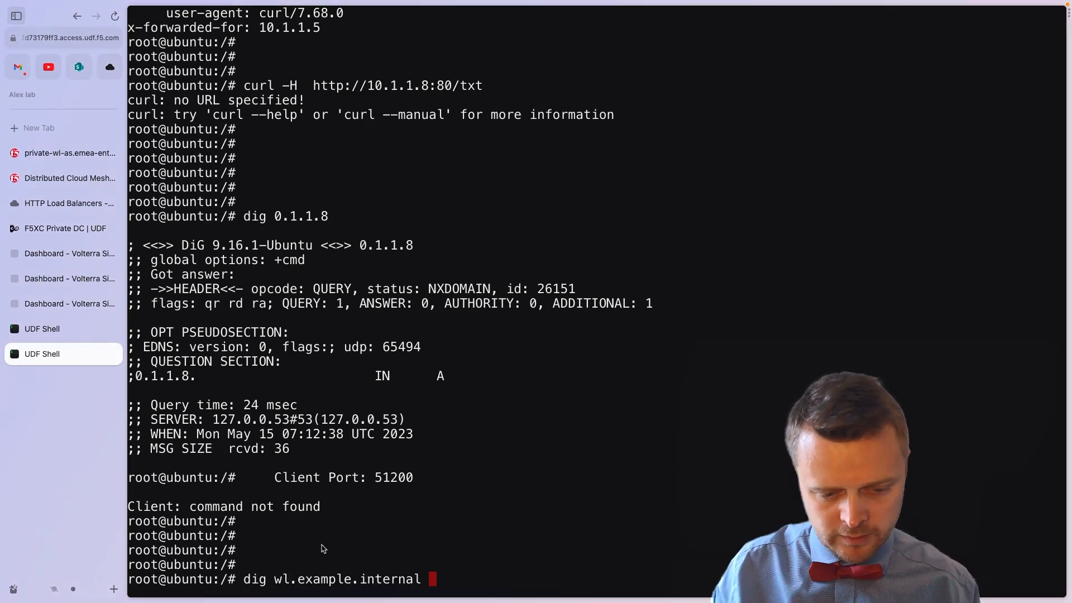
type("@10")
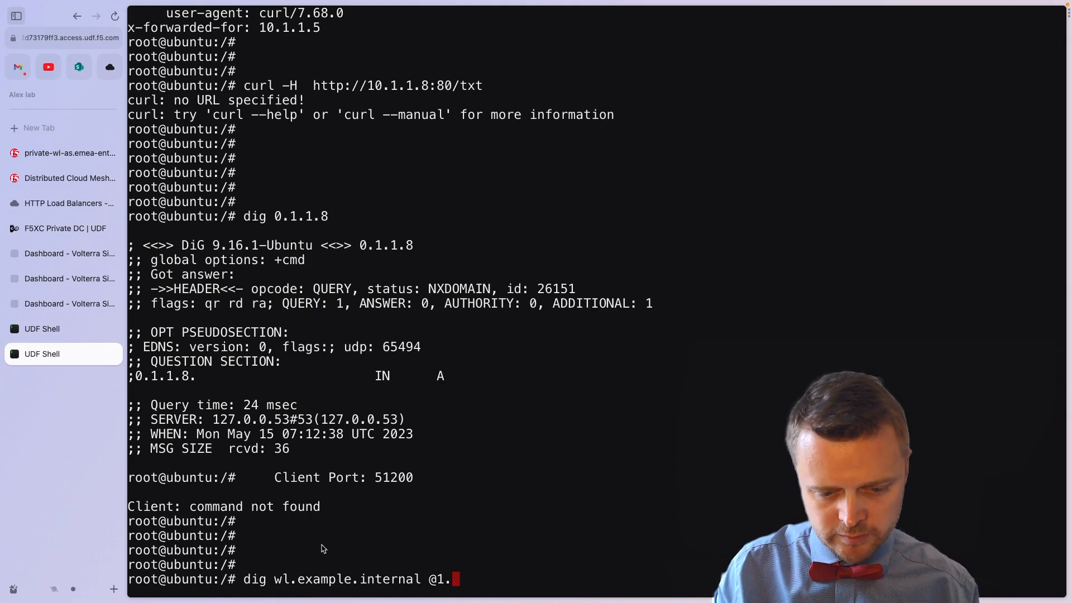
type(".1.1.6")
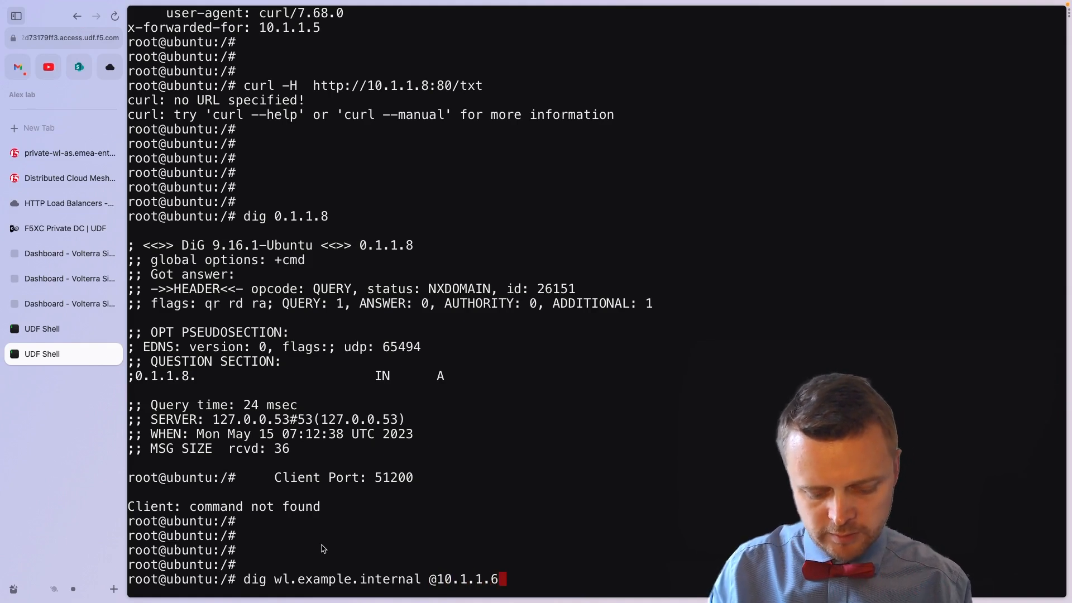
key("BackSpace")
type("7")
key("Return")
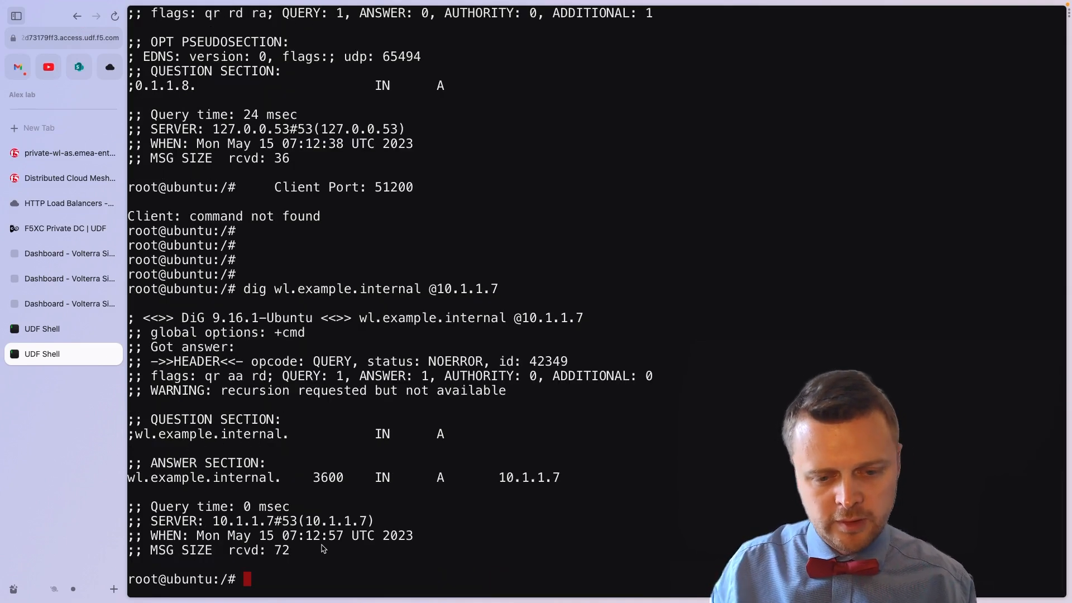
Step: Highlight the dig flags, queried name and A record 10.1.1.7, then return to the F5XC Private DC page
left_click_drag(569, 505, 389, 376)
left_click(294, 293)
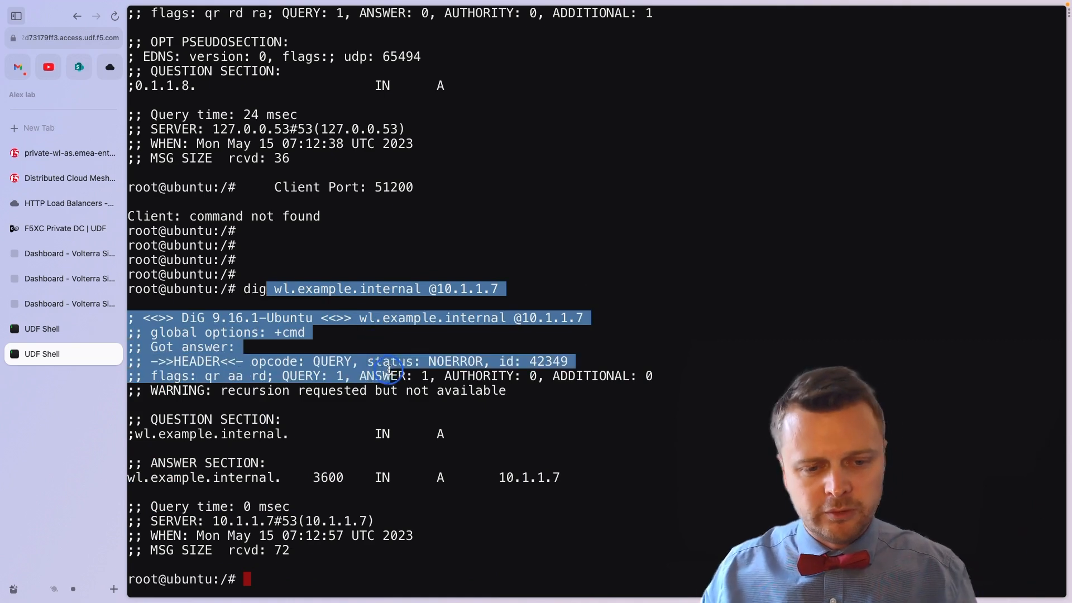
left_click(569, 479)
left_click_drag(569, 480, 460, 375)
left_click(460, 375)
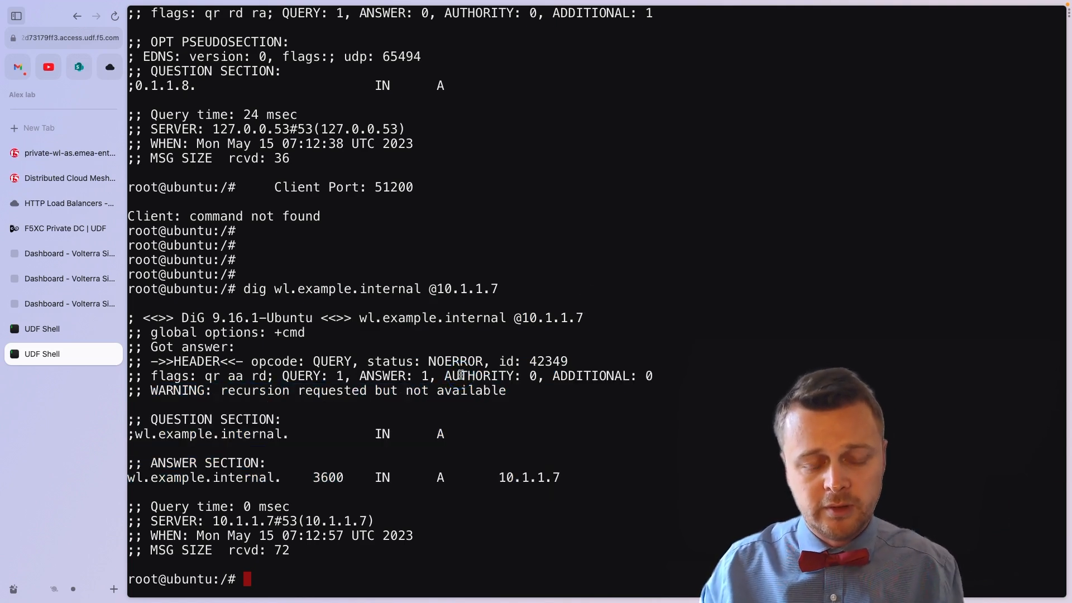
left_click_drag(421, 289, 284, 288)
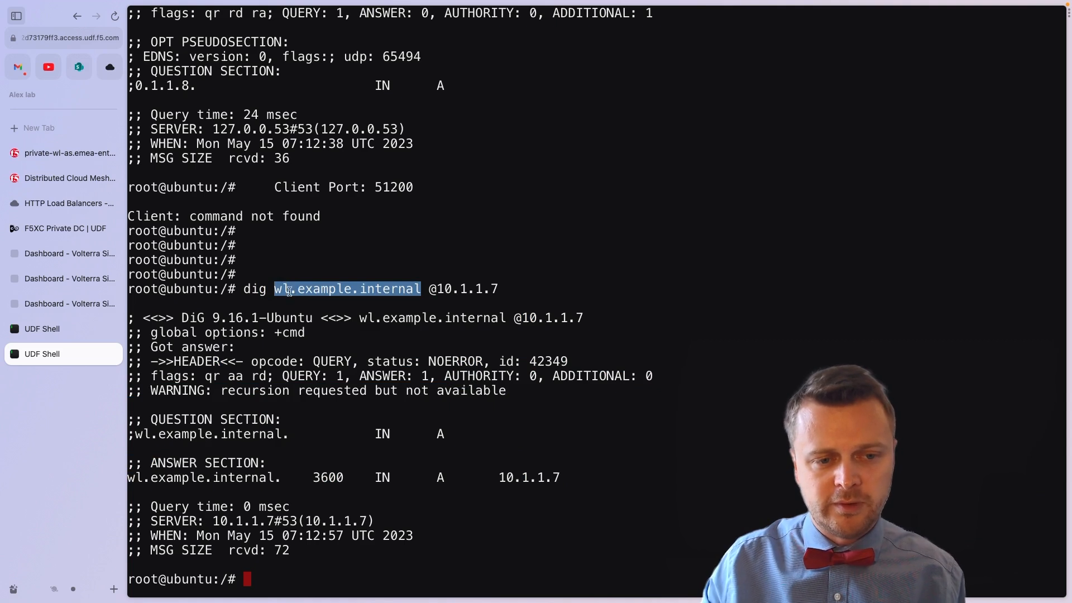
left_click(419, 403)
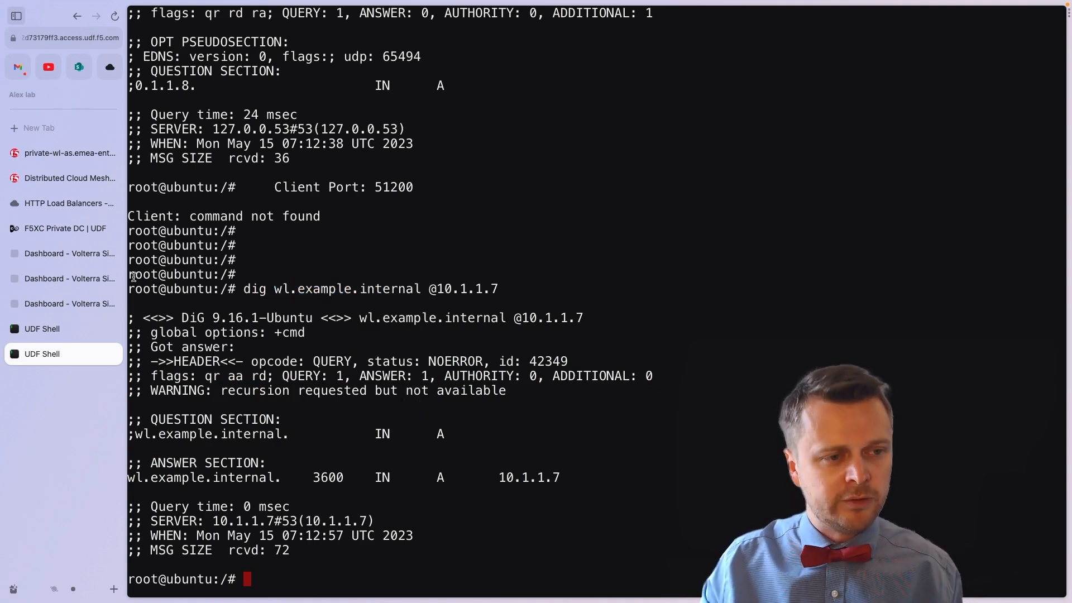
left_click(63, 230)
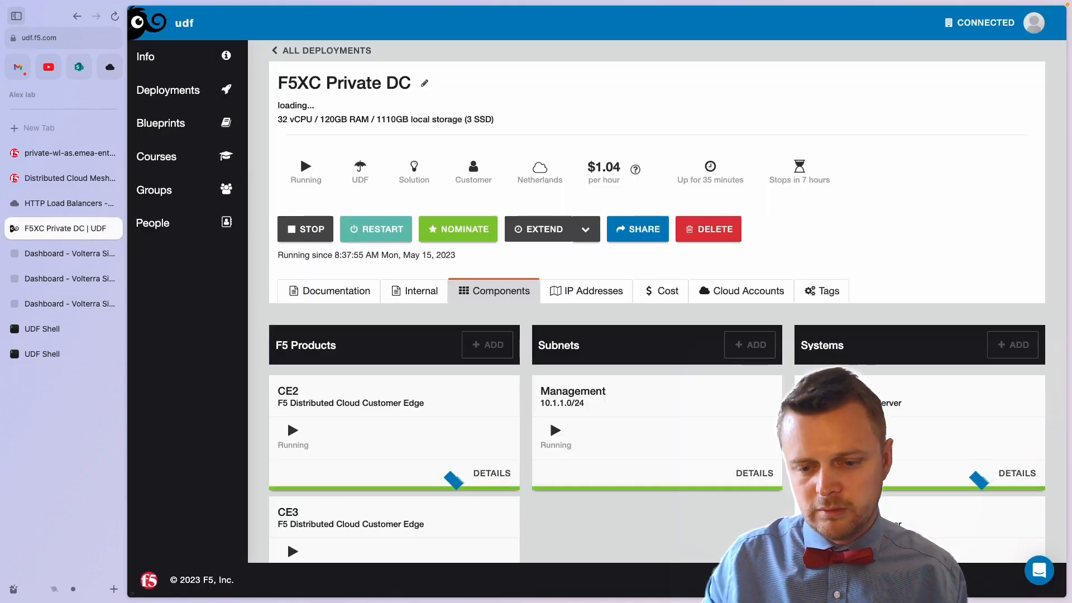
Step: Dismiss the no-connectivity notice, check the running CE1–CE3, client and server, then view the Distributed Cloud Mesh docs
left_click(820, 340)
scroll(821, 350, "down", 4)
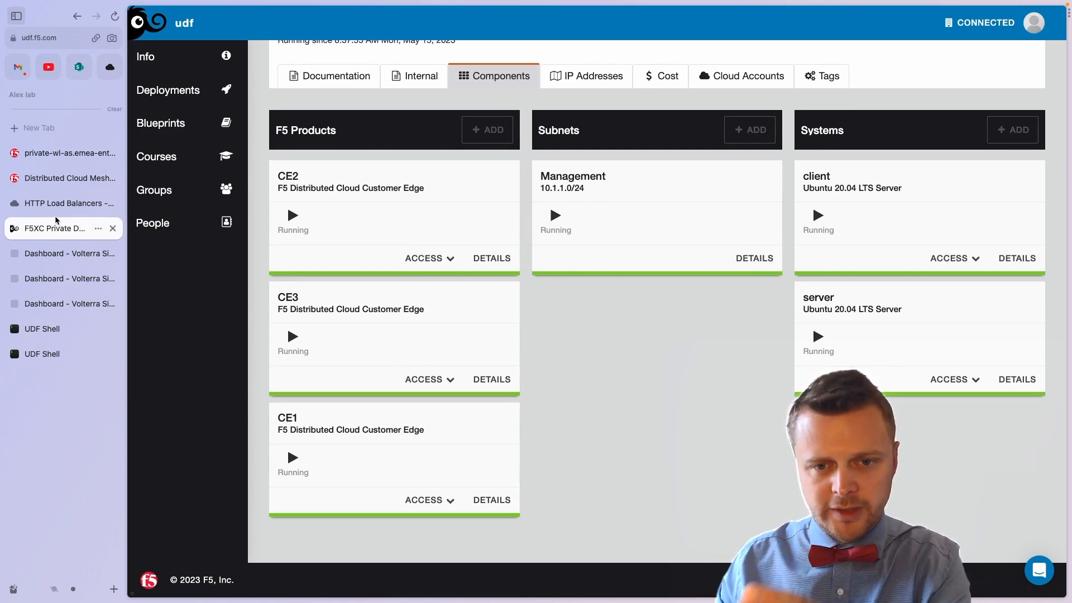
left_click(62, 178)
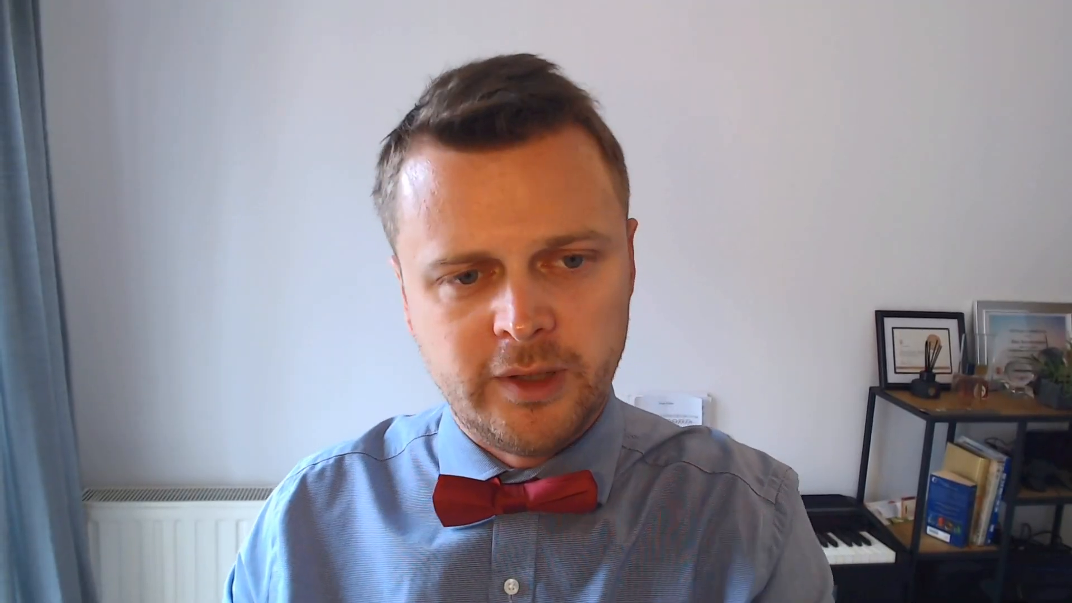